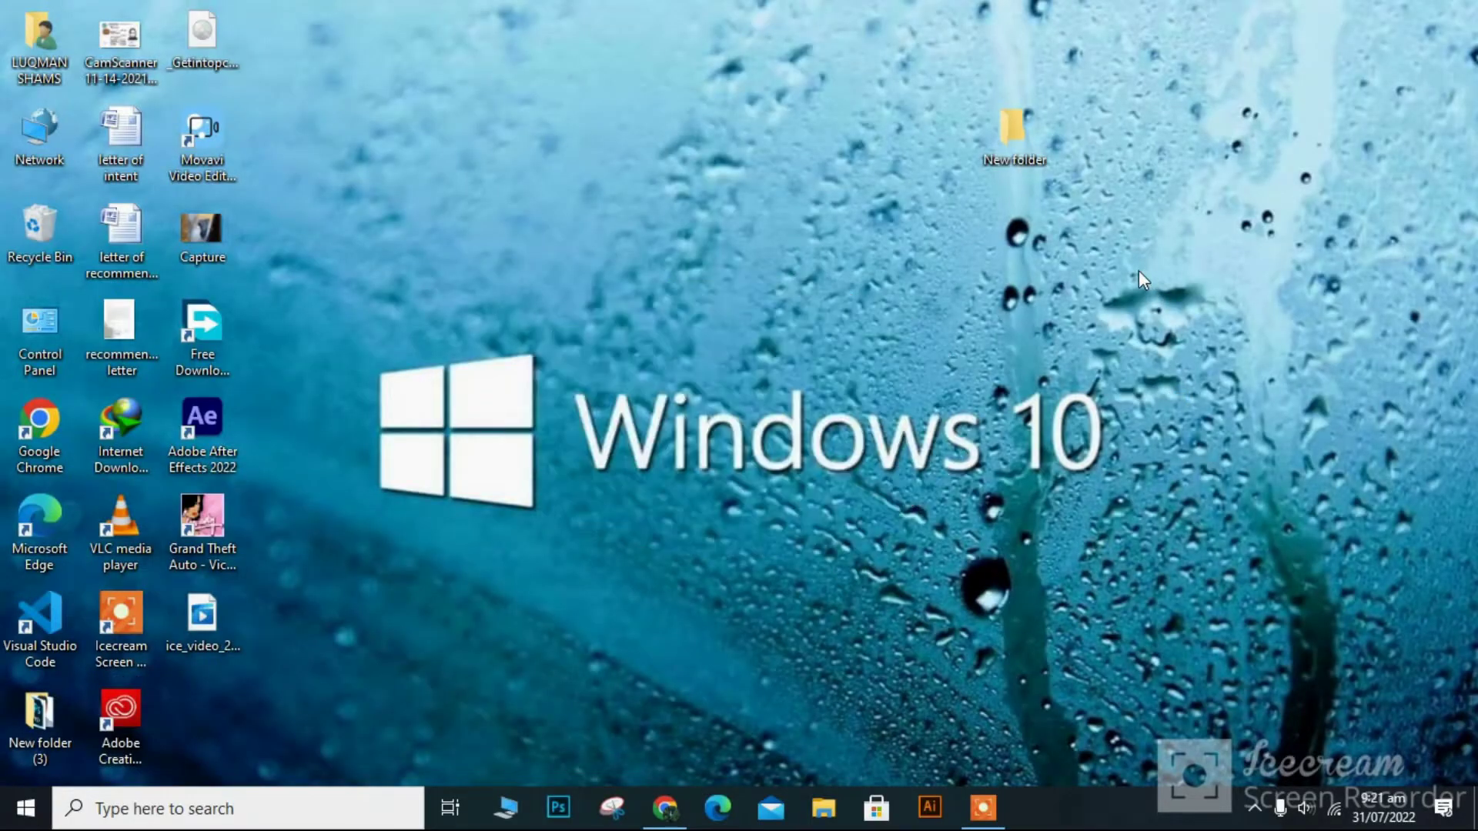
- Open the NVIDIA Control Panel and set the image settings preview to use the advanced 3D image settings
right_click(1117, 233)
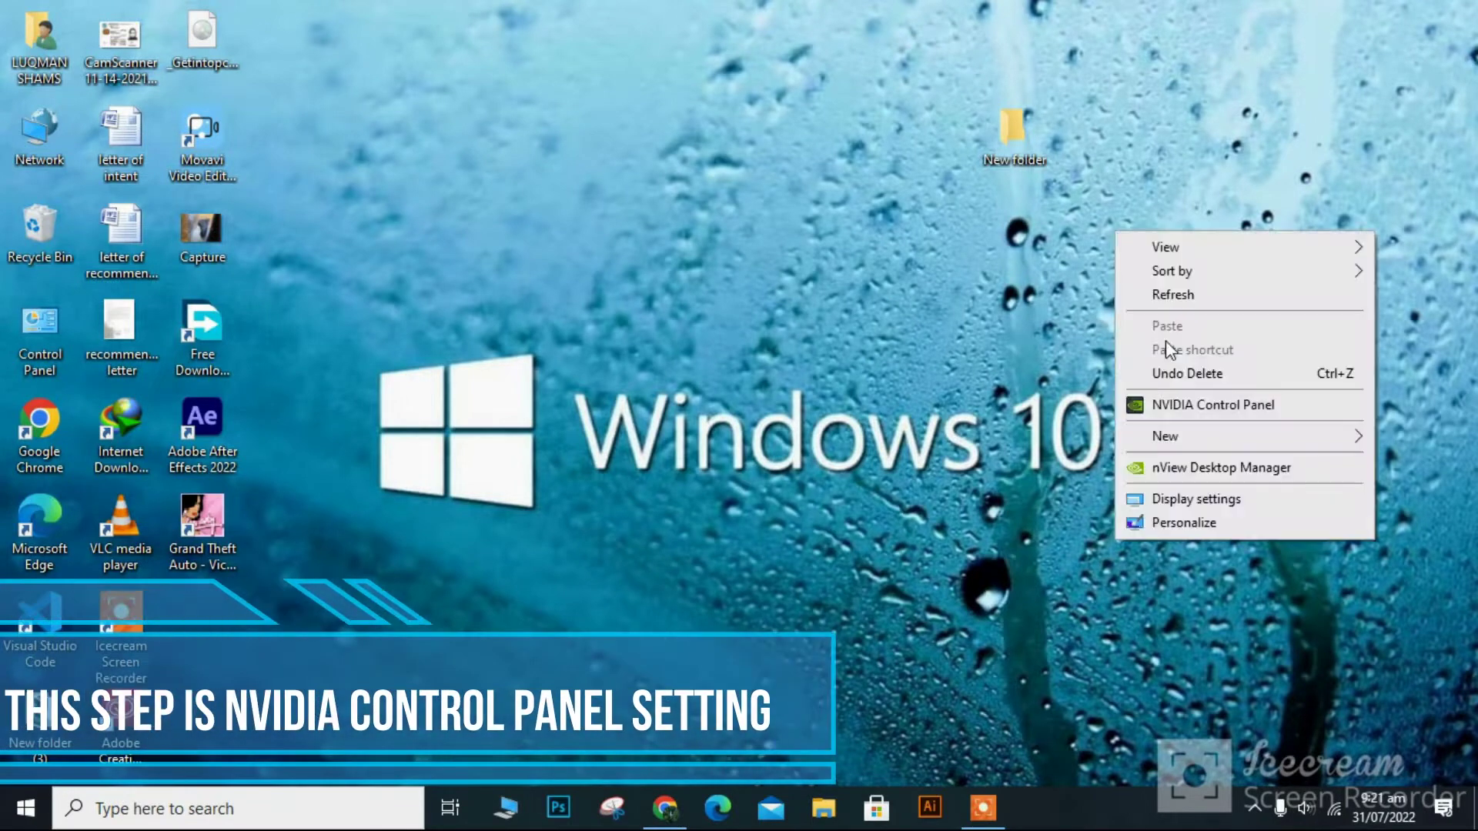
left_click(1166, 401)
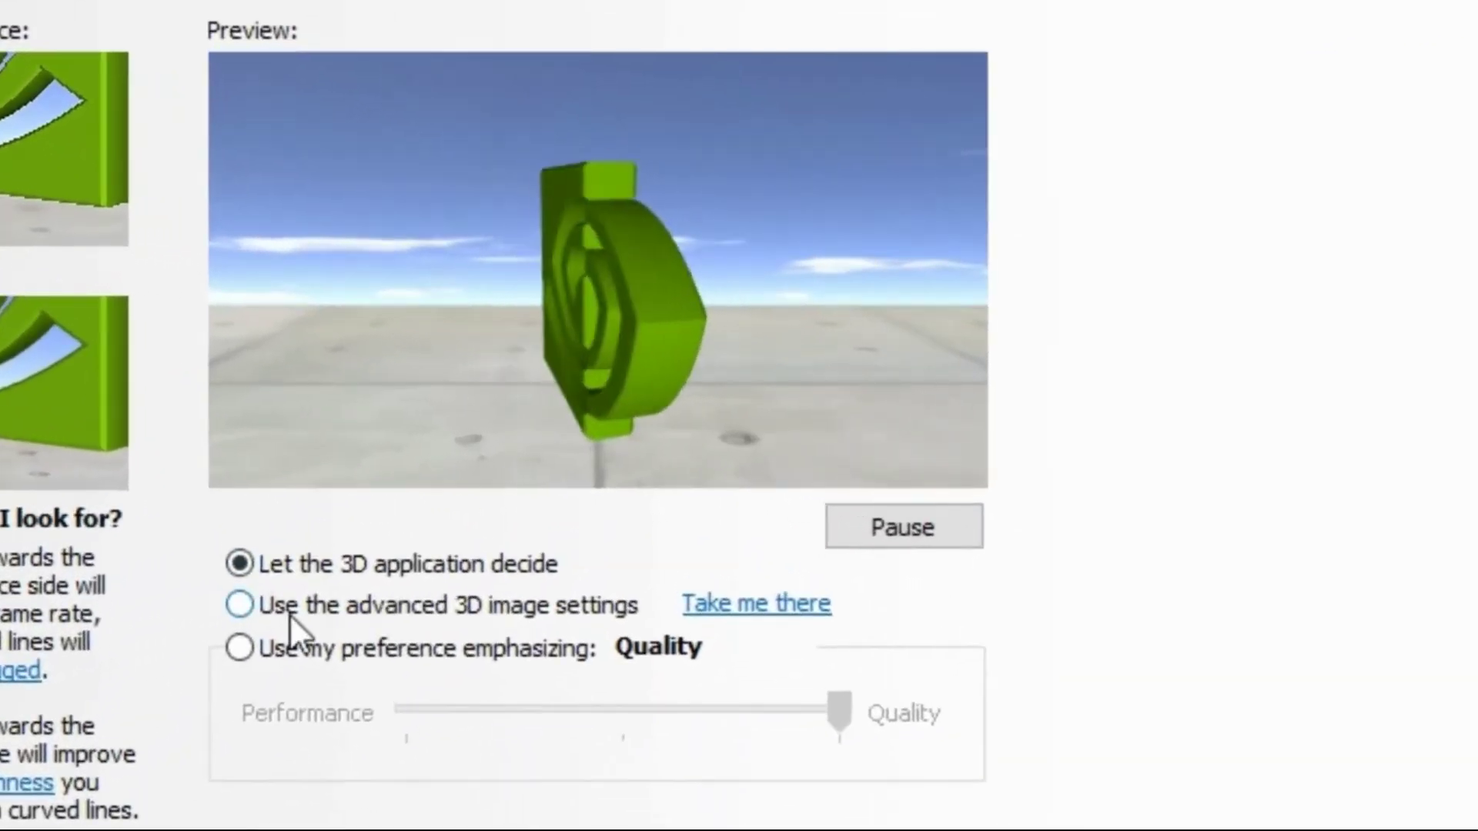
left_click(438, 545)
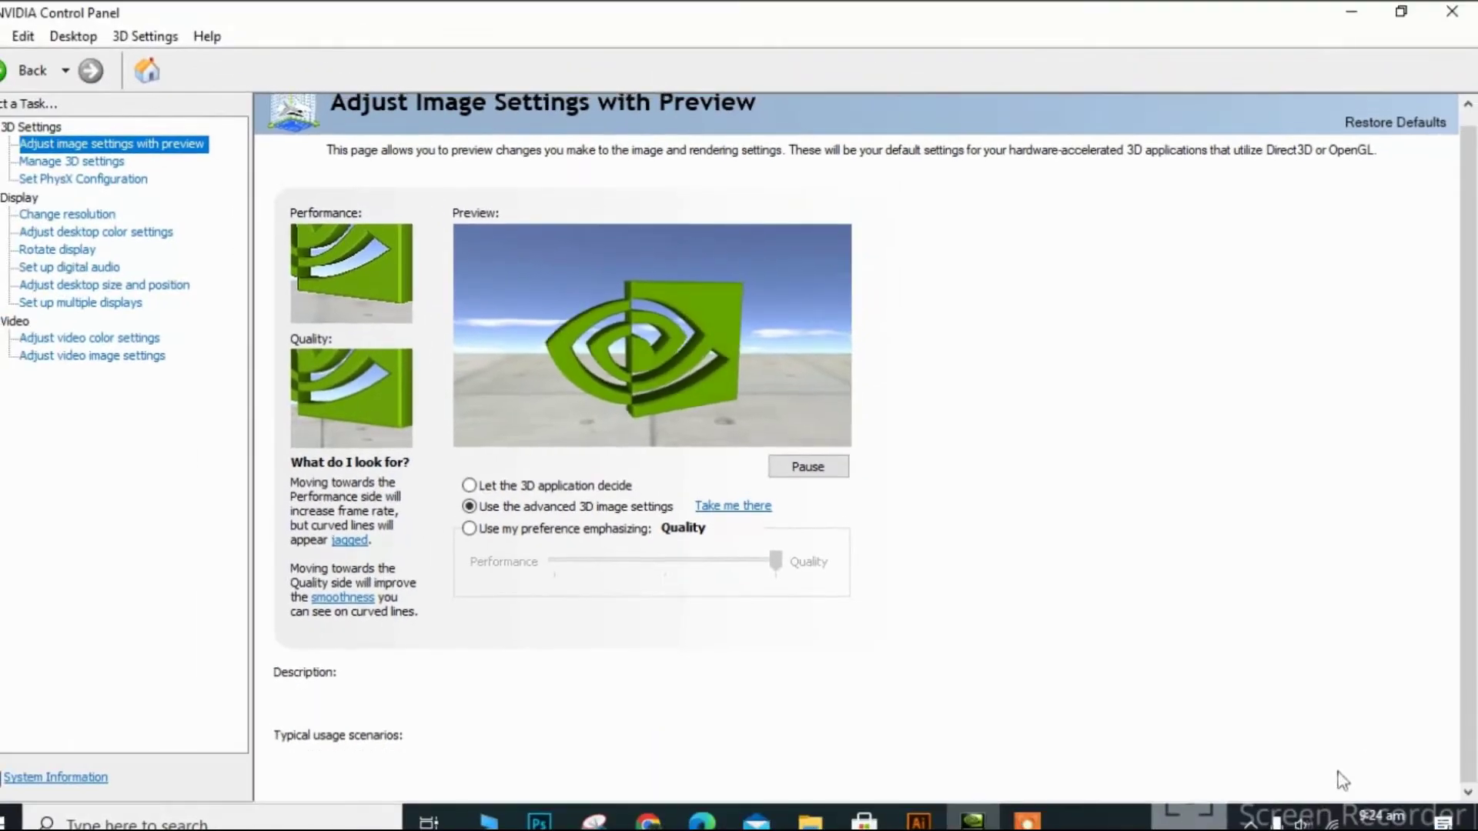
- In the global 3D settings, set Ambient Occlusion to Off and Anisotropic filtering to Application-controlled
left_click(61, 162)
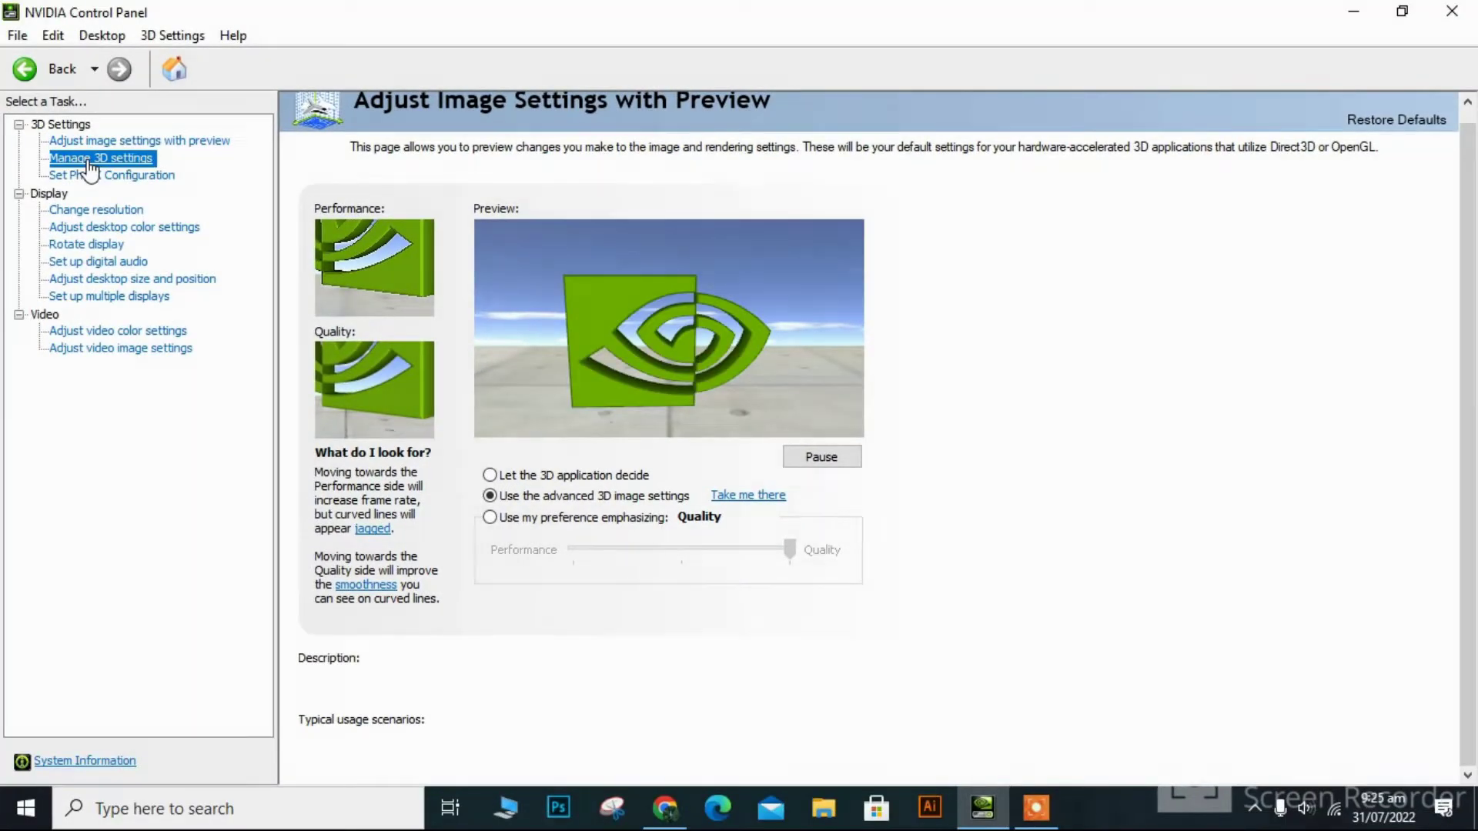
left_click(616, 339)
left_click(620, 359)
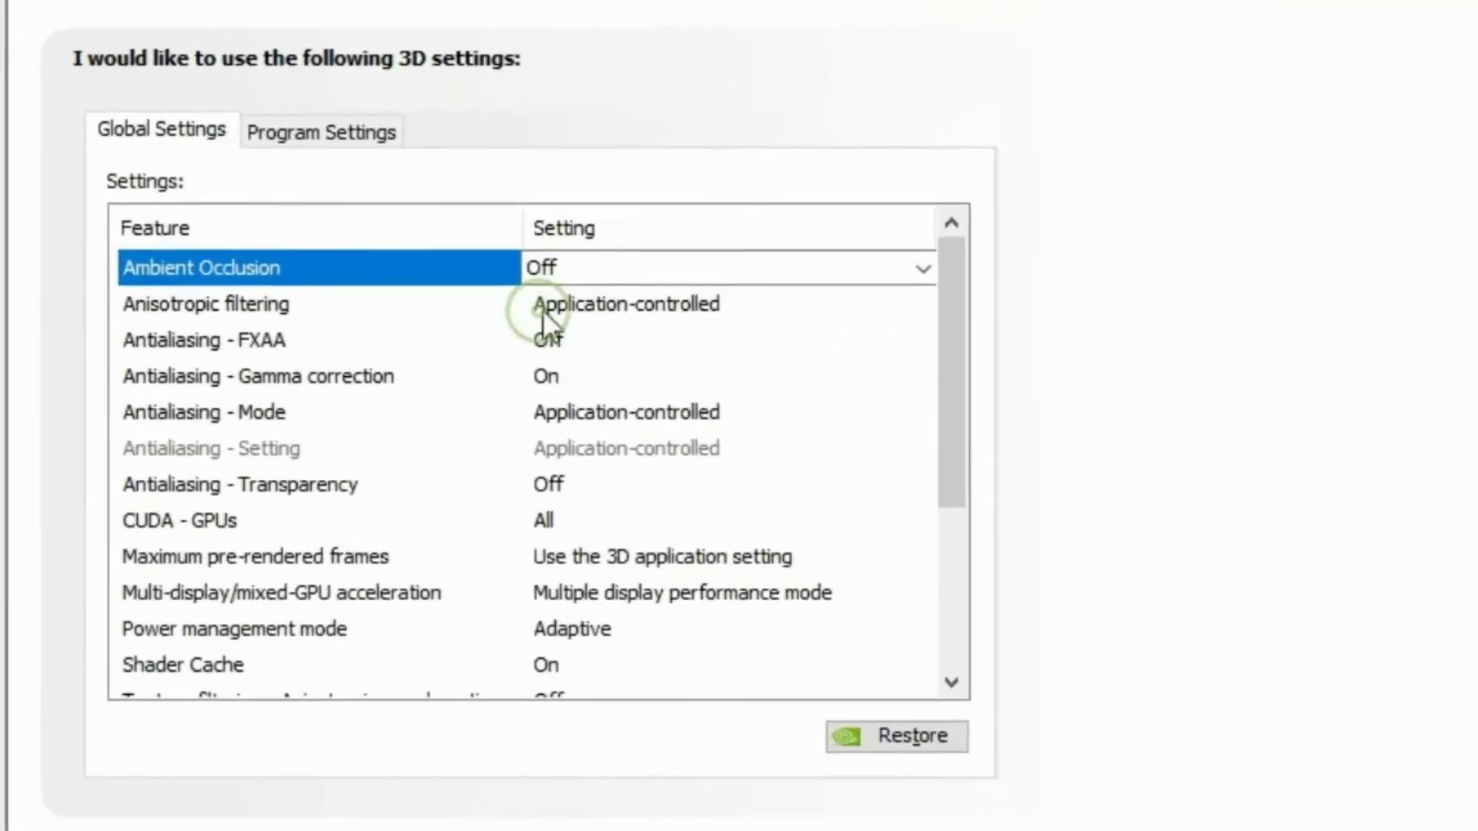
left_click(608, 345)
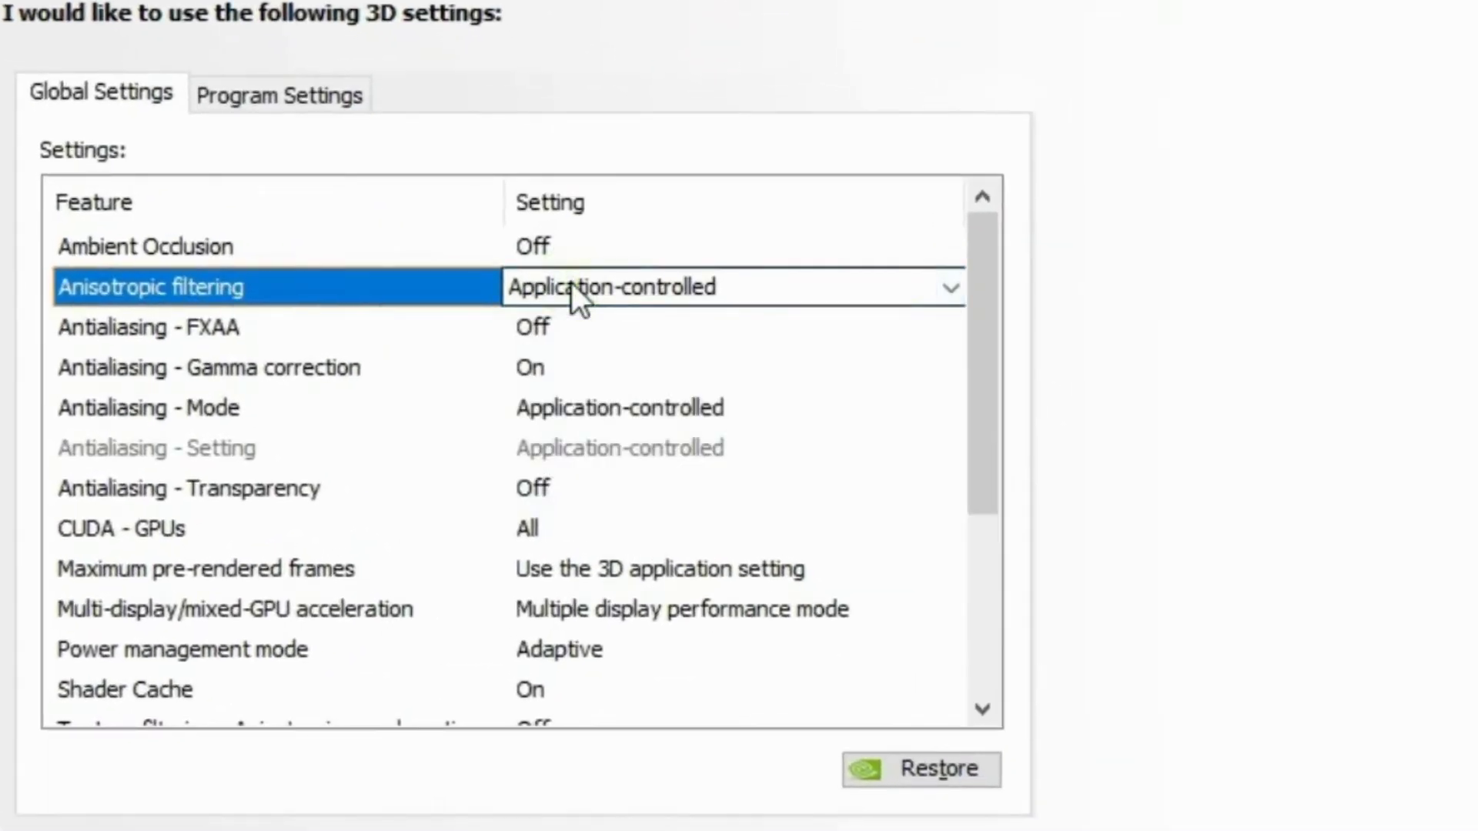
left_click(610, 346)
left_click(575, 325)
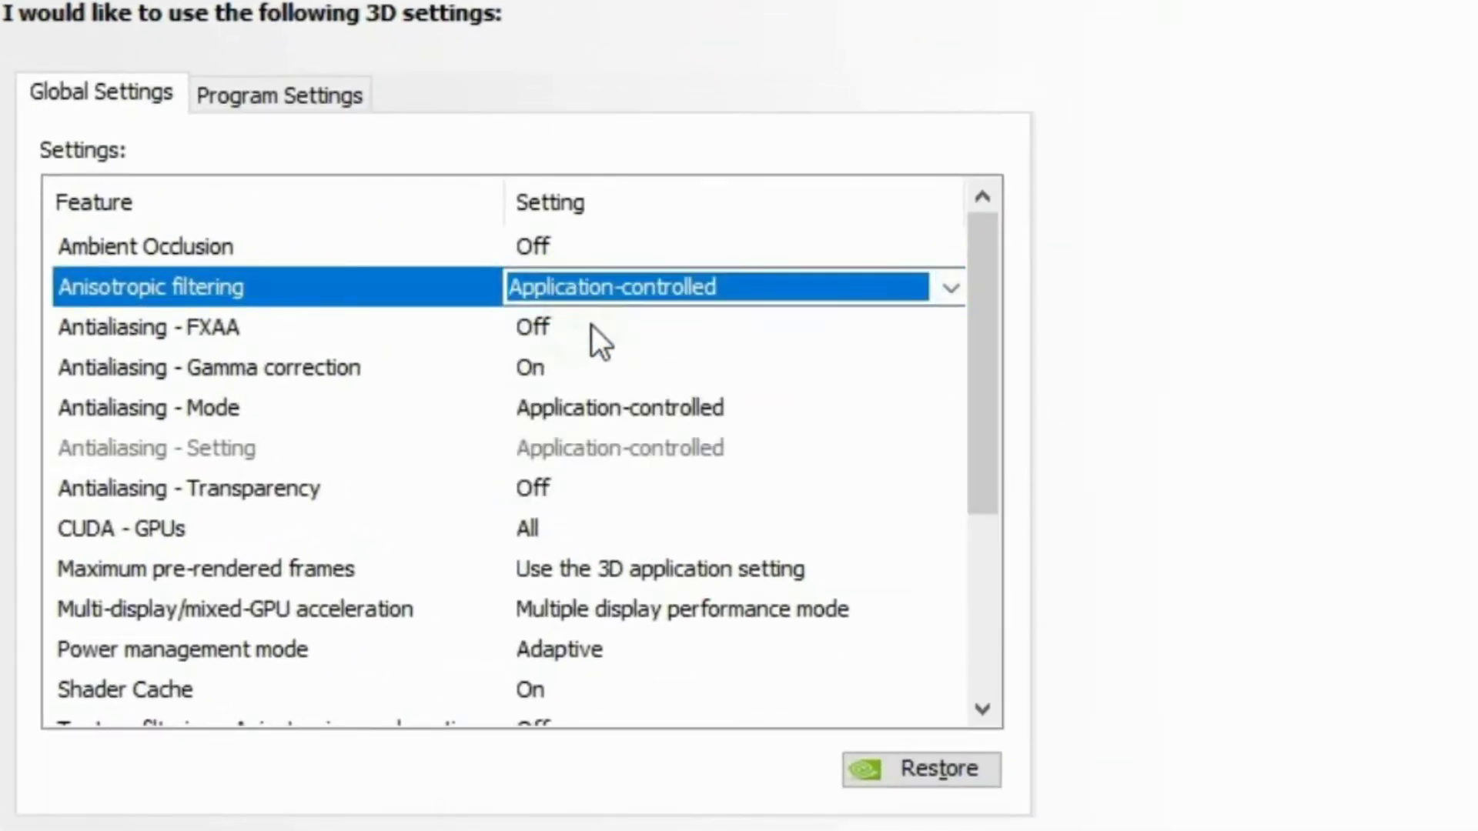
- Set Antialiasing - FXAA to Off and Antialiasing - Gamma correction to On
left_click(593, 327)
left_click(587, 324)
left_click(600, 367)
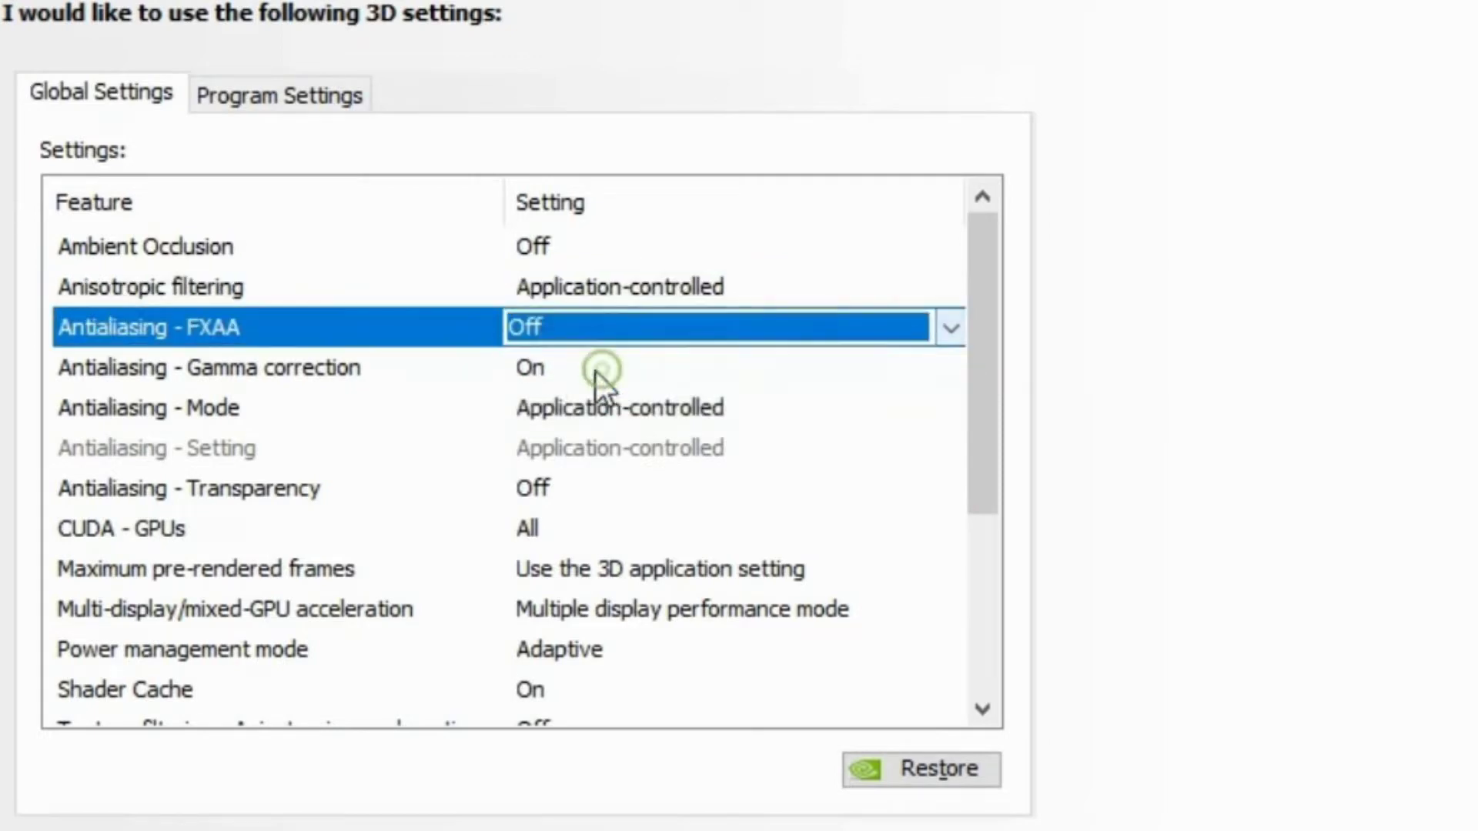
left_click(389, 365)
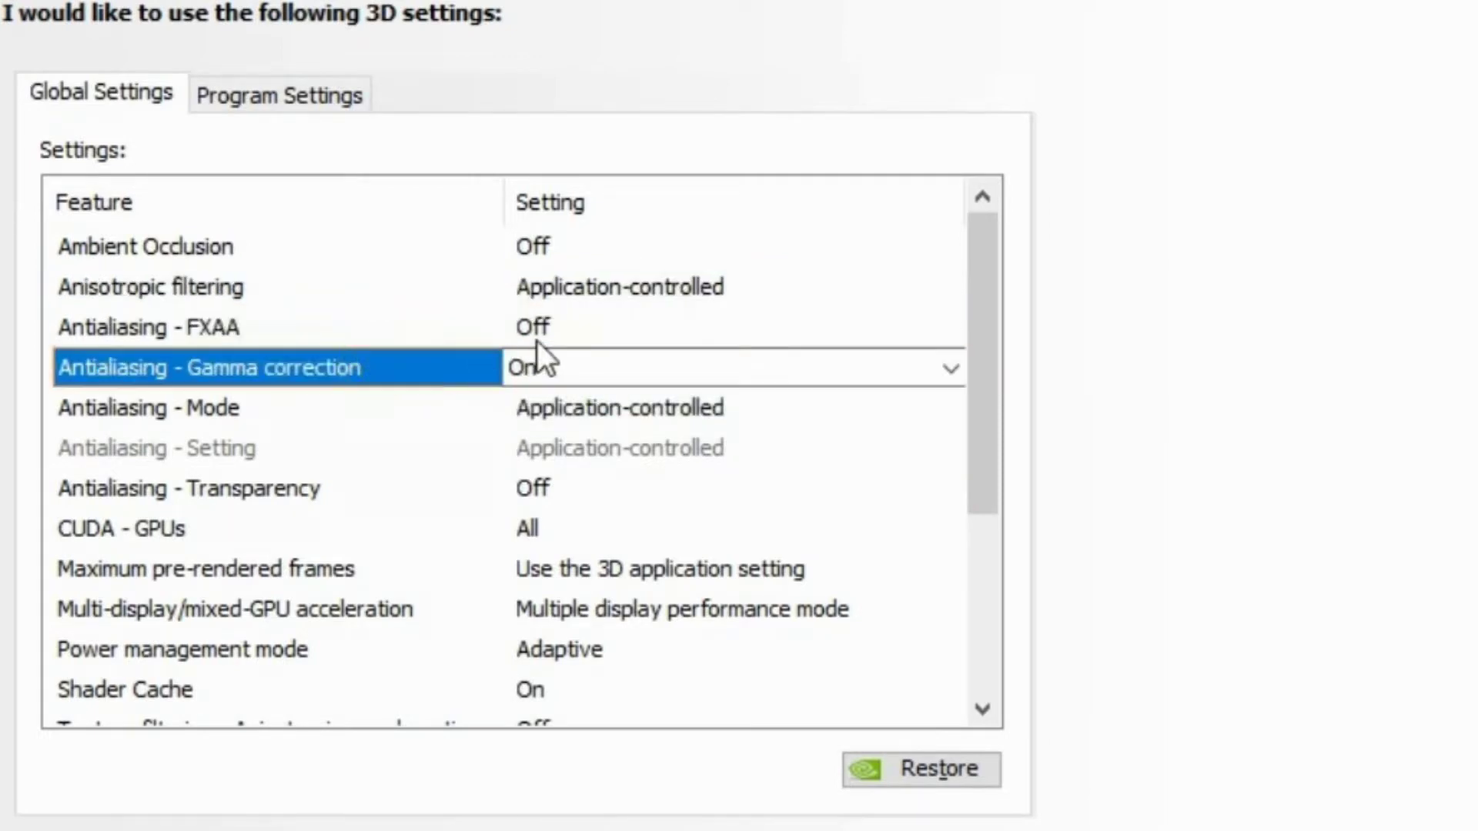
left_click(542, 369)
left_click(542, 401)
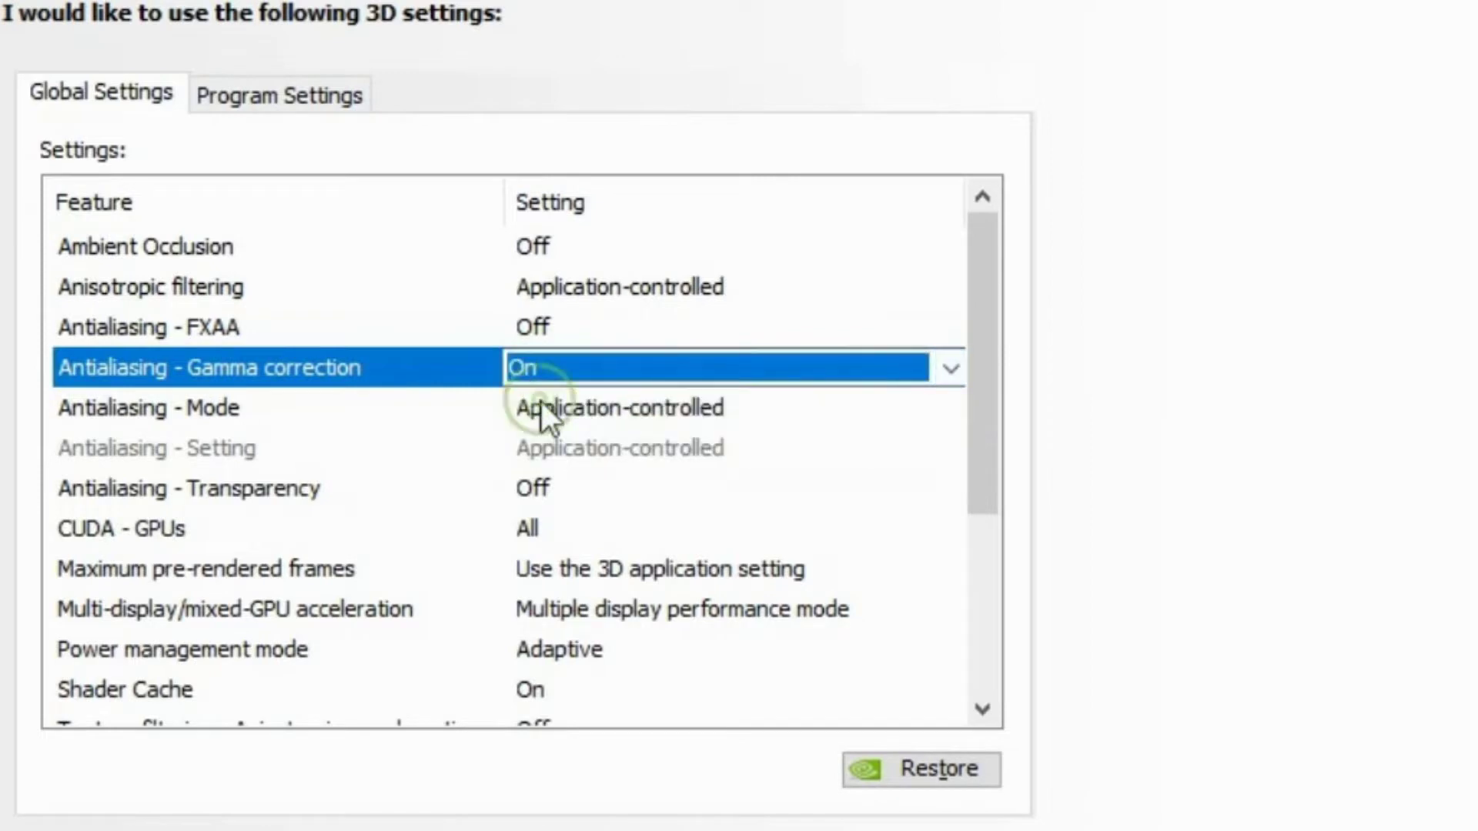
- Set Antialiasing - Mode to Application-controlled and Antialiasing - Transparency to Off
left_click(373, 411)
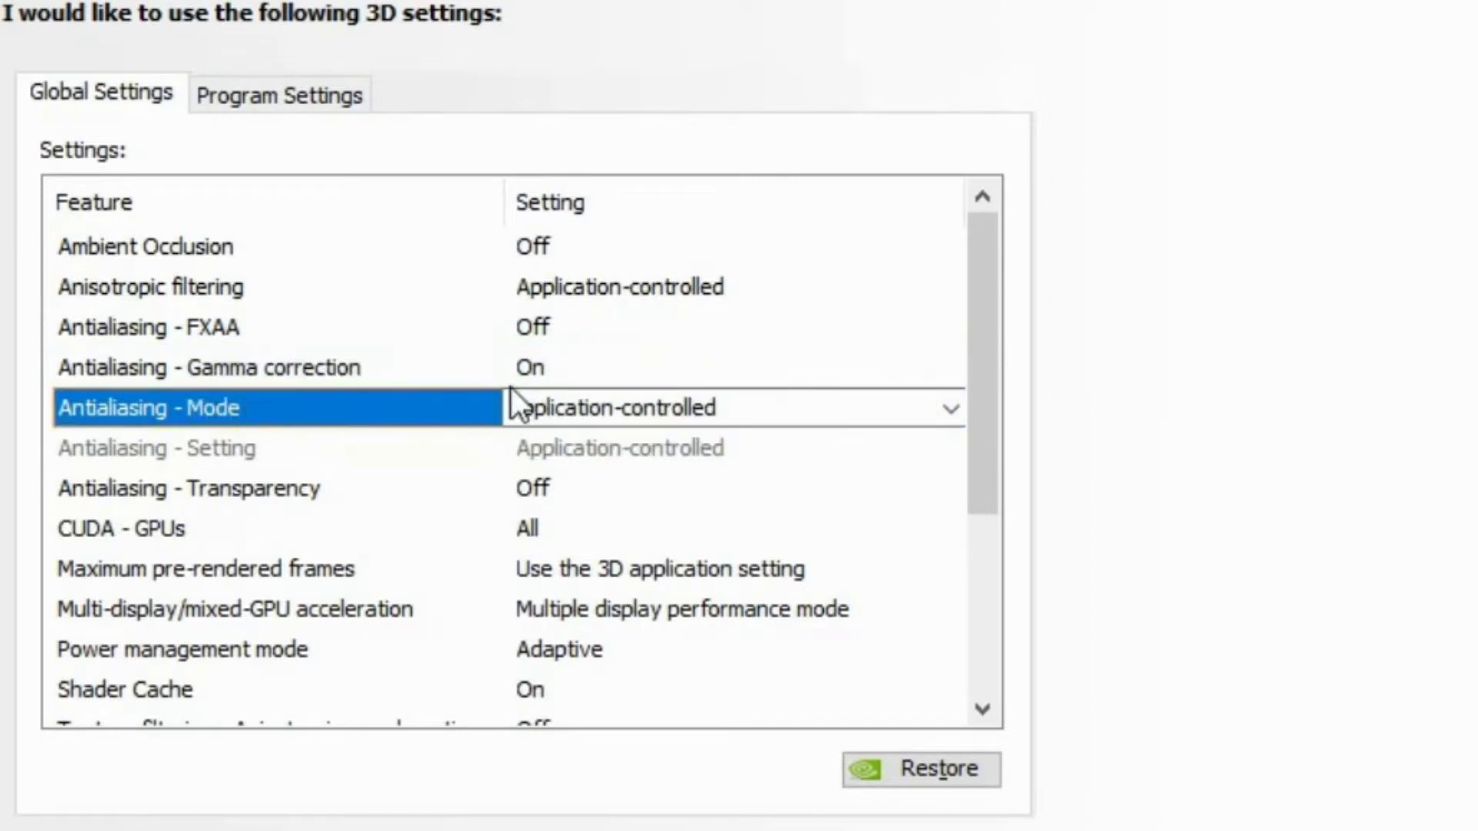
left_click(556, 399)
left_click(573, 444)
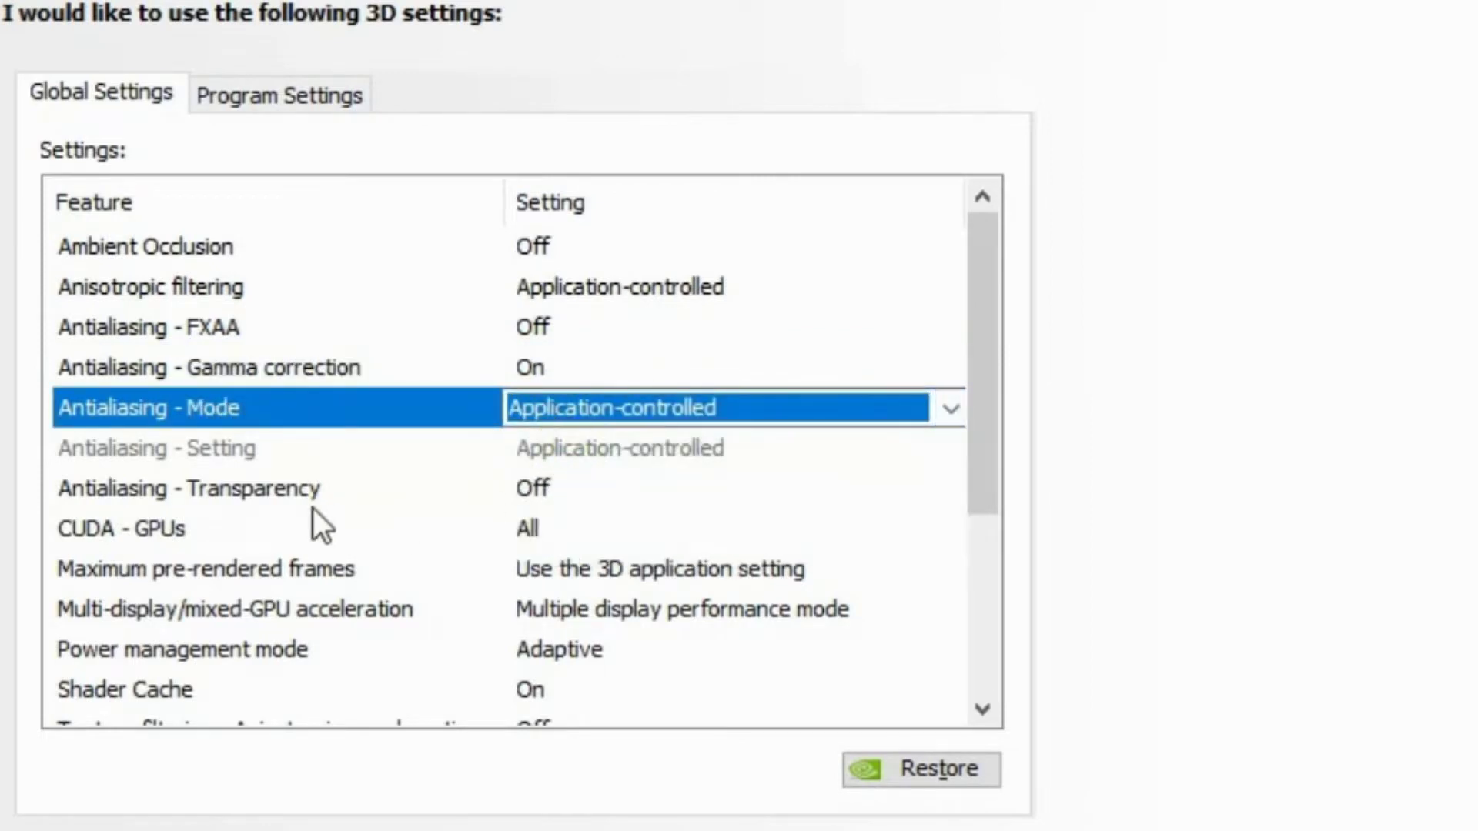
left_click(279, 496)
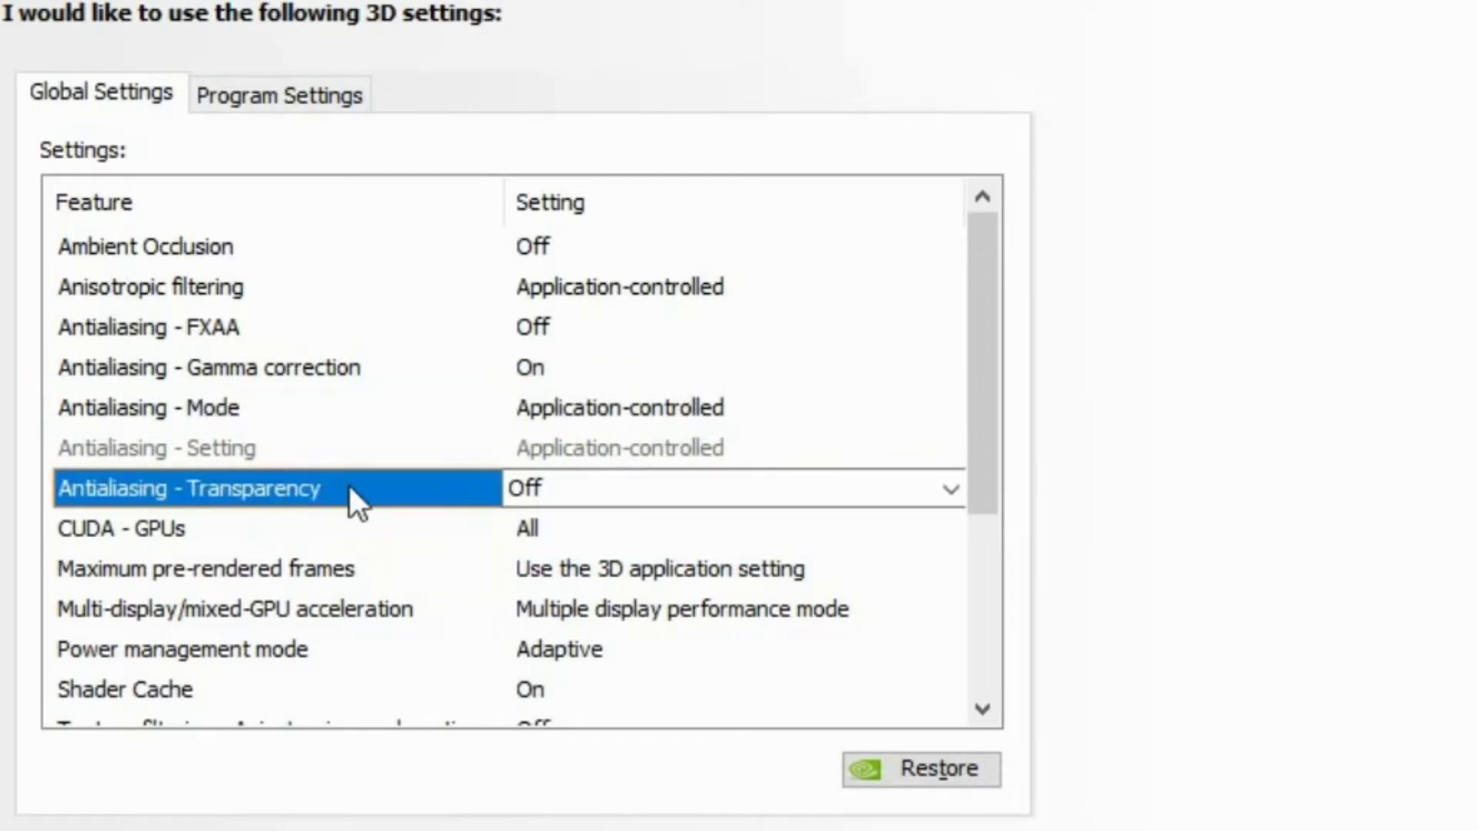
left_click(581, 487)
left_click(569, 515)
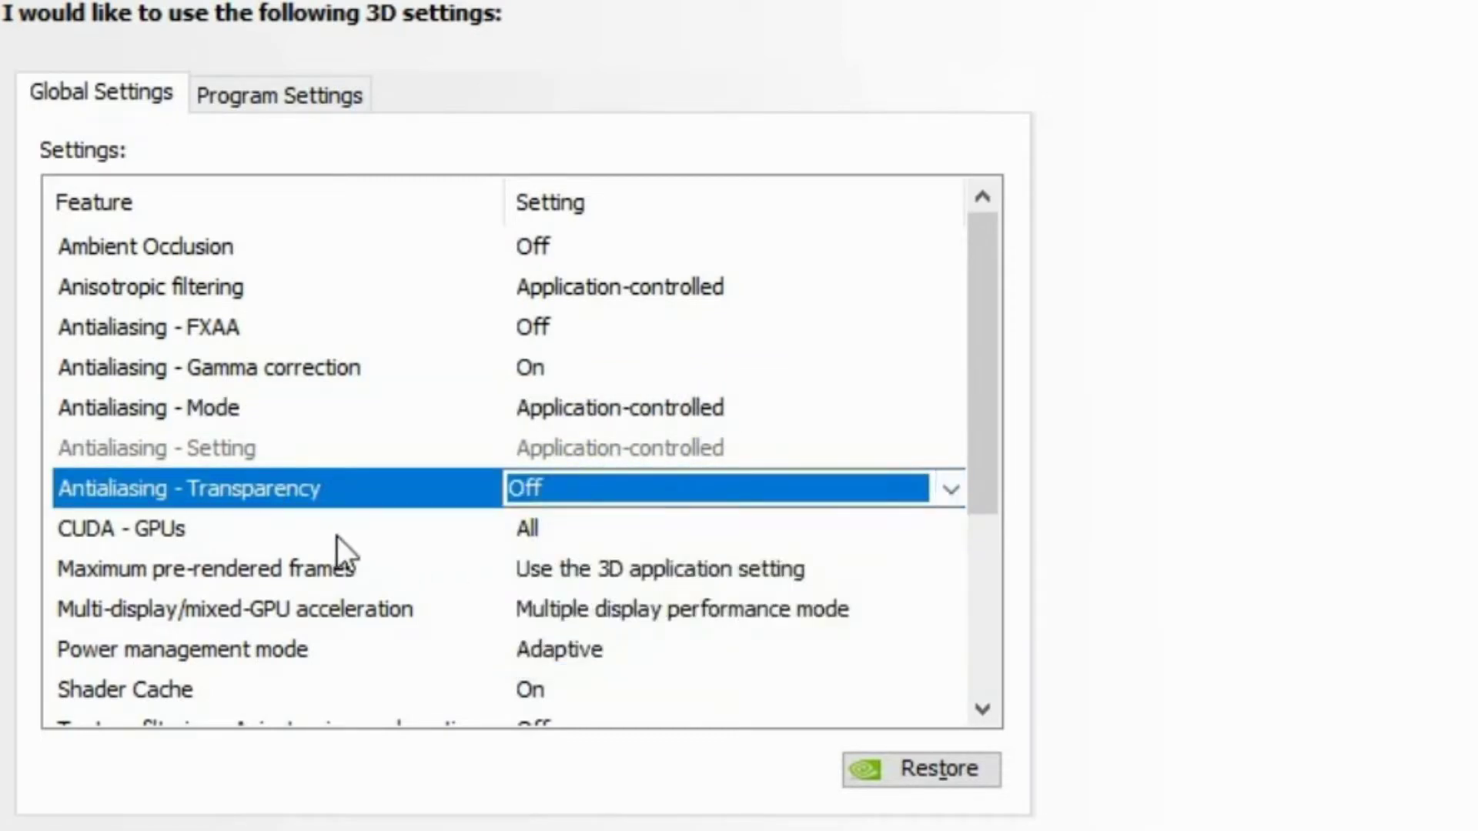
- Confirm the NVS 3100M as the CUDA GPU and set Maximum pre-rendered frames to Use the 3D application setting
left_click(129, 529)
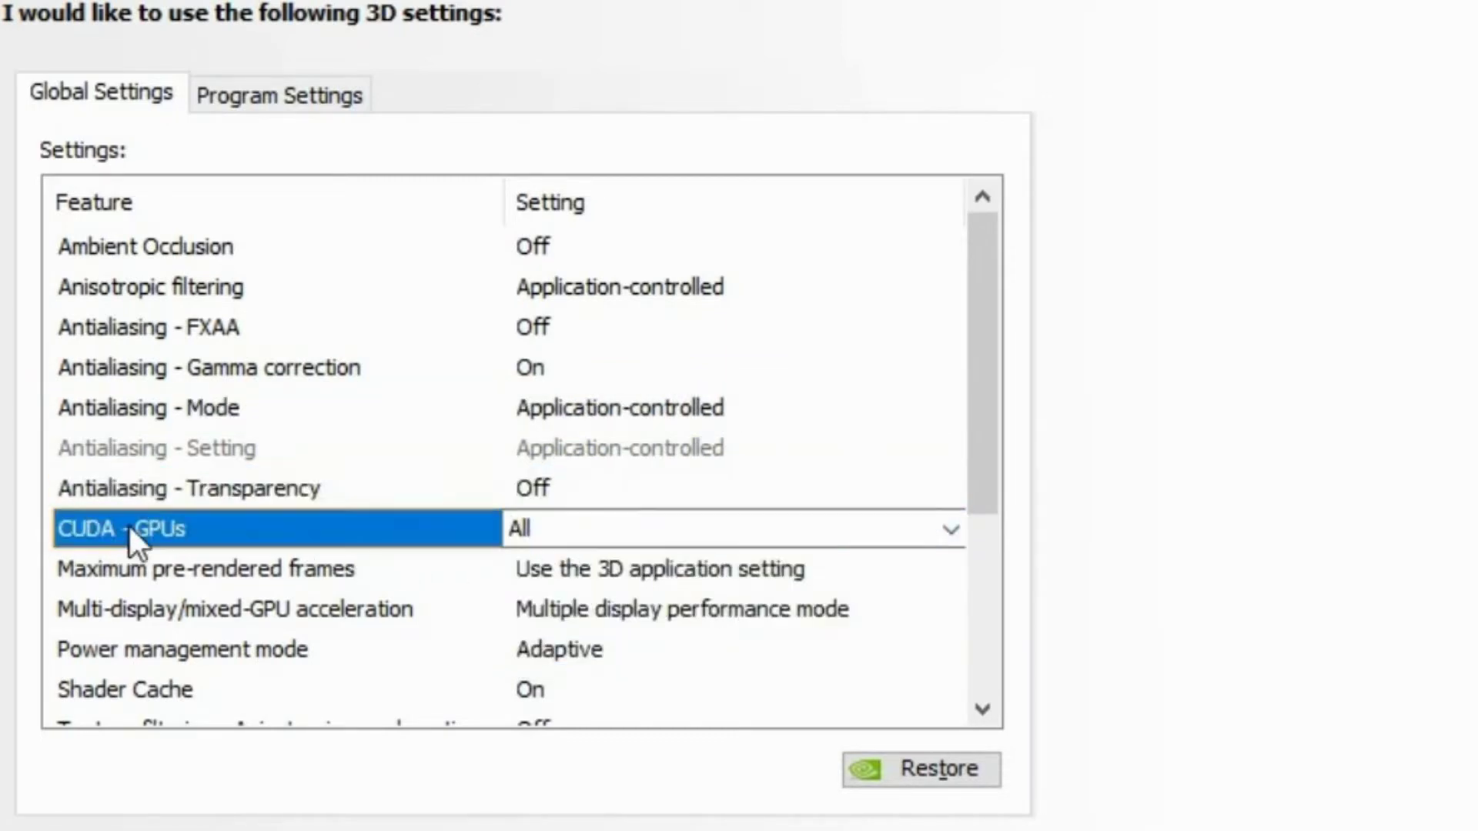
left_click(889, 529)
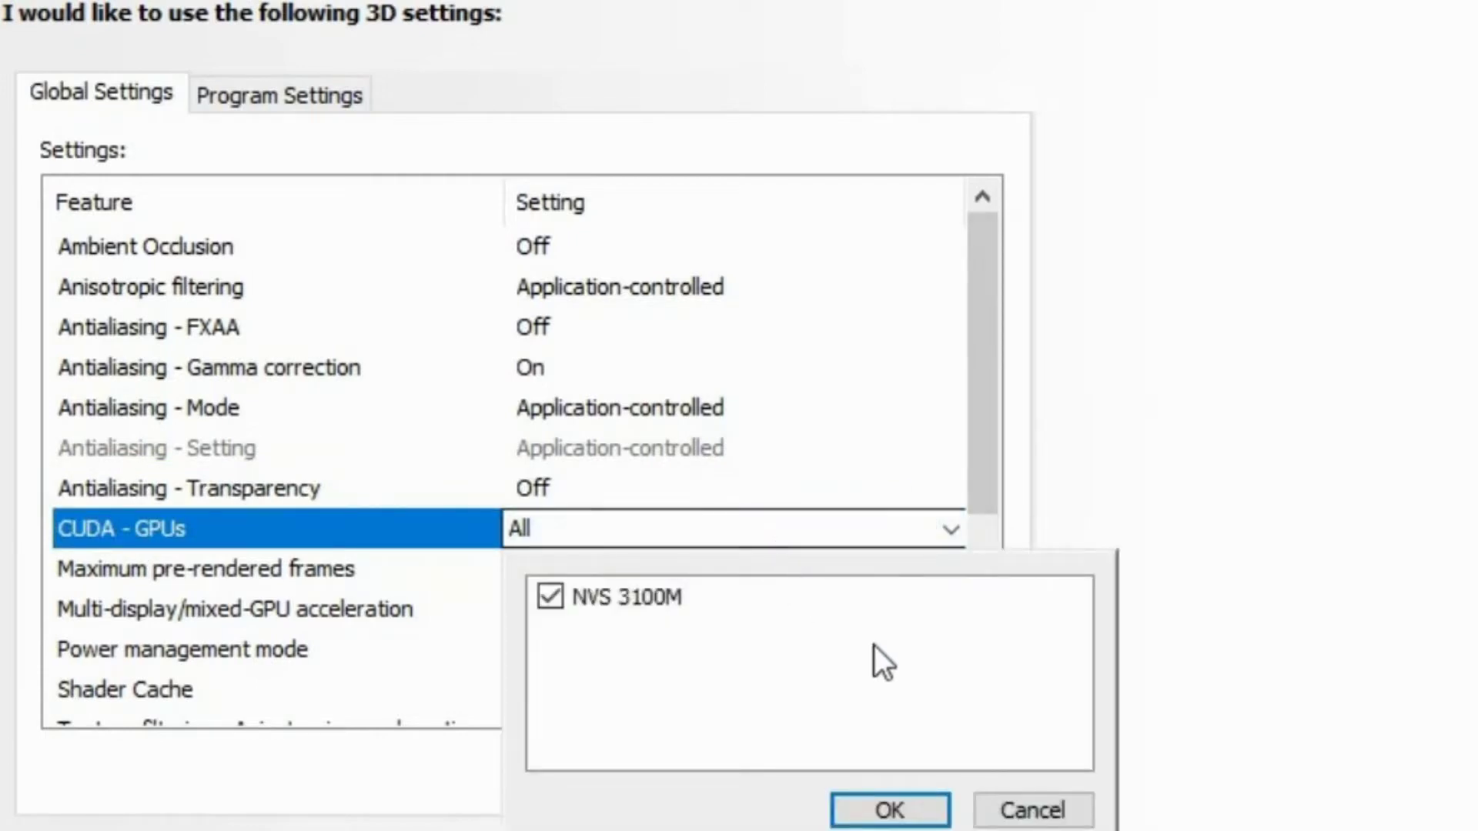
left_click(891, 812)
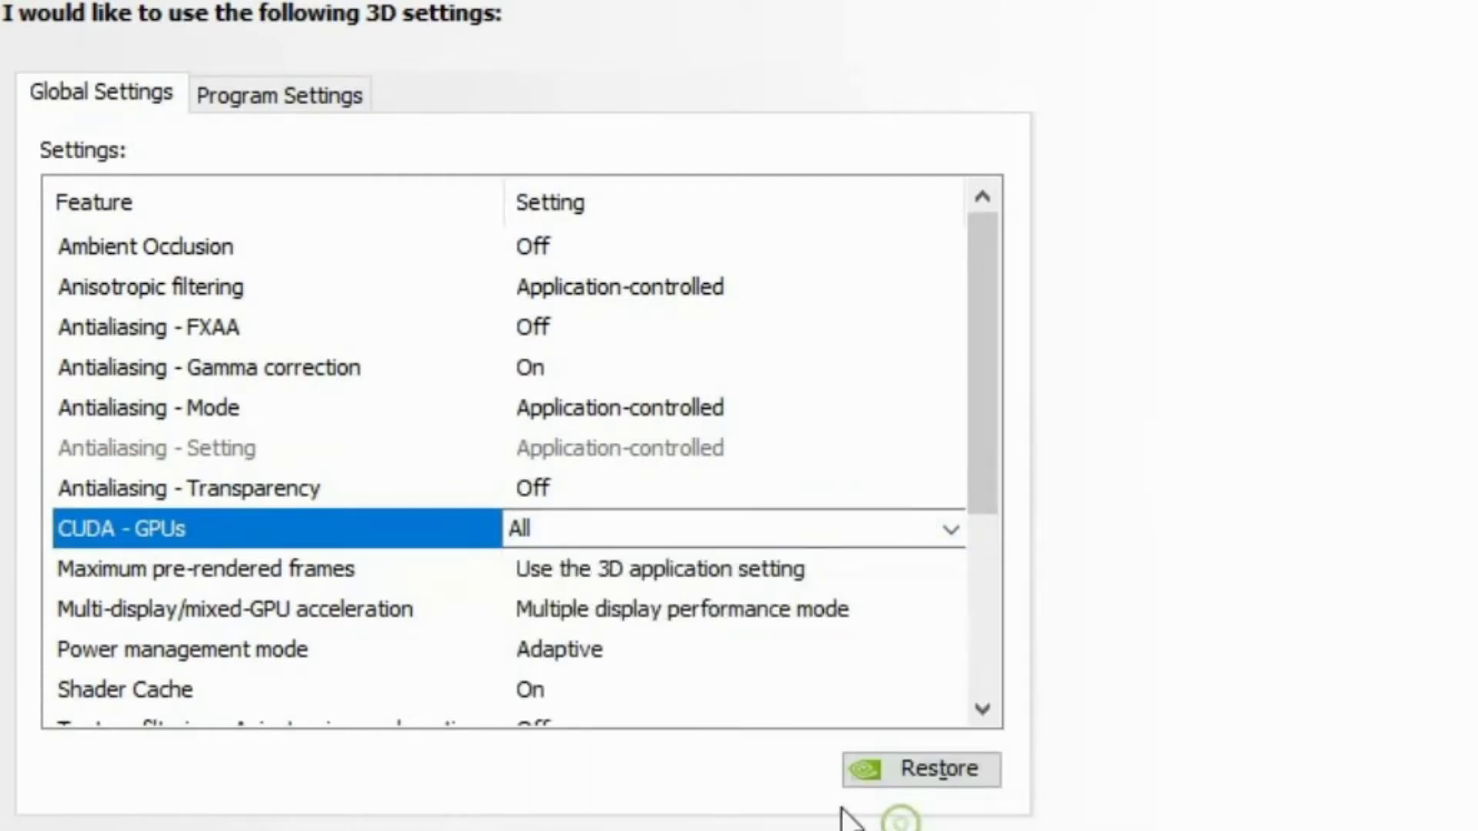
left_click(257, 574)
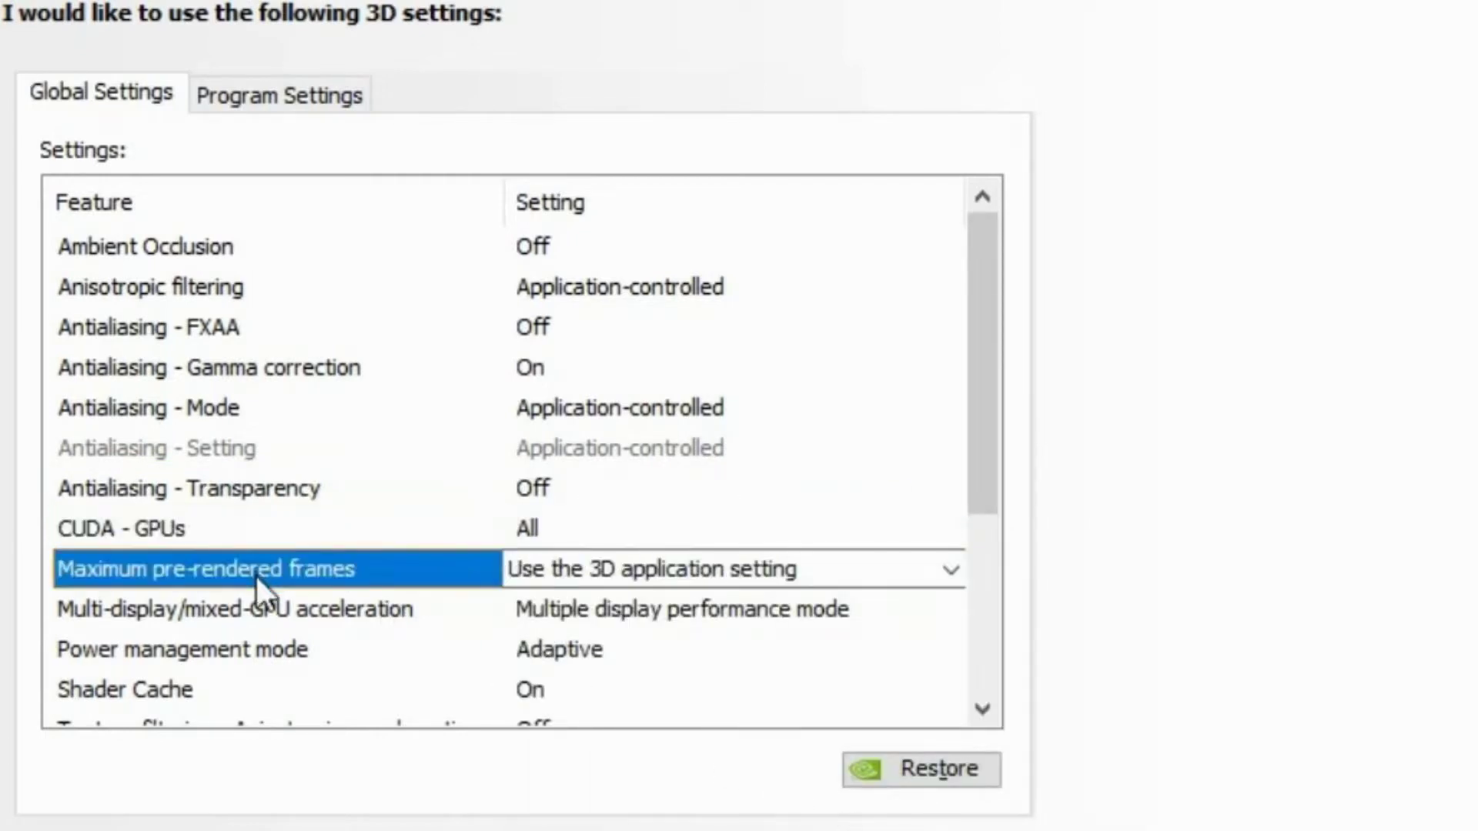
left_click(696, 576)
left_click(630, 611)
- Set Multi-display/mixed-GPU acceleration to Multiple display performance mode and Power management mode to Prefer maximum performance
scroll(420, 639, "down", 1)
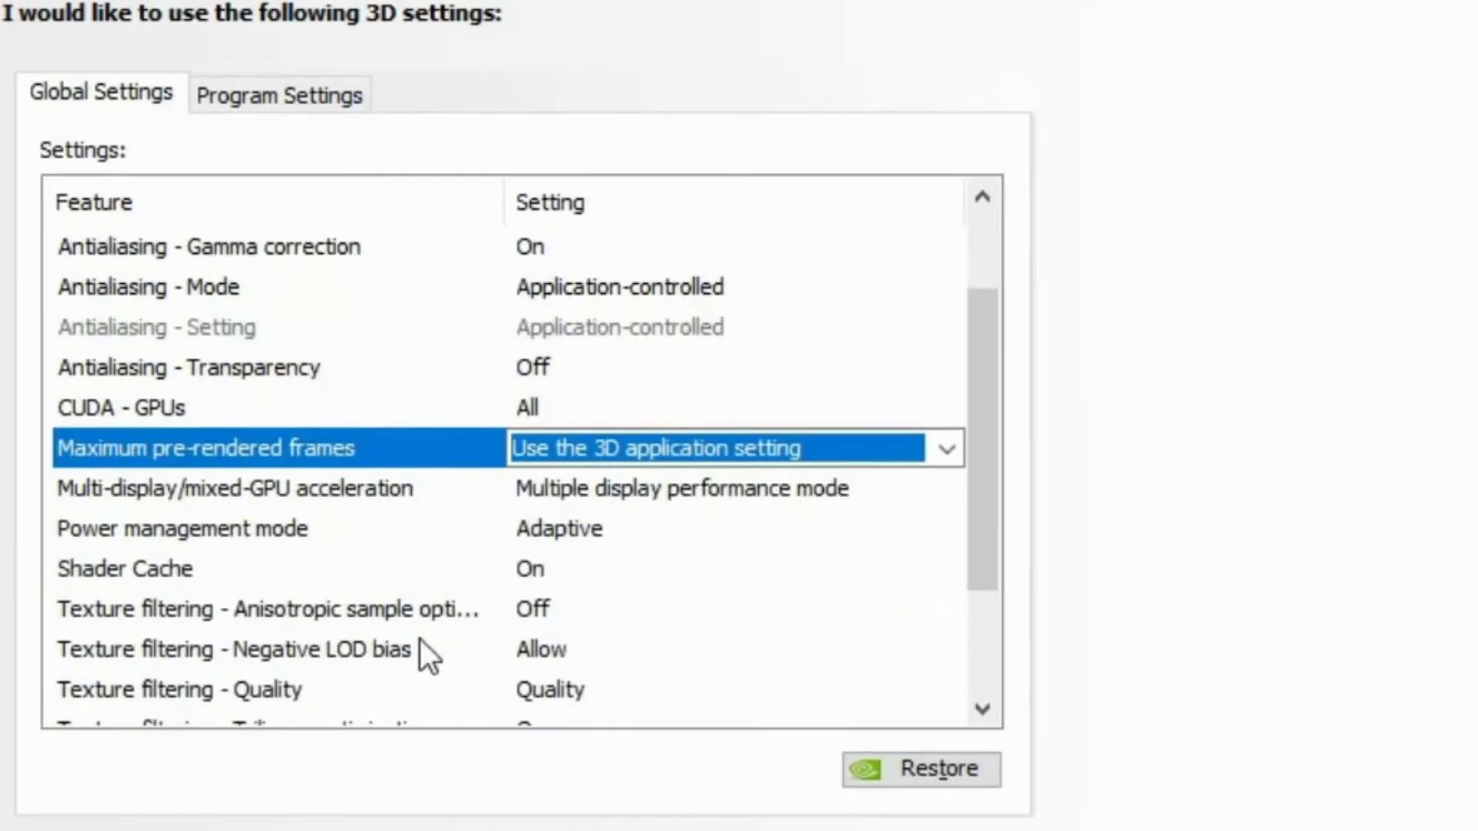
left_click(224, 493)
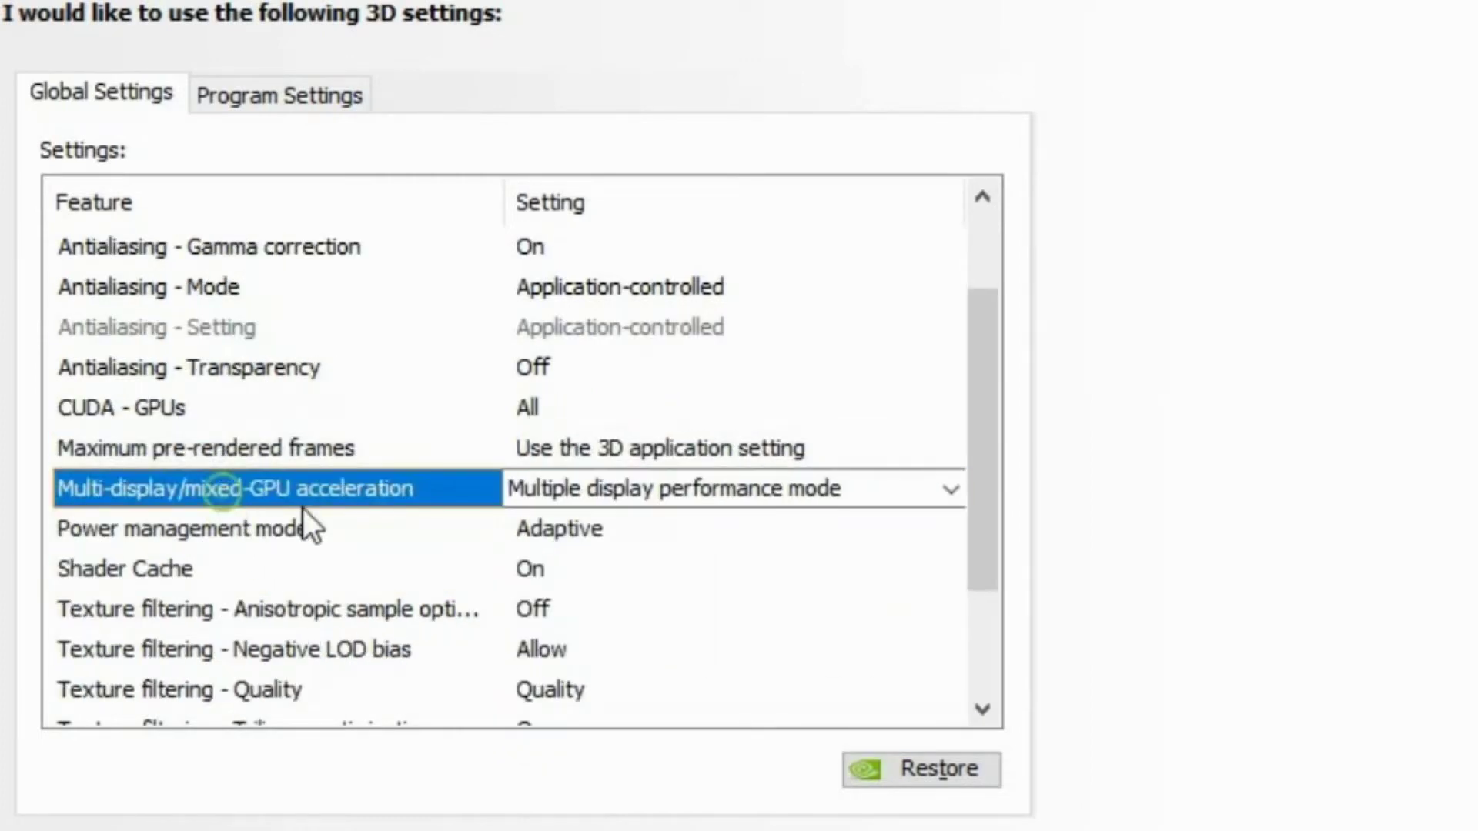
left_click(553, 489)
left_click(604, 530)
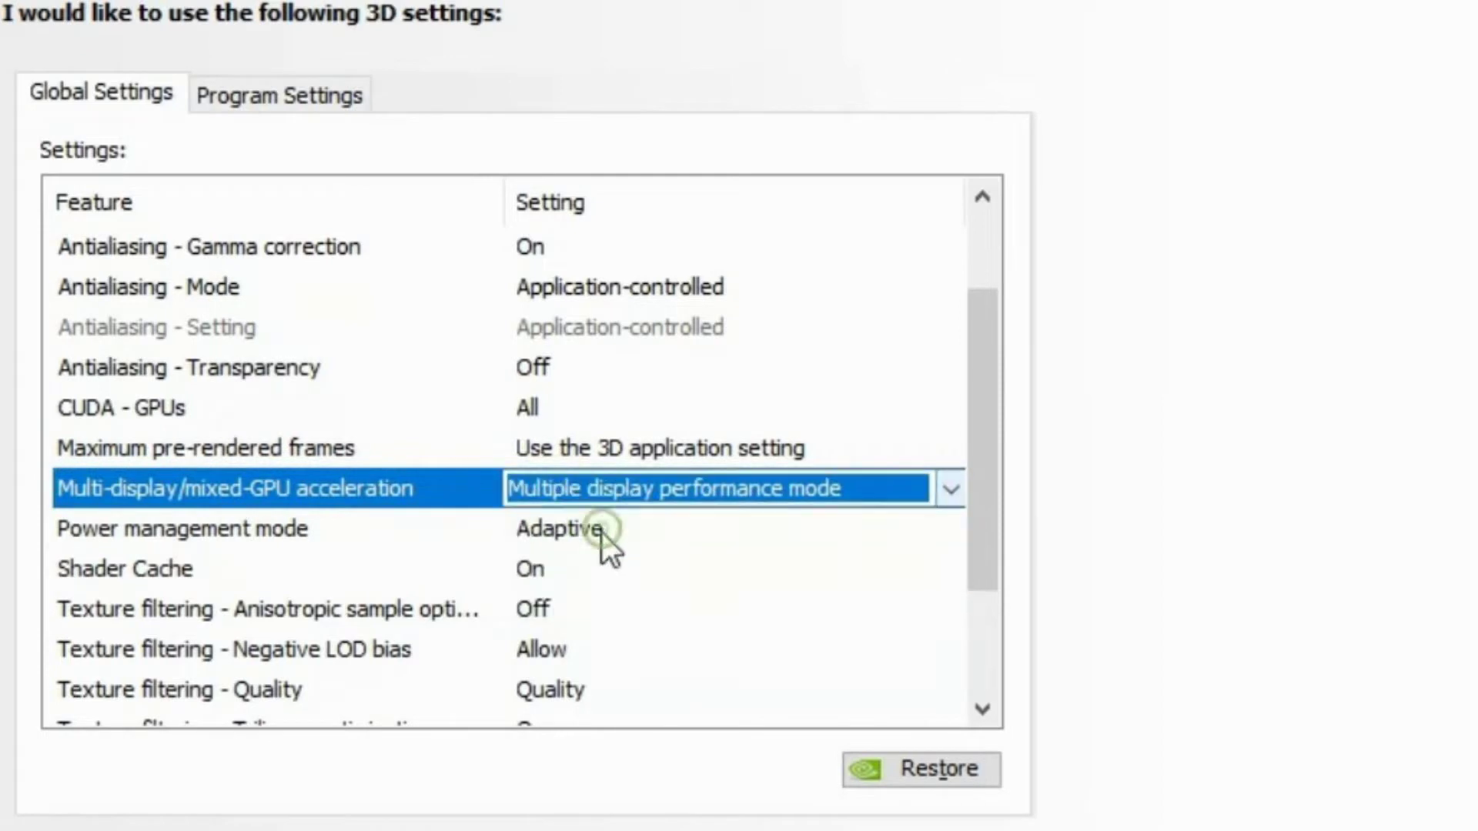
left_click(240, 531)
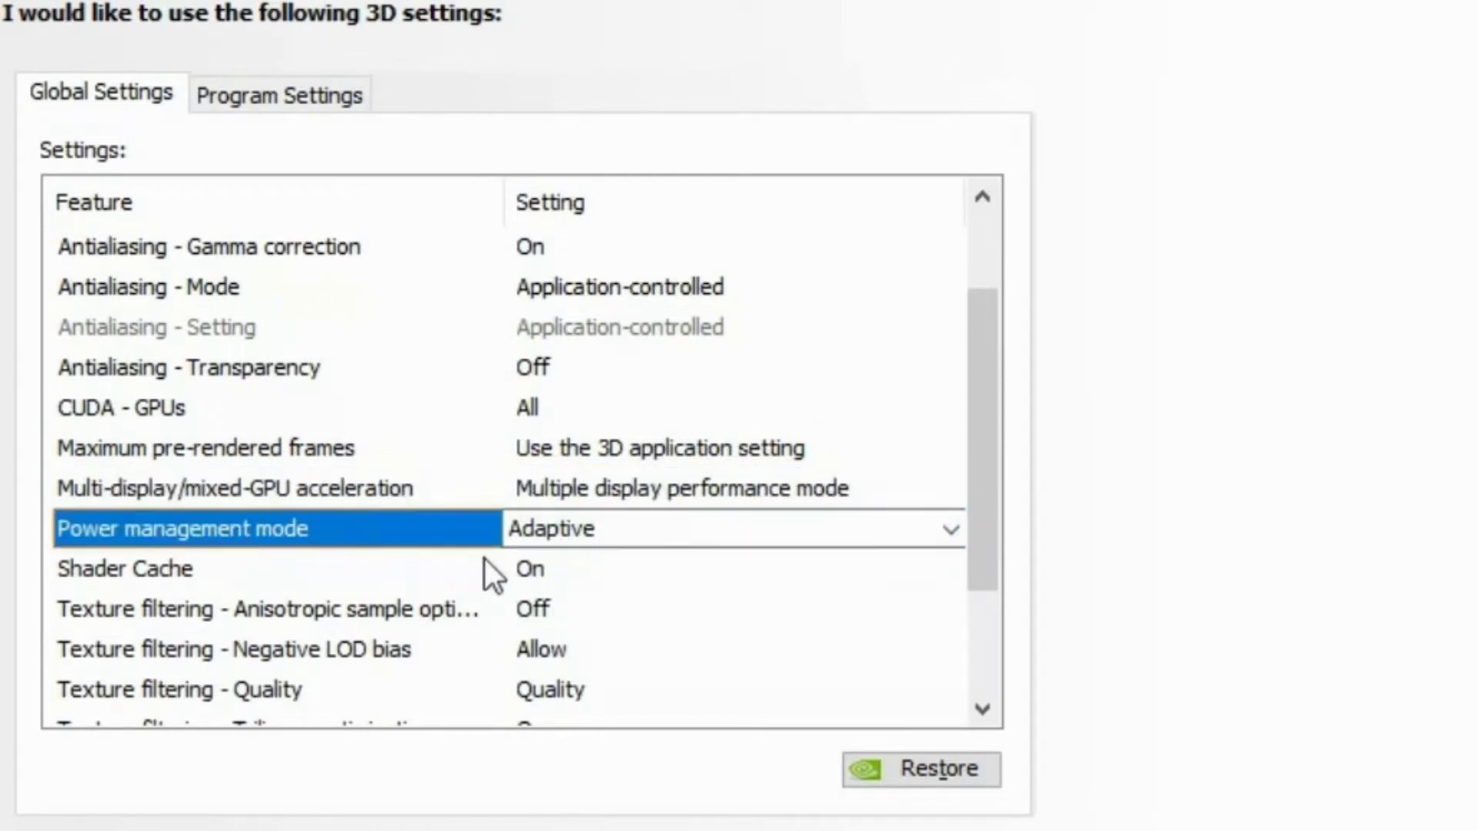
left_click(565, 546)
left_click(589, 608)
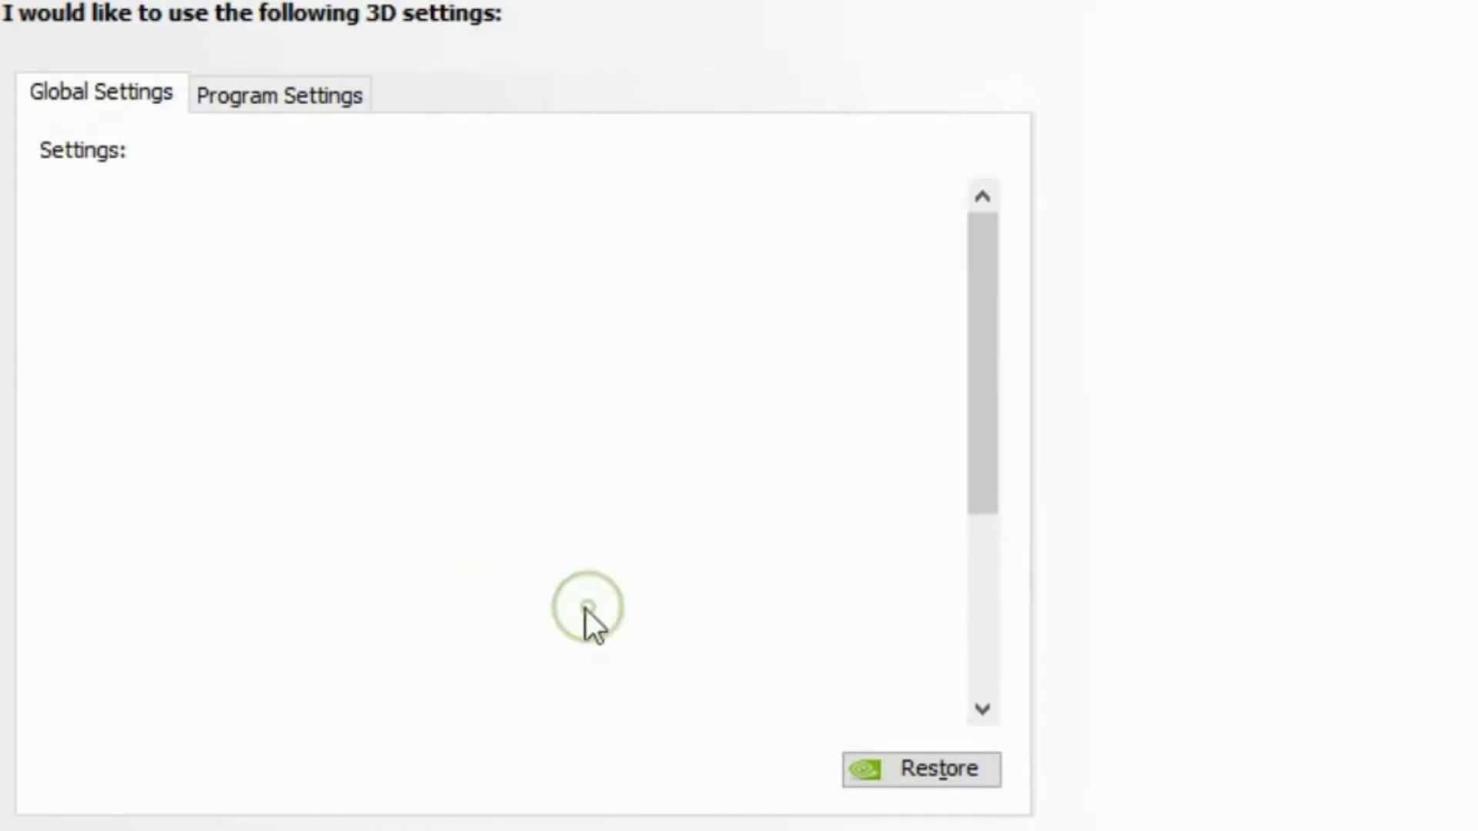
- Set Shader Cache to On and the texture filtering anisotropic sample optimization to Off
scroll(371, 616, "down", 1)
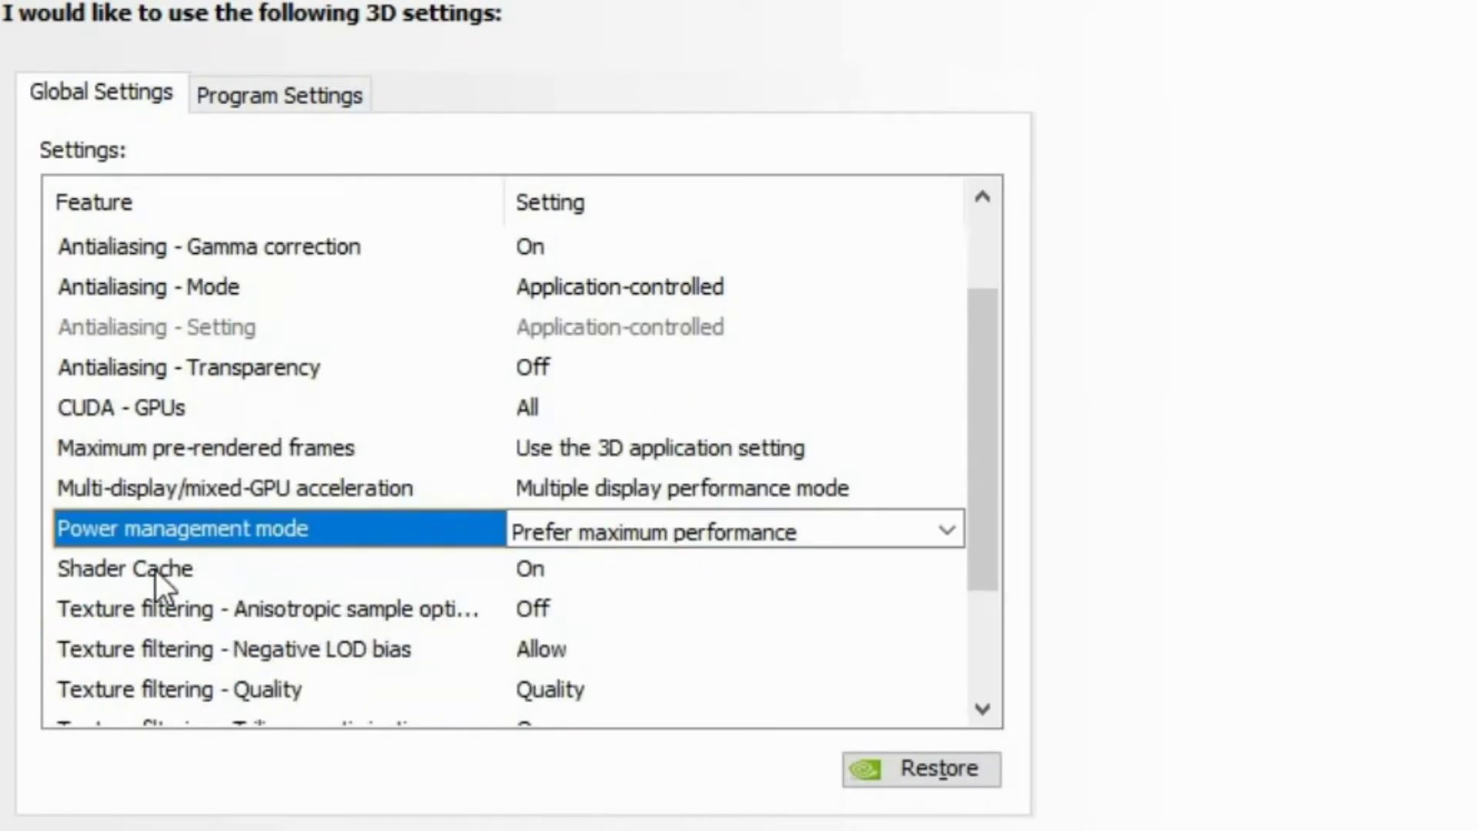
left_click(94, 570)
left_click(864, 584)
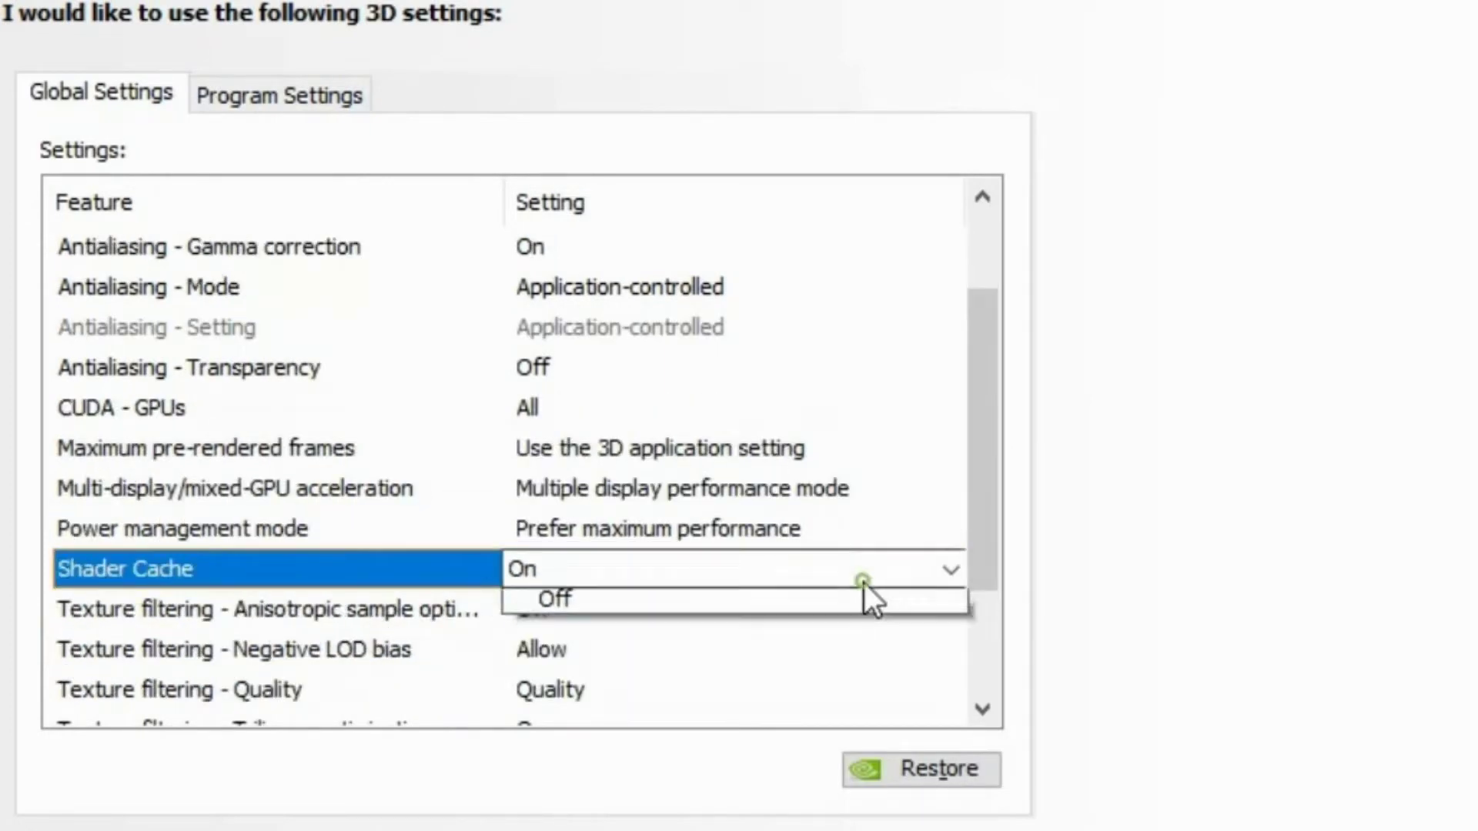
left_click(756, 603)
scroll(540, 605, "down", 1)
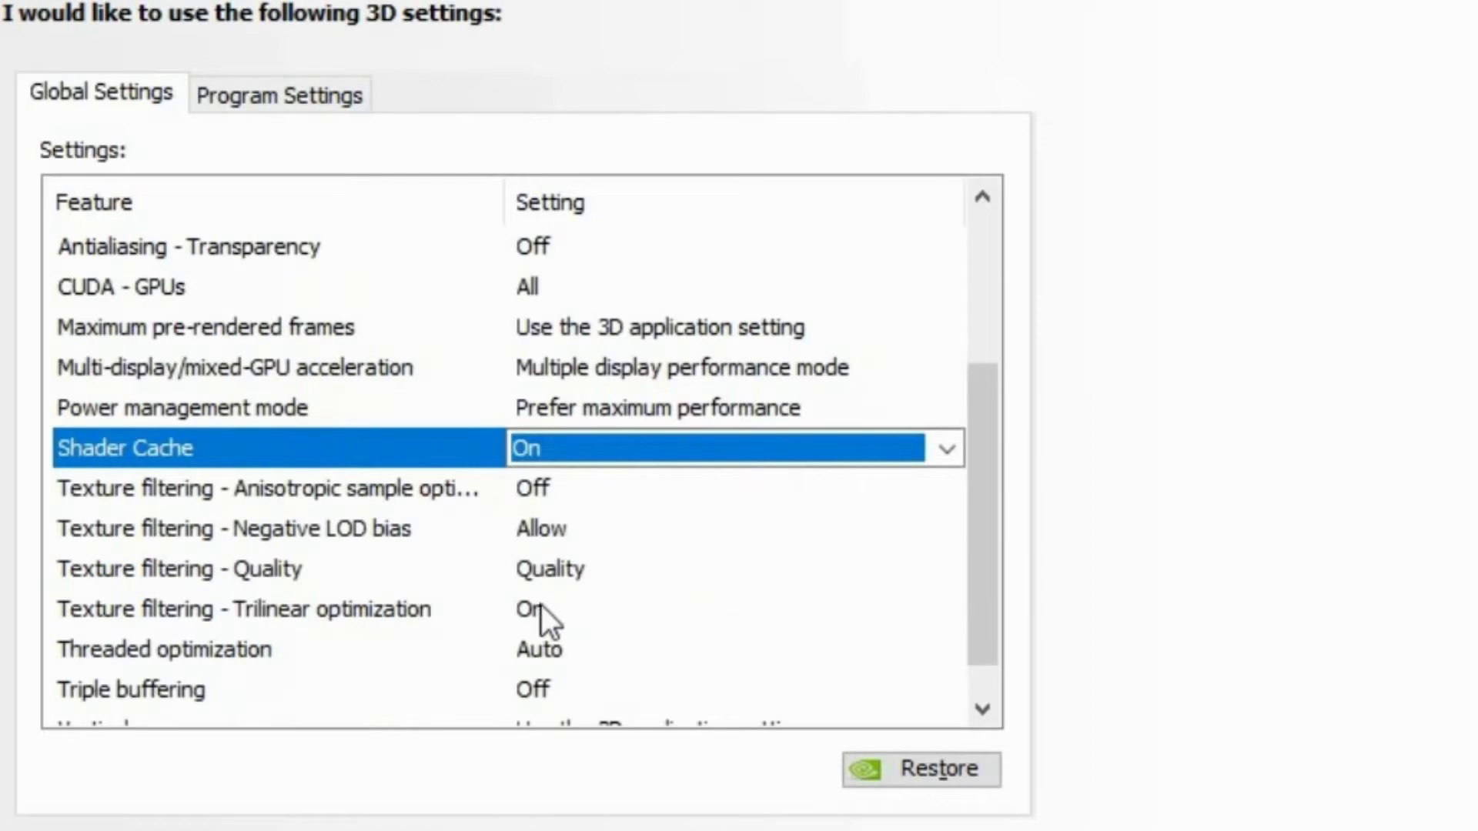
left_click(259, 492)
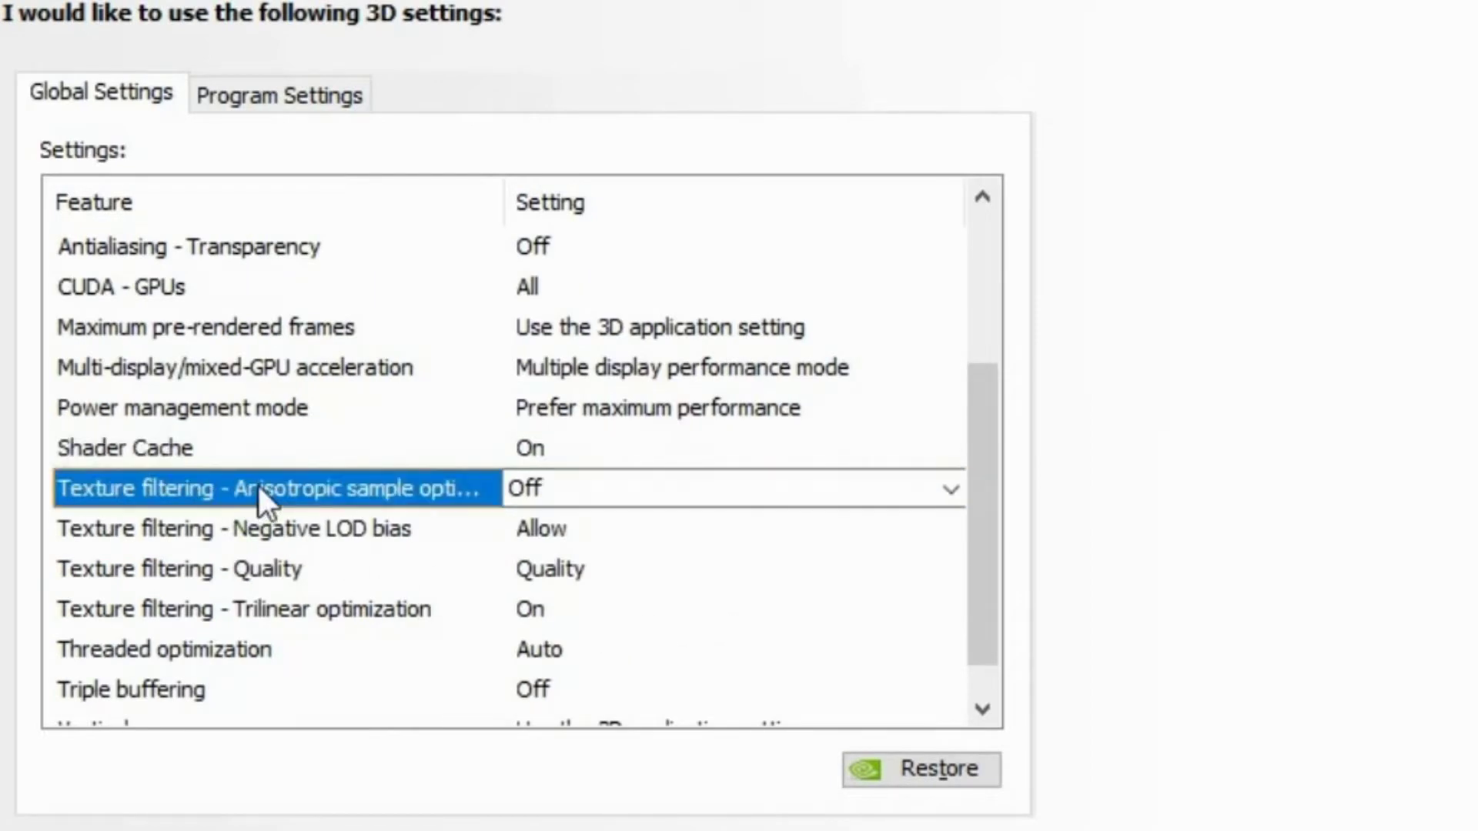
left_click(582, 485)
left_click(570, 530)
- Set the texture filtering Negative LOD bias to Allow and the texture filtering Quality to High performance
scroll(462, 532, "down", 1)
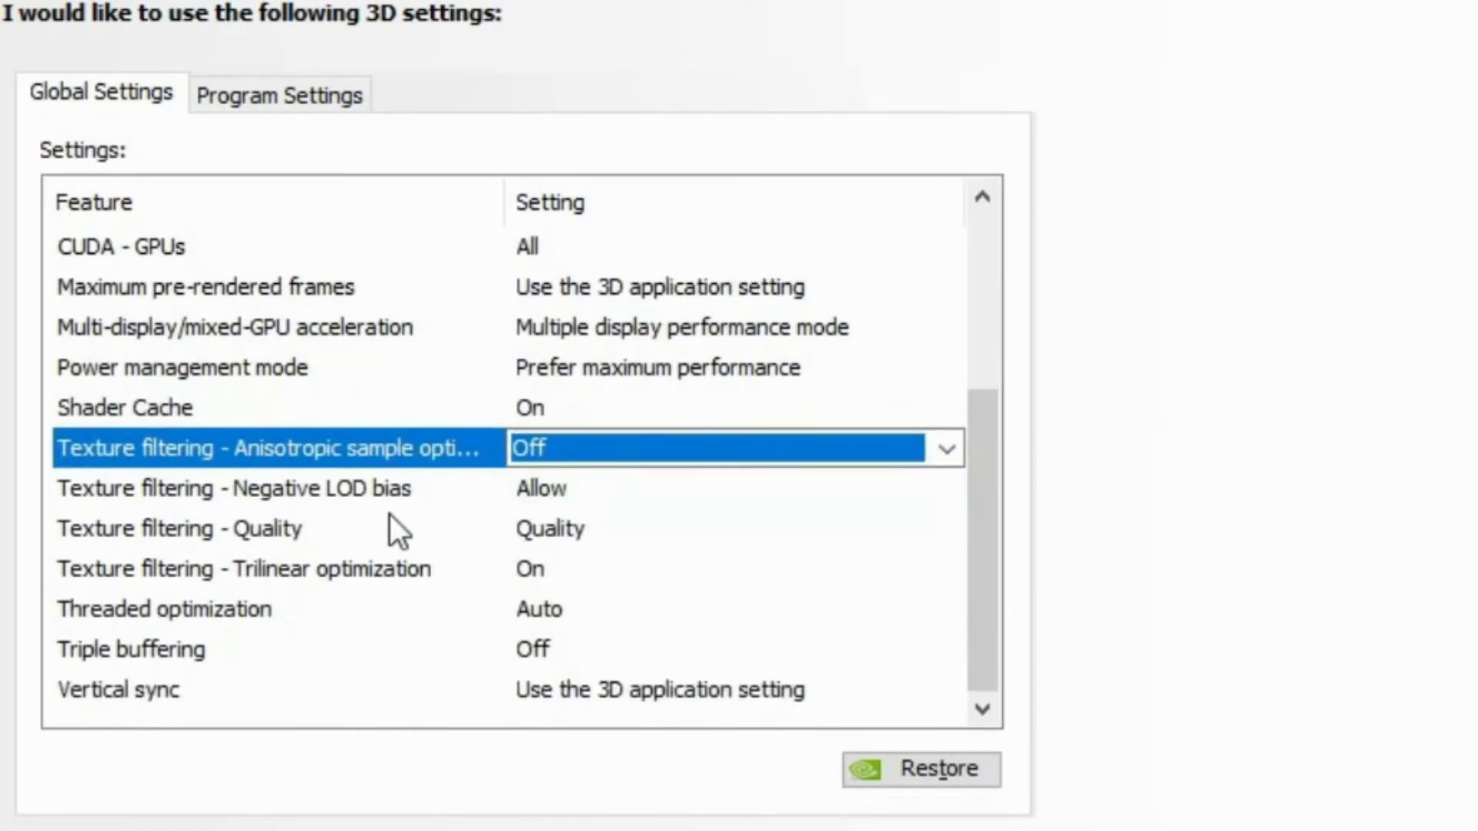
left_click(262, 494)
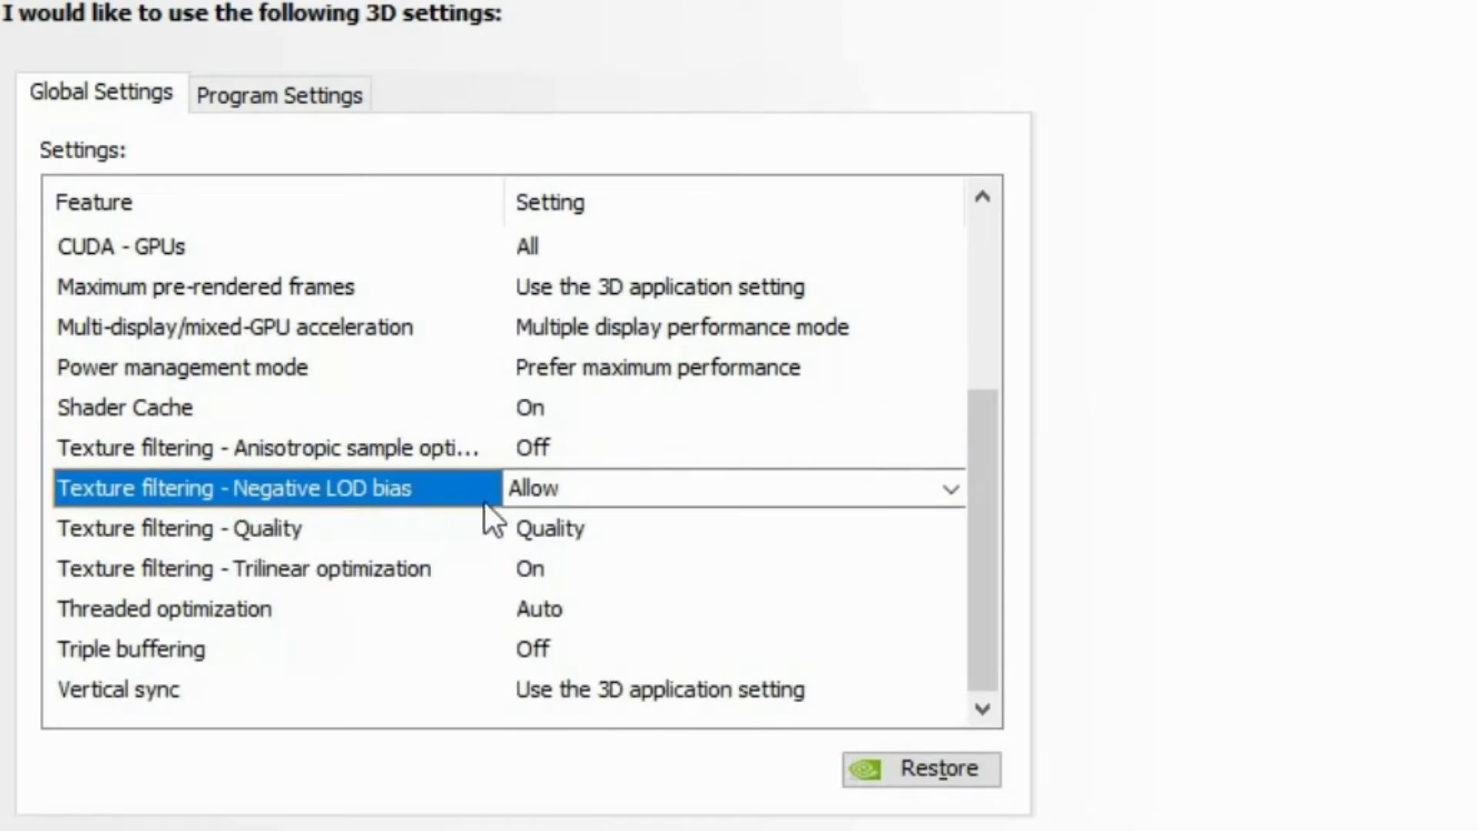
left_click(626, 499)
left_click(574, 537)
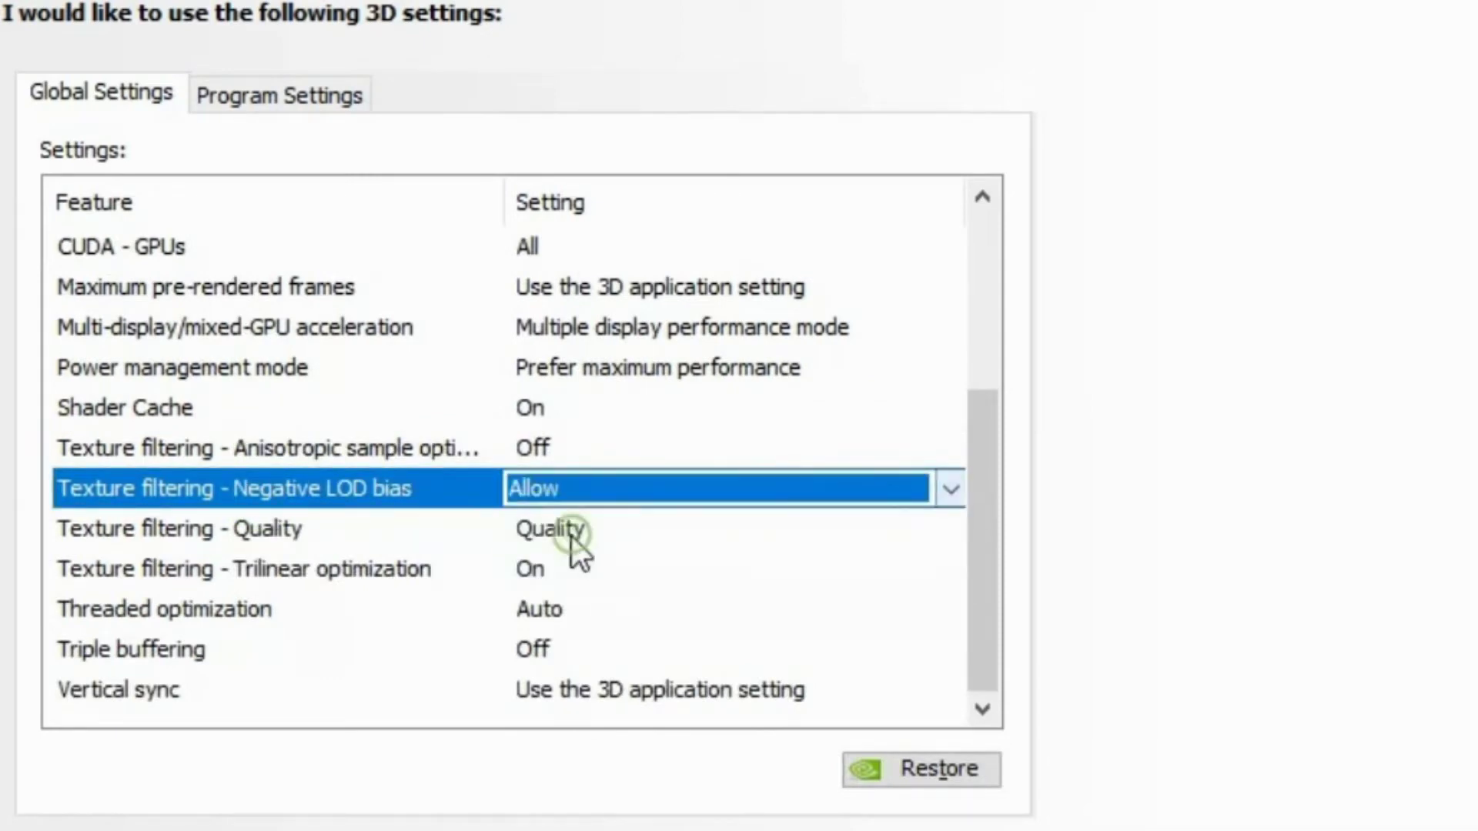
left_click(97, 528)
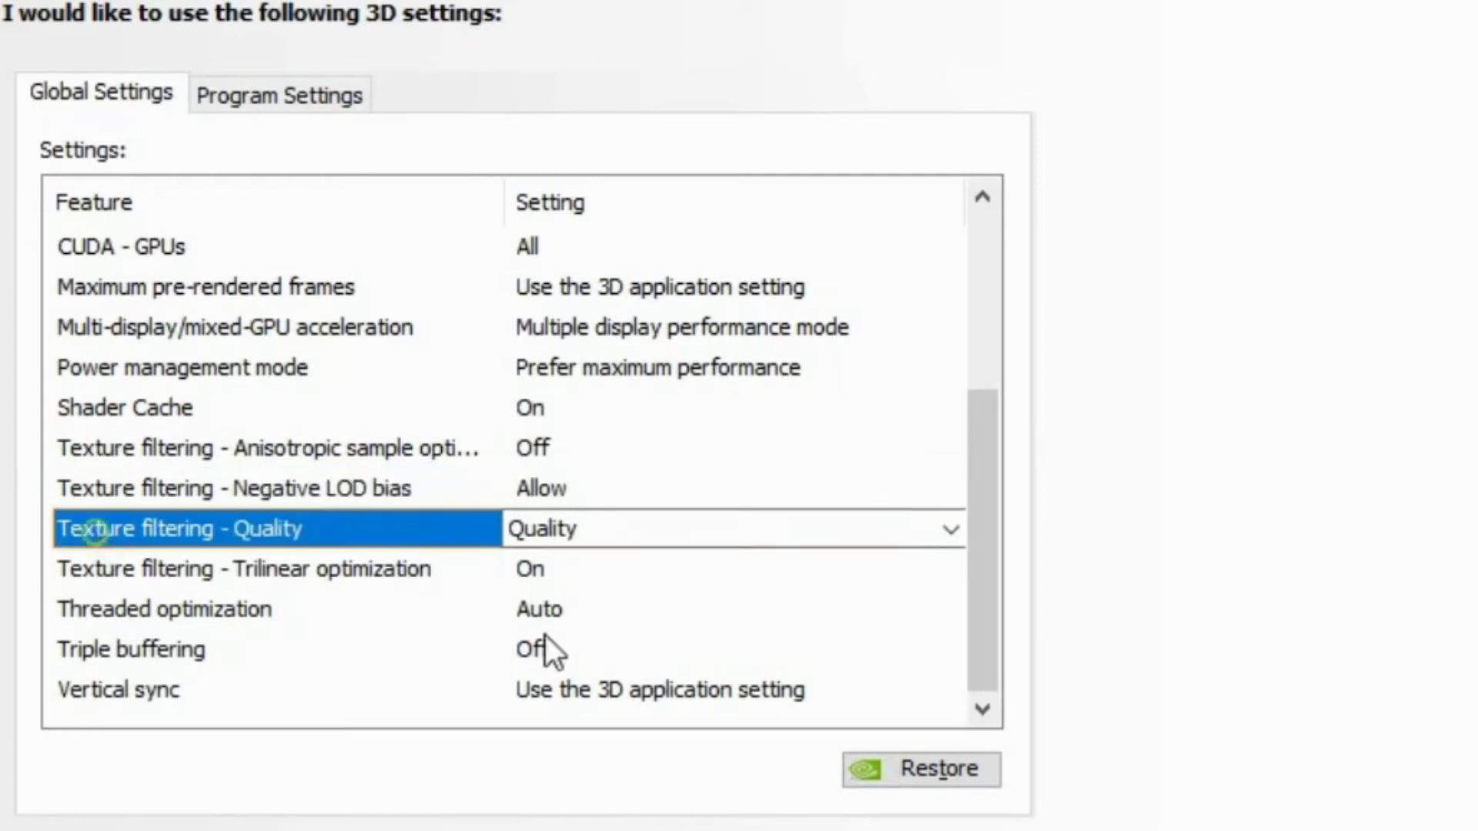
left_click(747, 534)
left_click(601, 669)
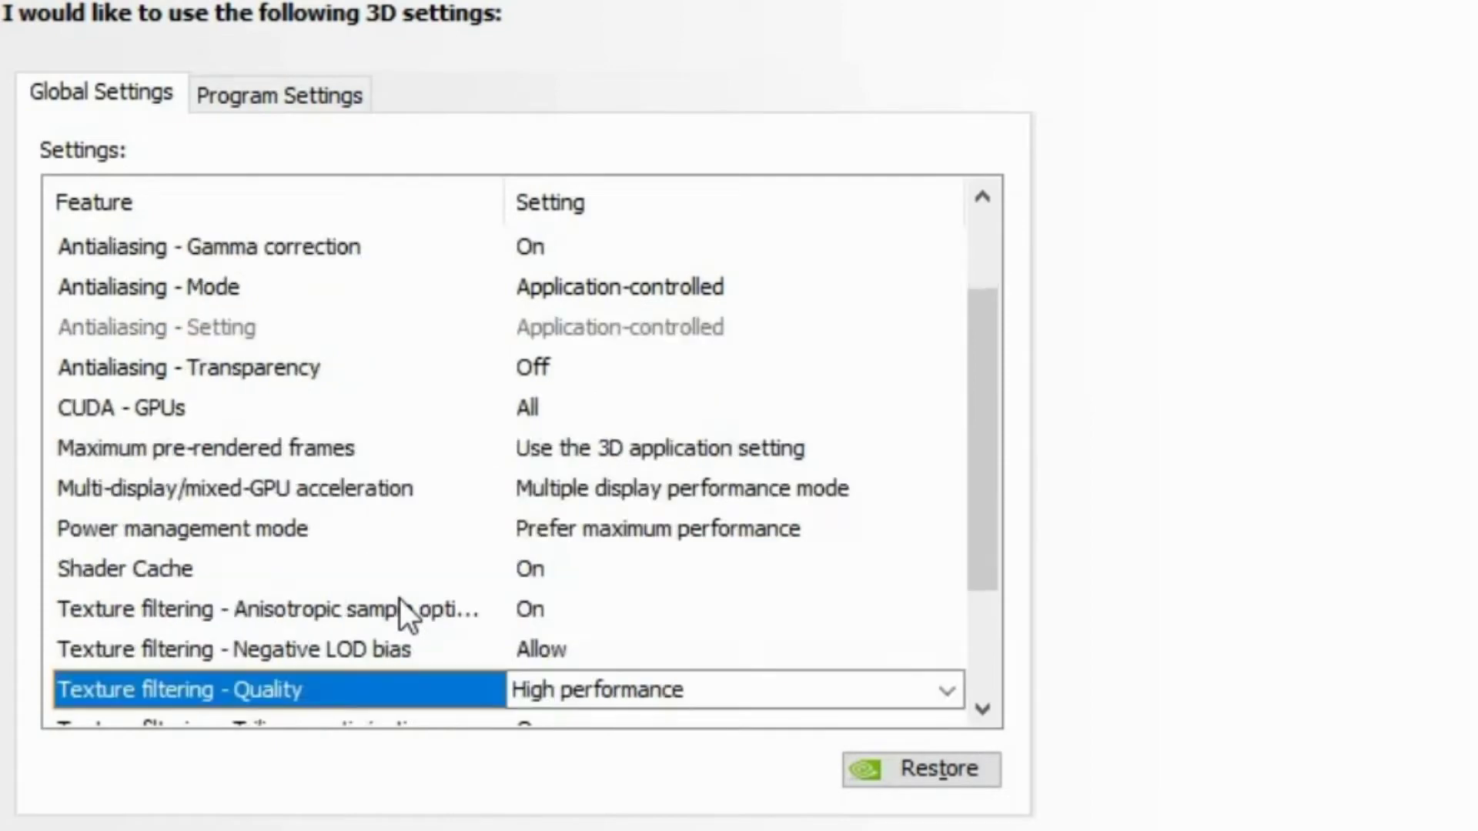
- Set the texture filtering Trilinear optimization to On
left_click(260, 614)
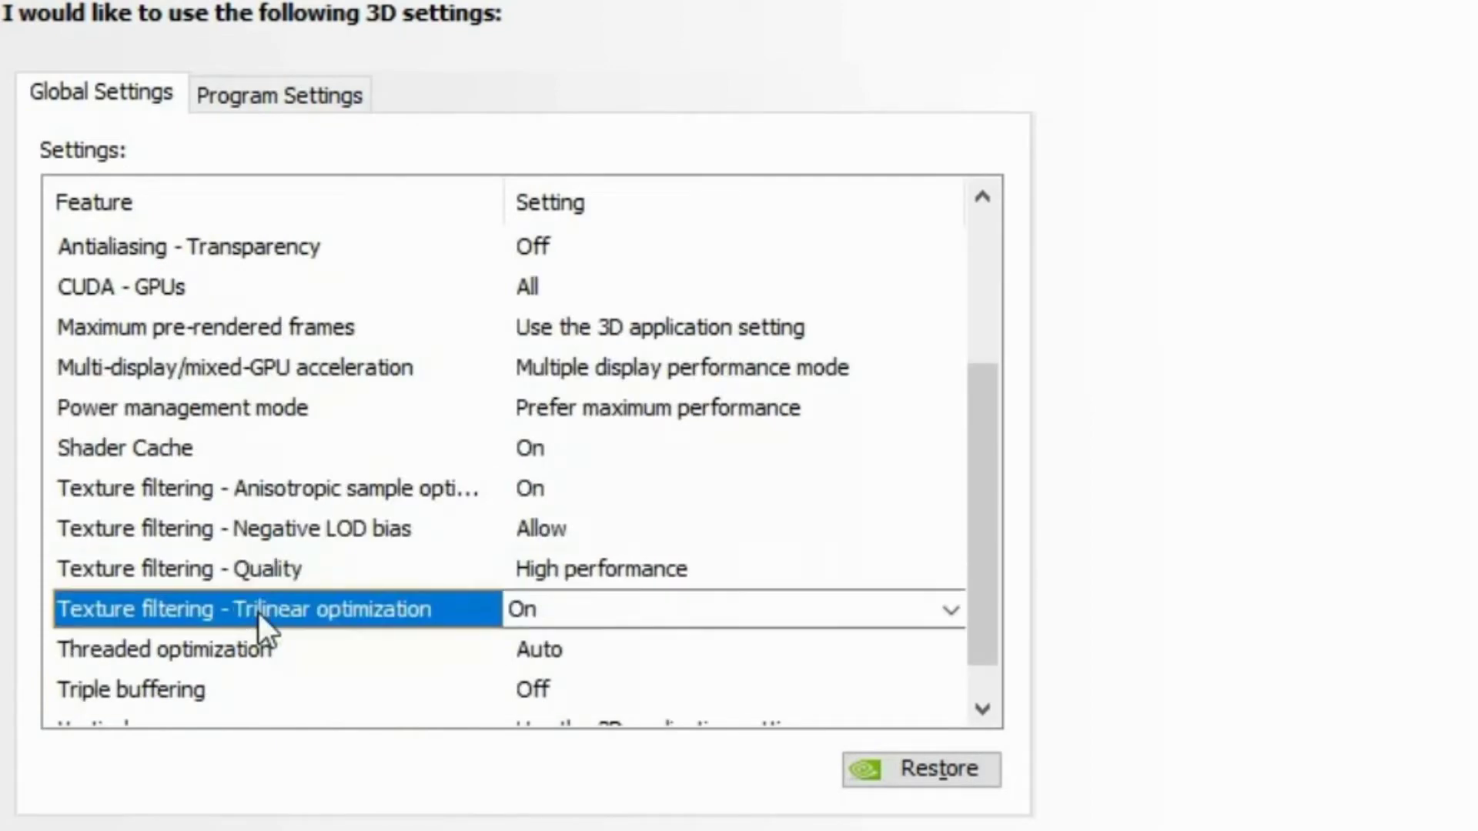
left_click(758, 621)
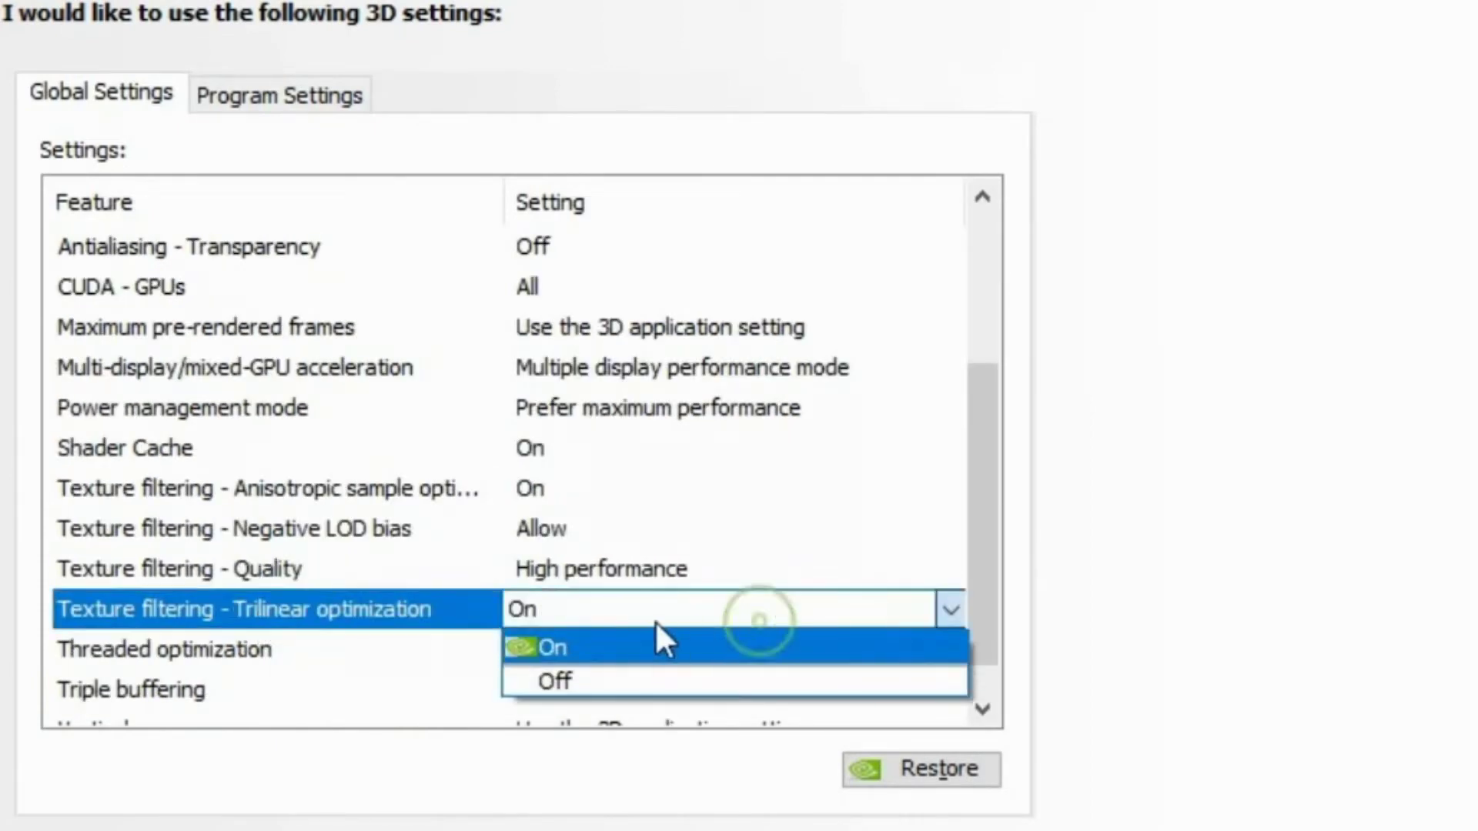
left_click(610, 643)
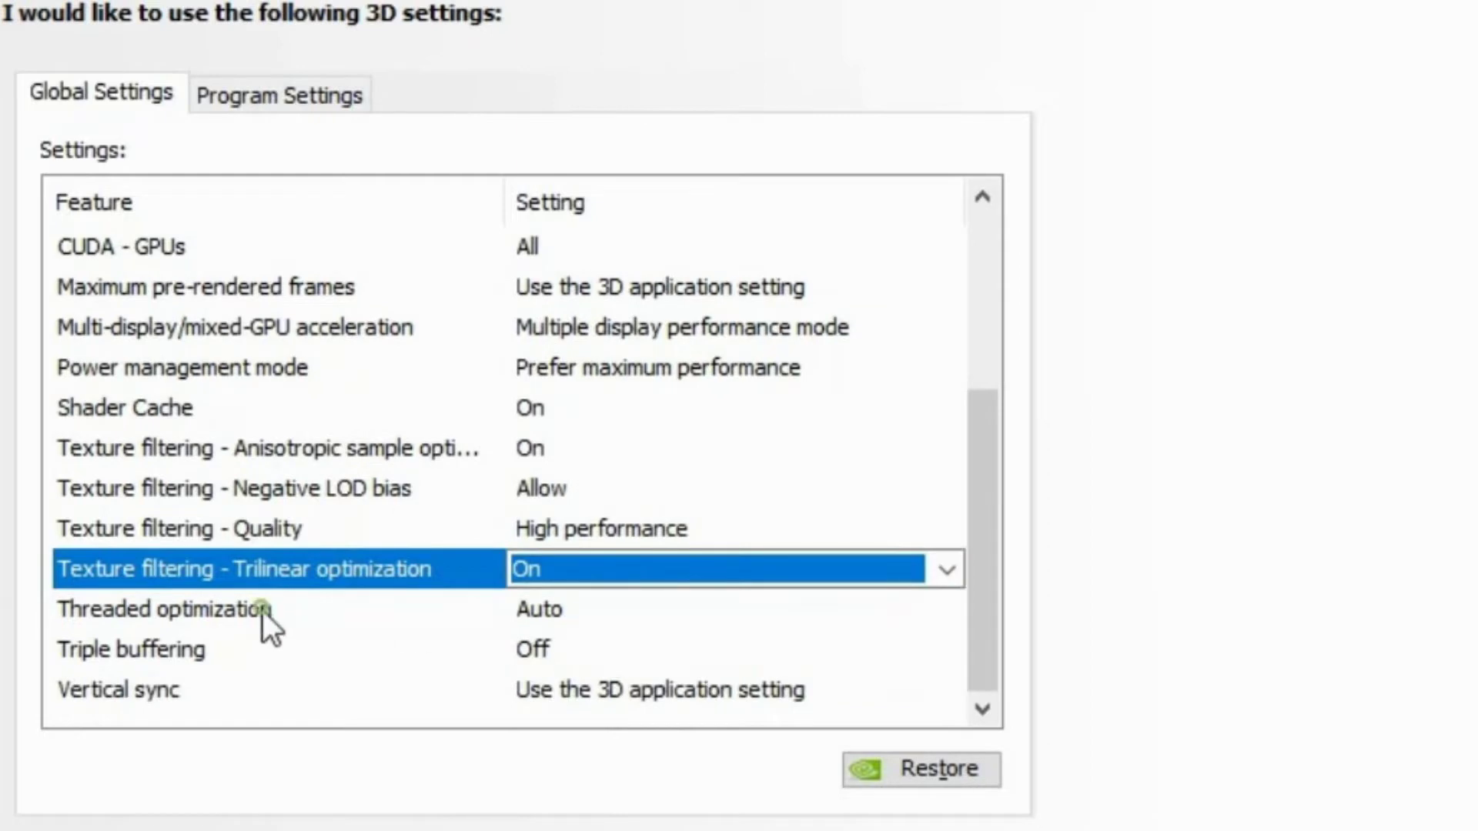
- Set Threaded optimization to Auto and Triple buffering to Off in the global 3D settings
left_click(262, 612)
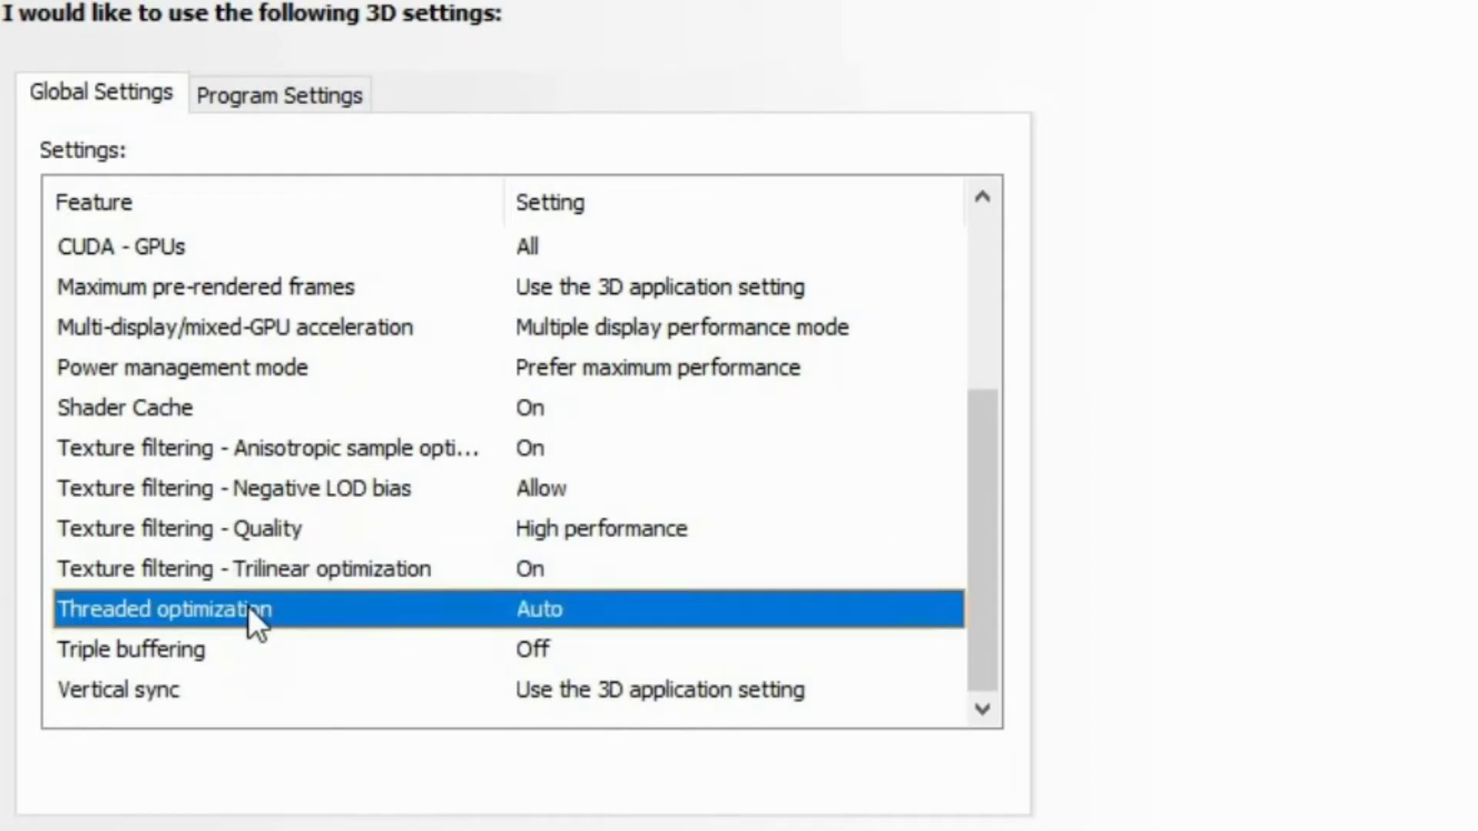
left_click(631, 598)
left_click(598, 653)
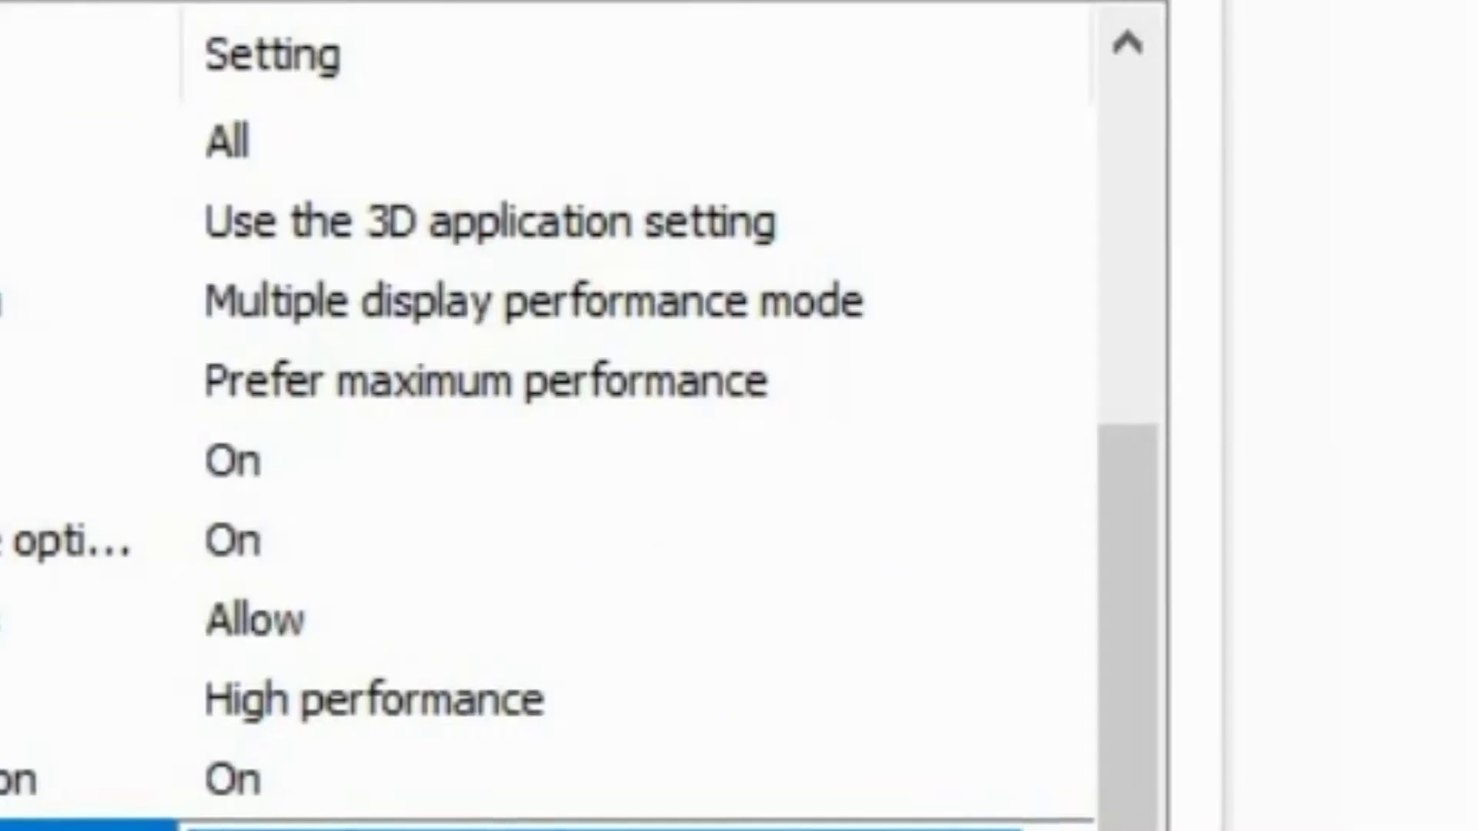
left_click(369, 828)
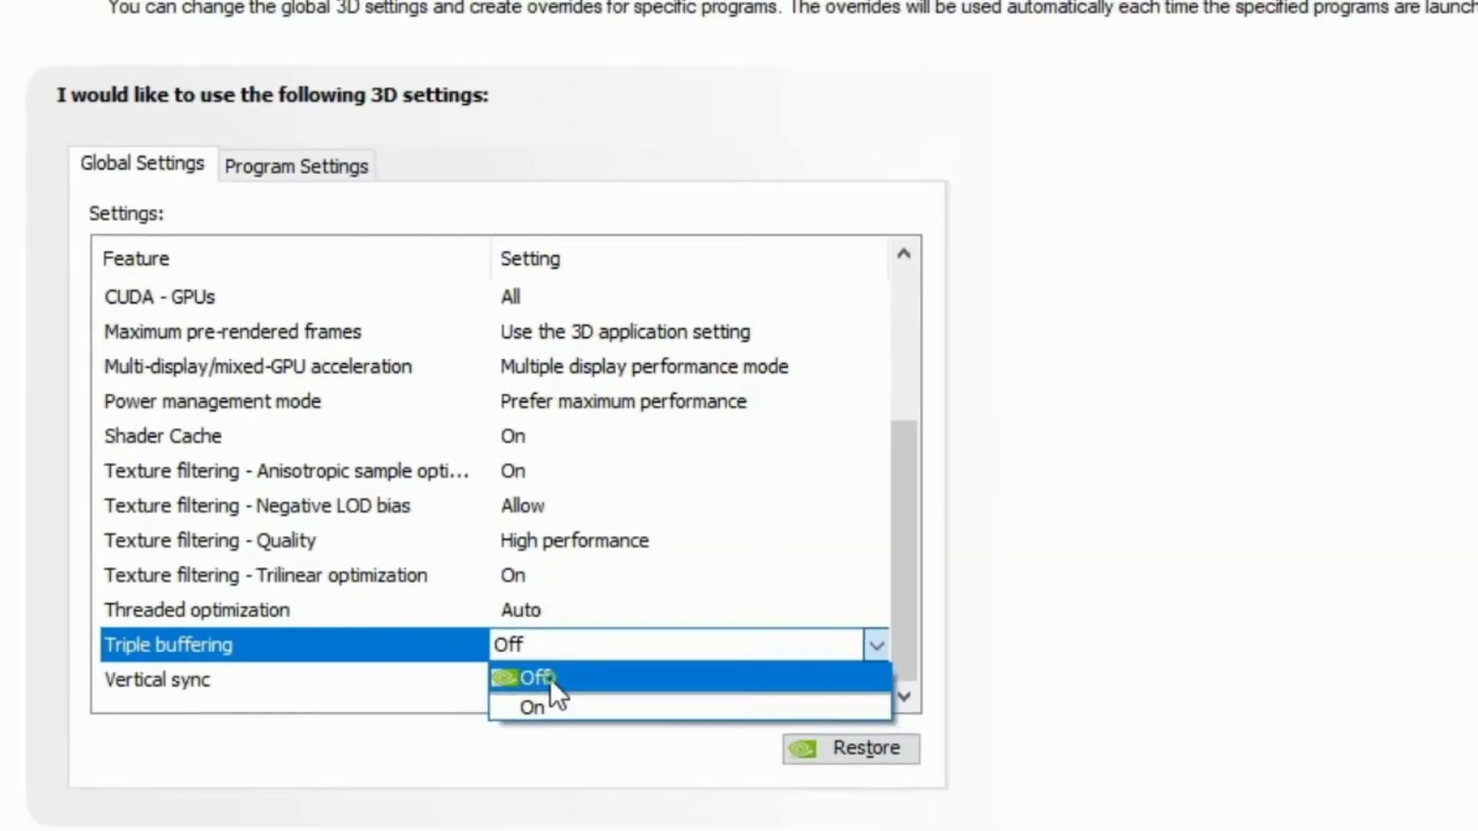
left_click(553, 602)
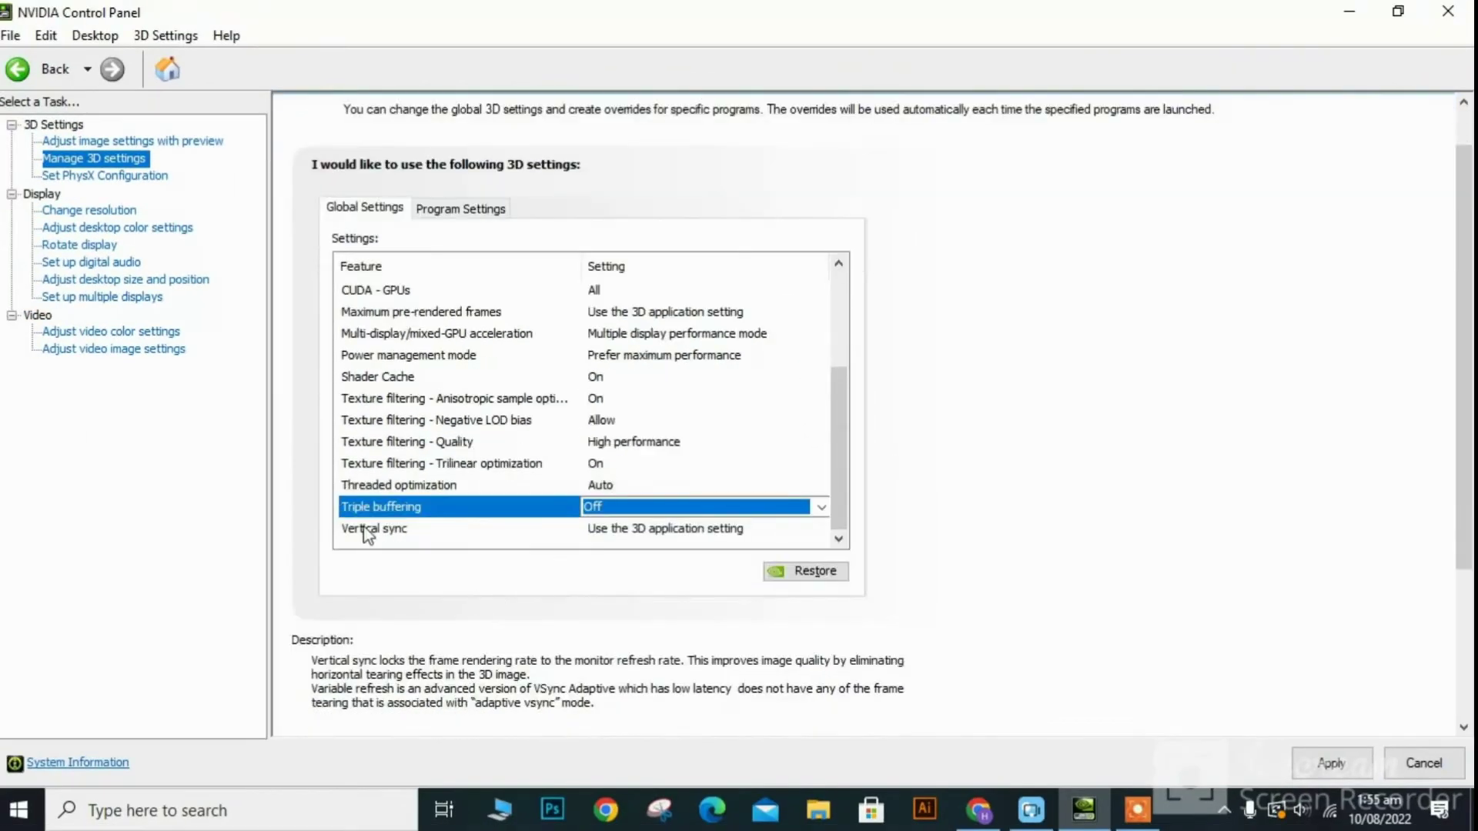
- Set Vertical sync to Use the 3D application setting and apply the global 3D settings
left_click(362, 529)
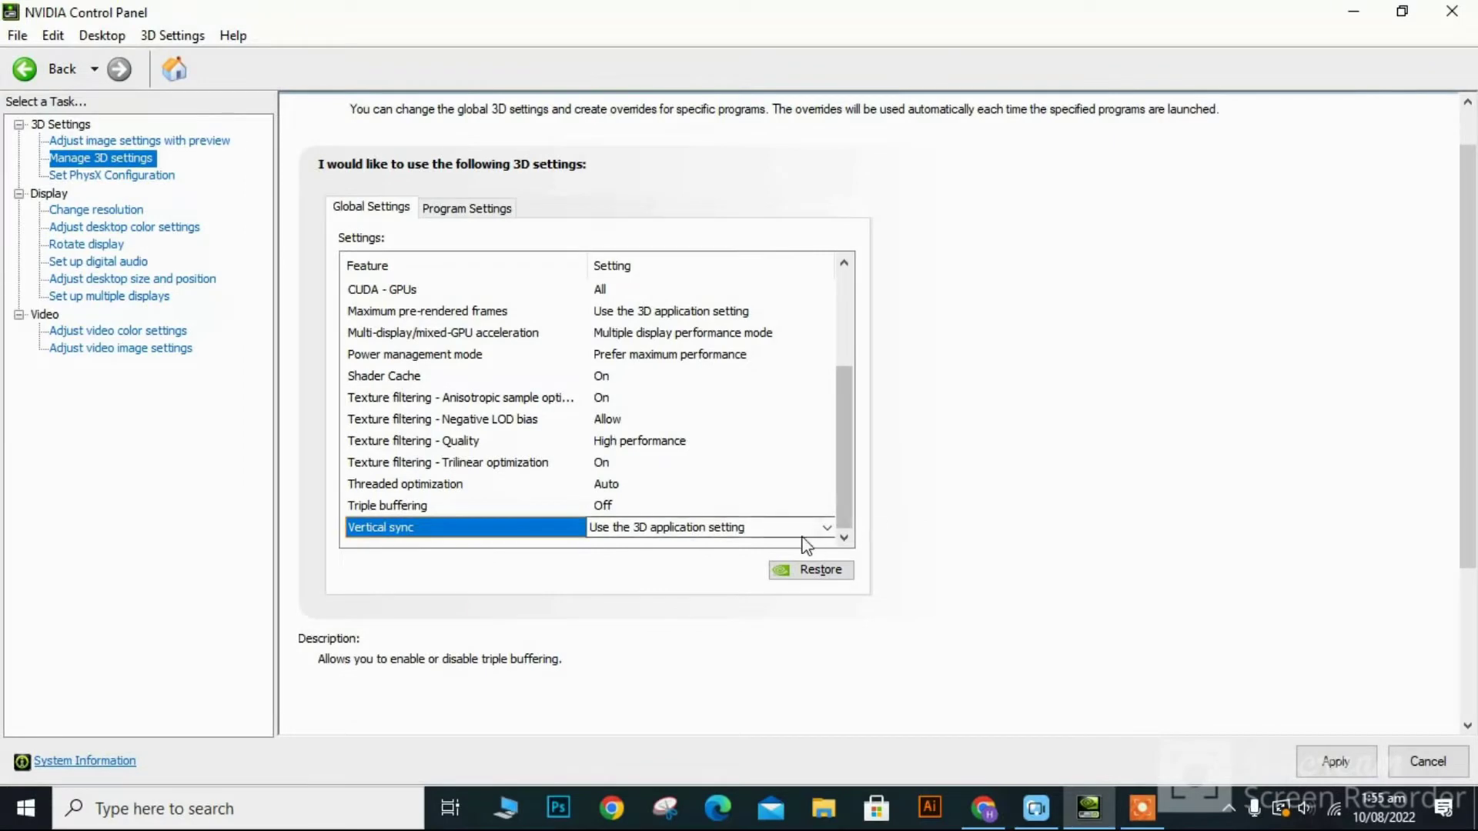
left_click(802, 531)
left_click(751, 551)
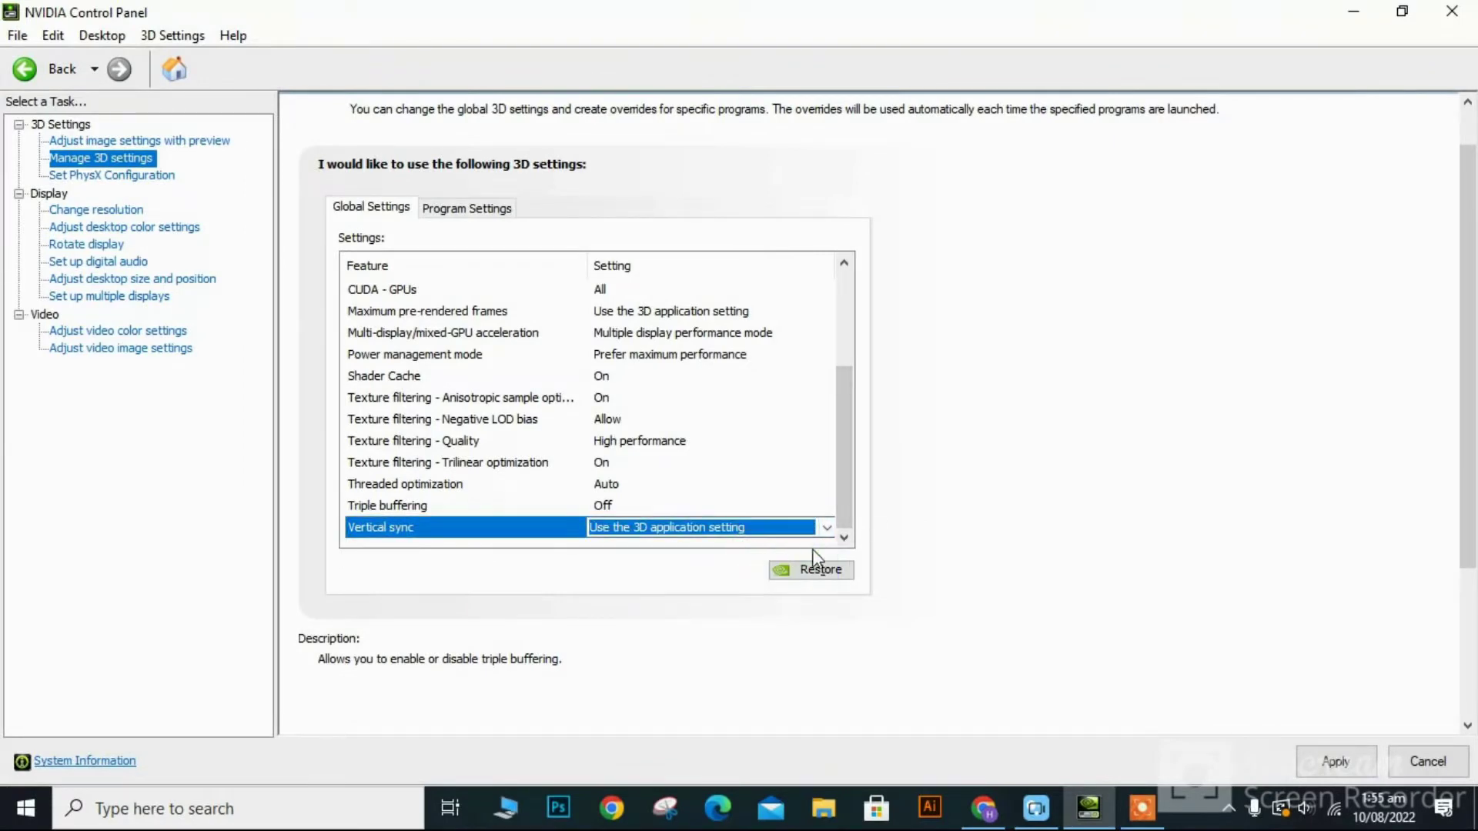
left_click(1333, 764)
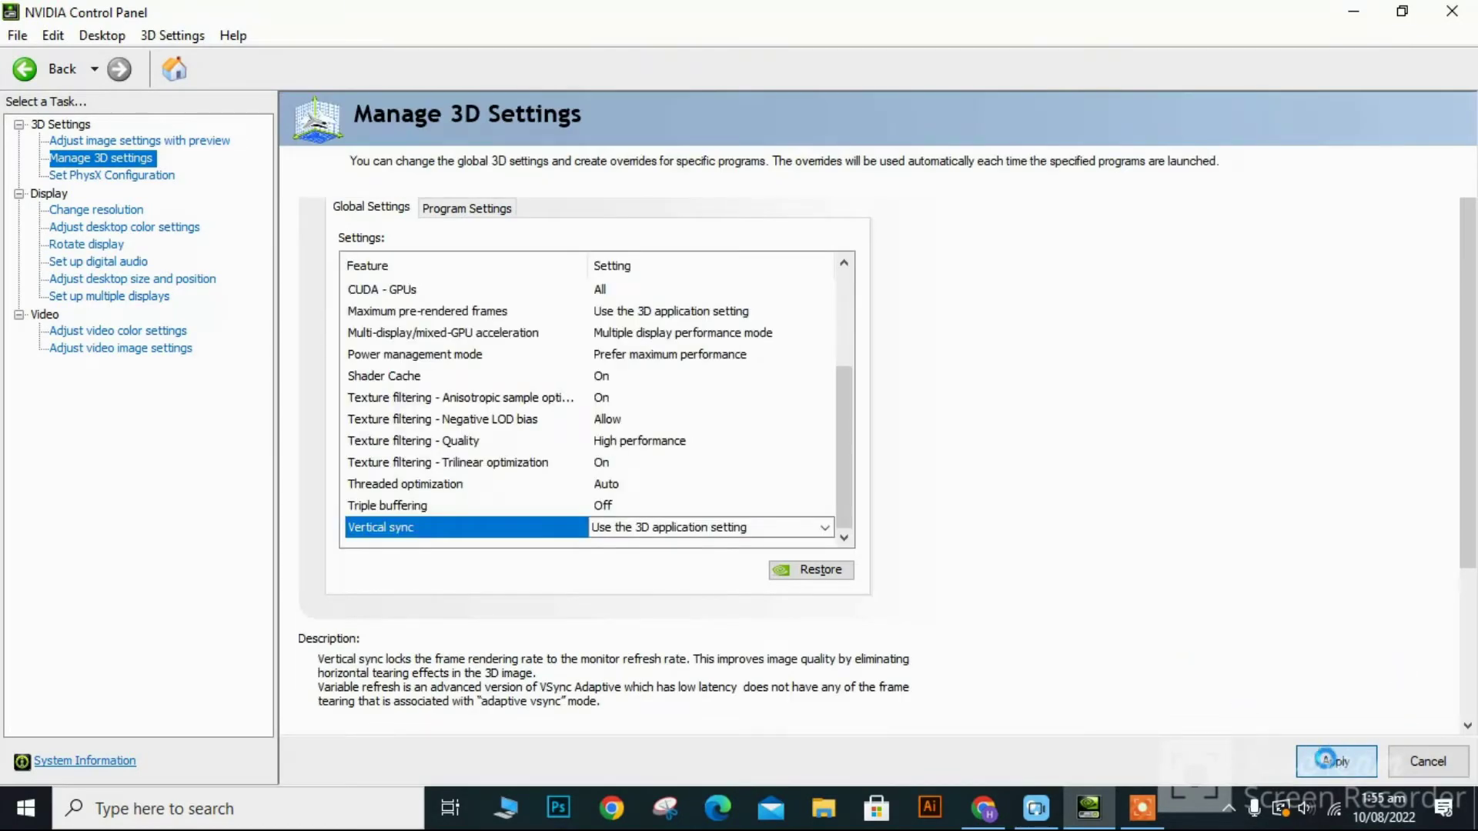
- Set the PhysX processor to NVS 3100M, apply the change and close the NVIDIA Control Panel
left_click(112, 175)
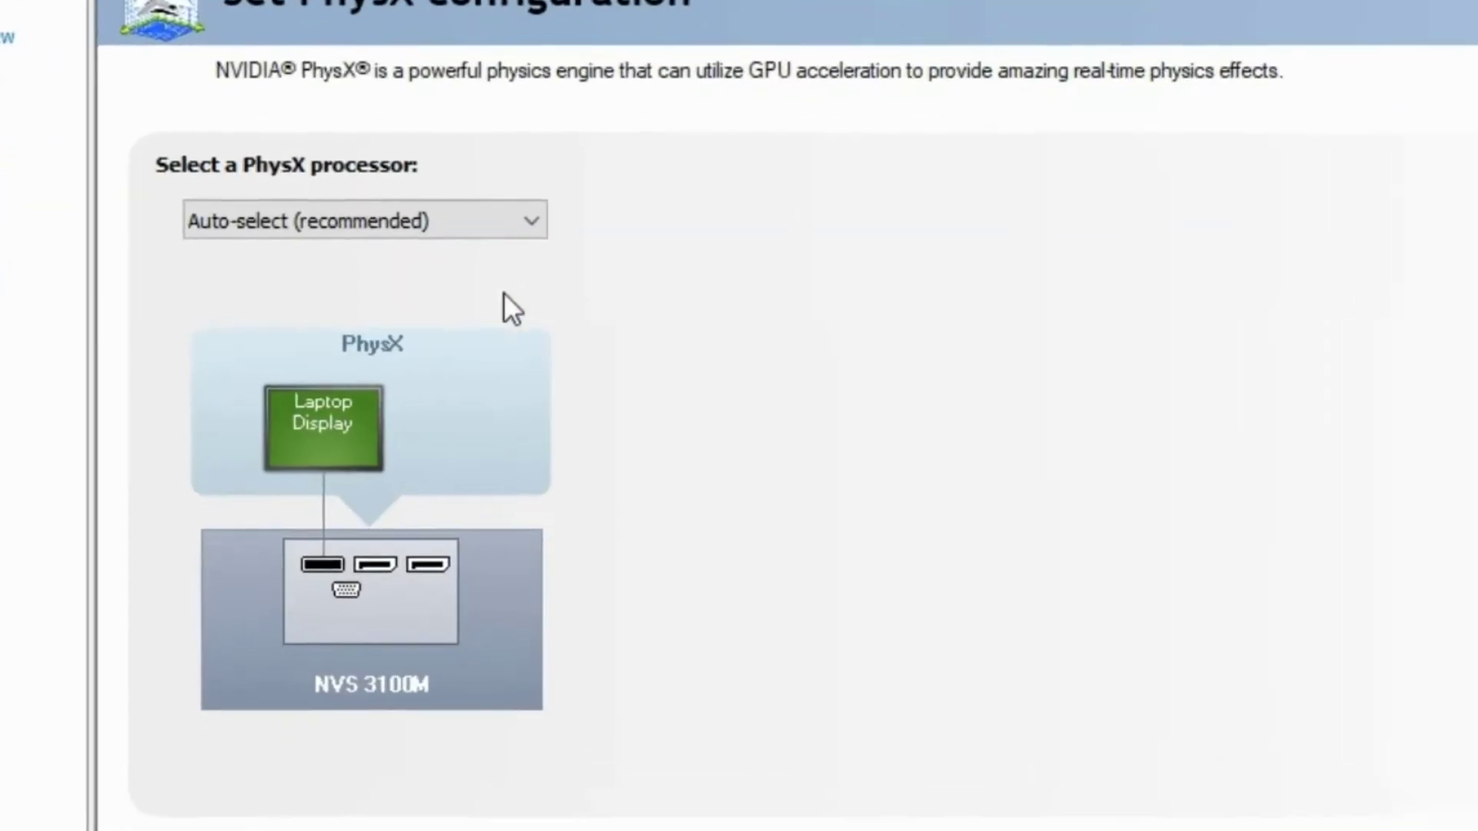
left_click(454, 222)
left_click(328, 283)
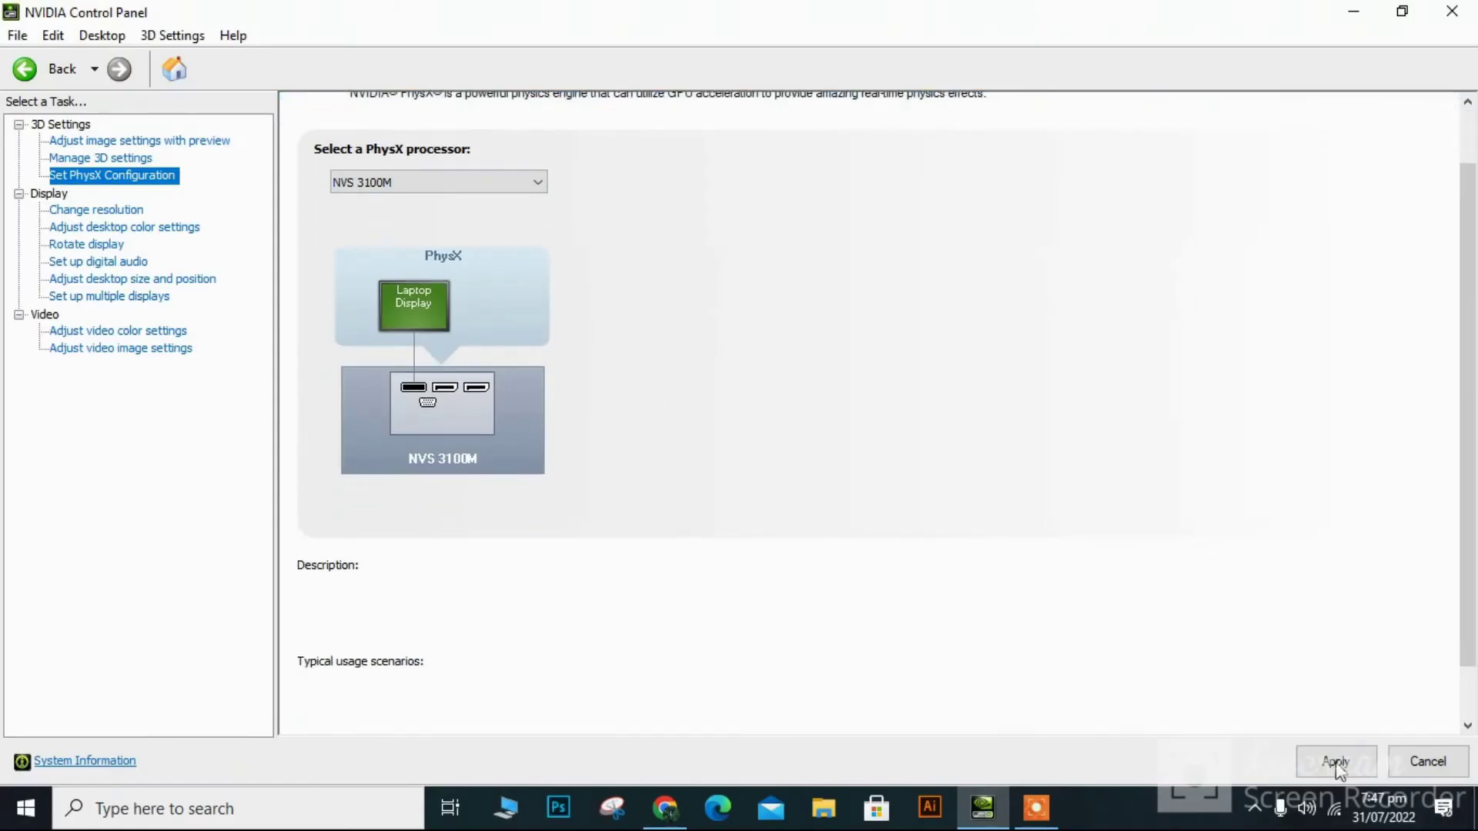
left_click(1335, 762)
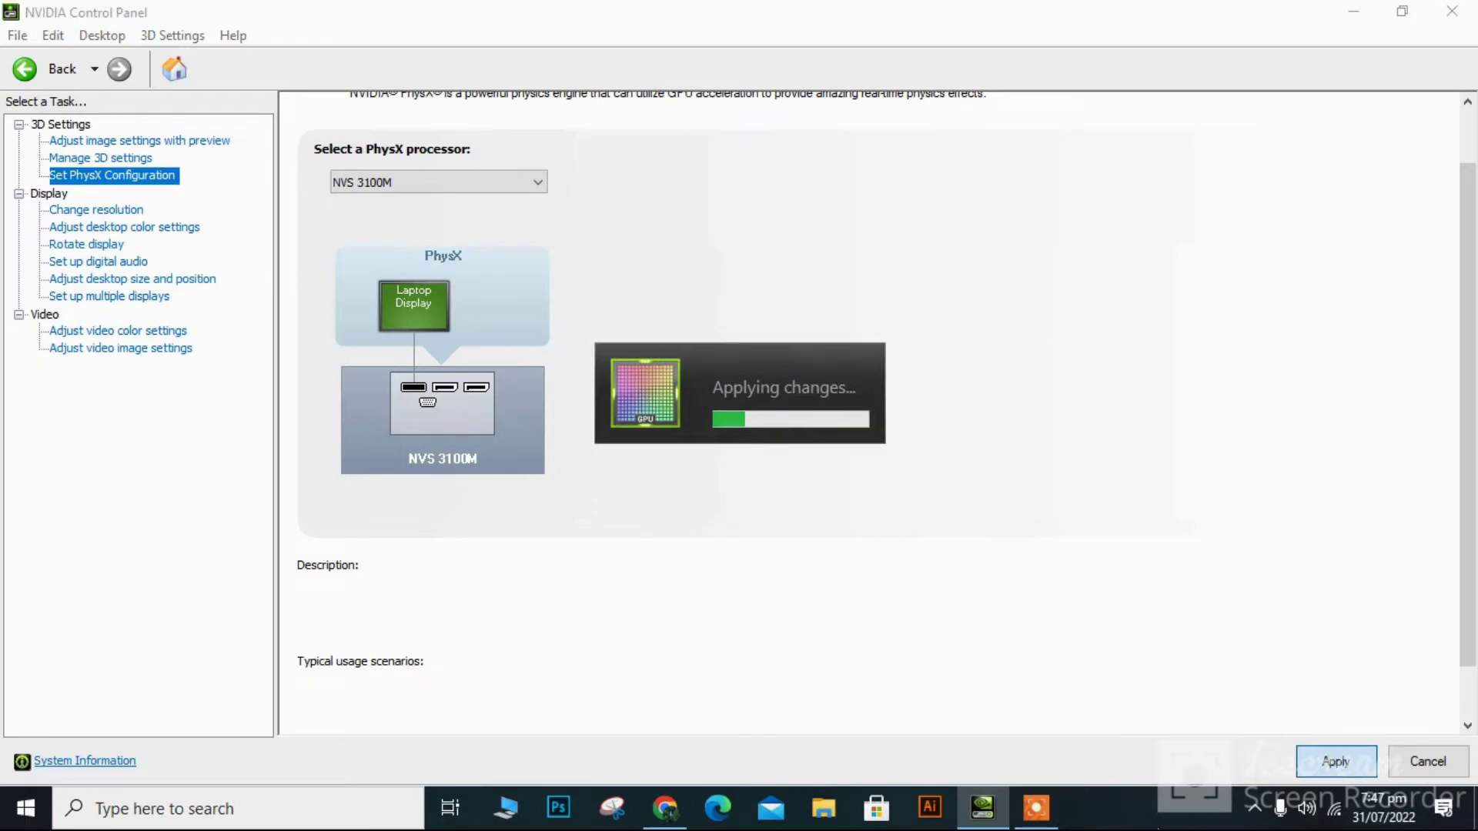
left_click(1456, 13)
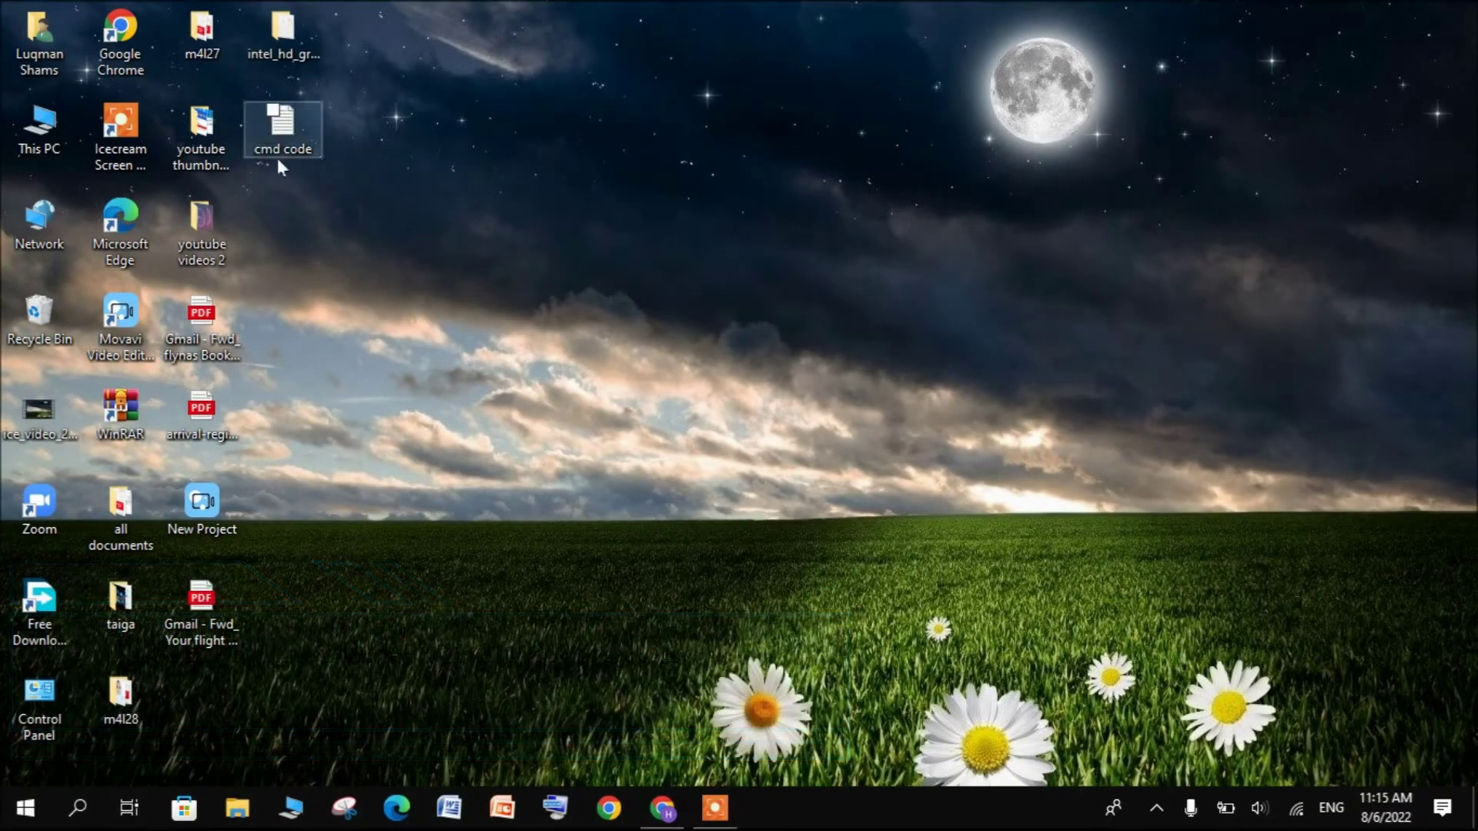
- Copy the powercfg -duplicatescheme command from the desktop file "cmd code" and minimize the file
double_click(270, 133)
left_click_drag(697, 218, 137, 219)
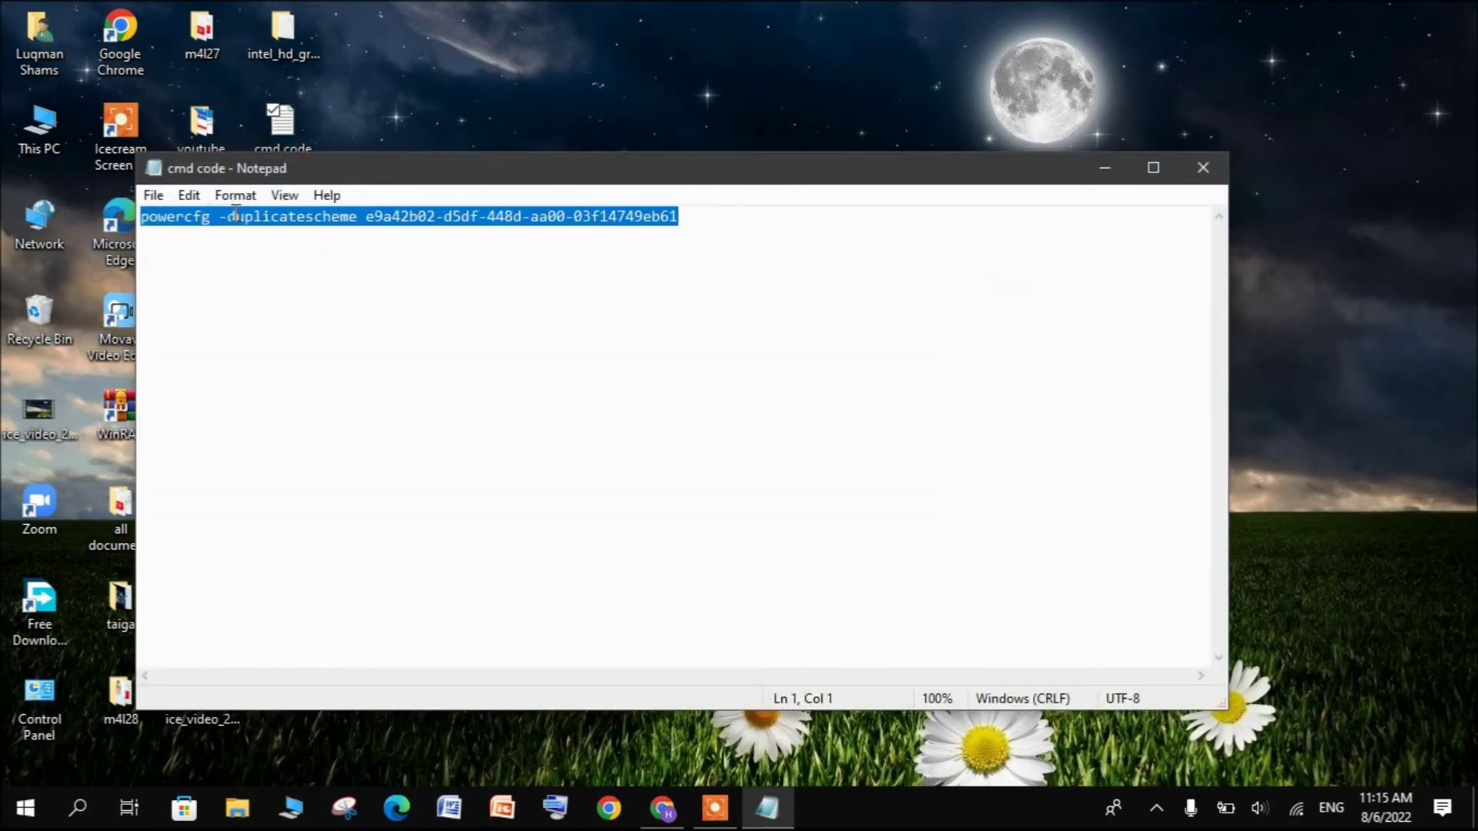
right_click(235, 213)
left_click(171, 282)
left_click(1104, 169)
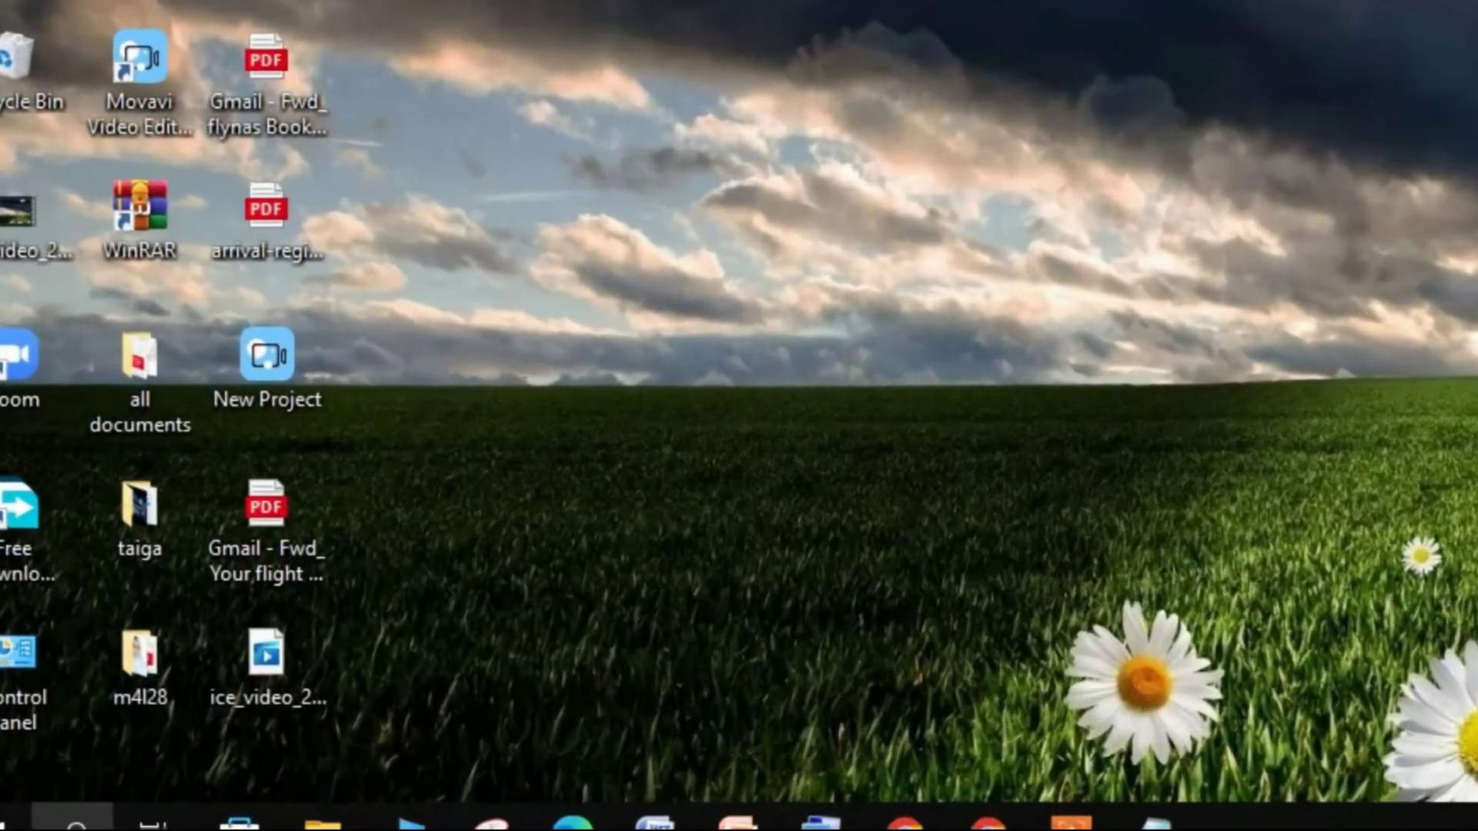
- Search for cmd and open Command Prompt as administrator, keeping a single prompt window
left_click(77, 808)
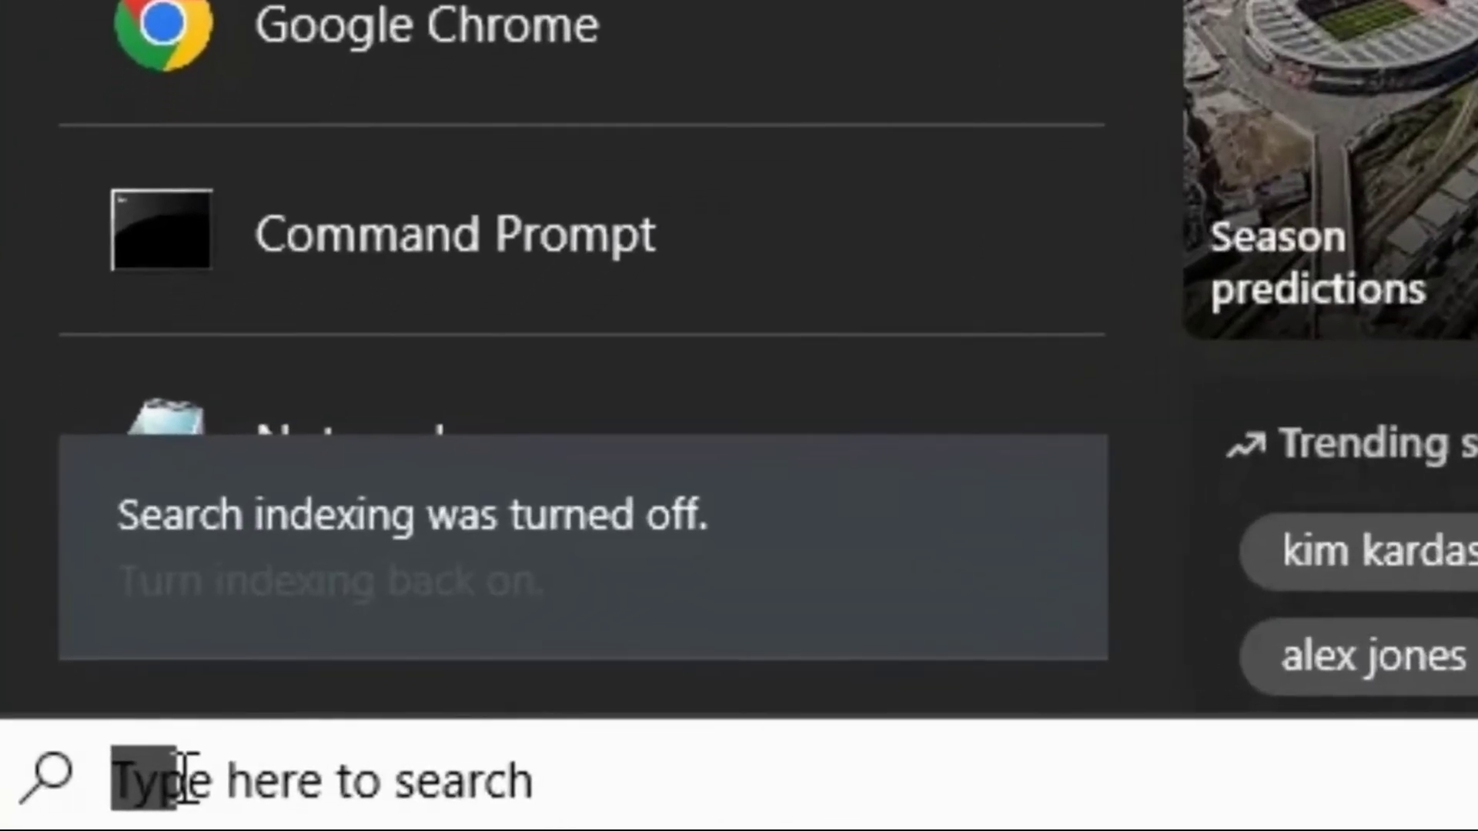
type("cmd")
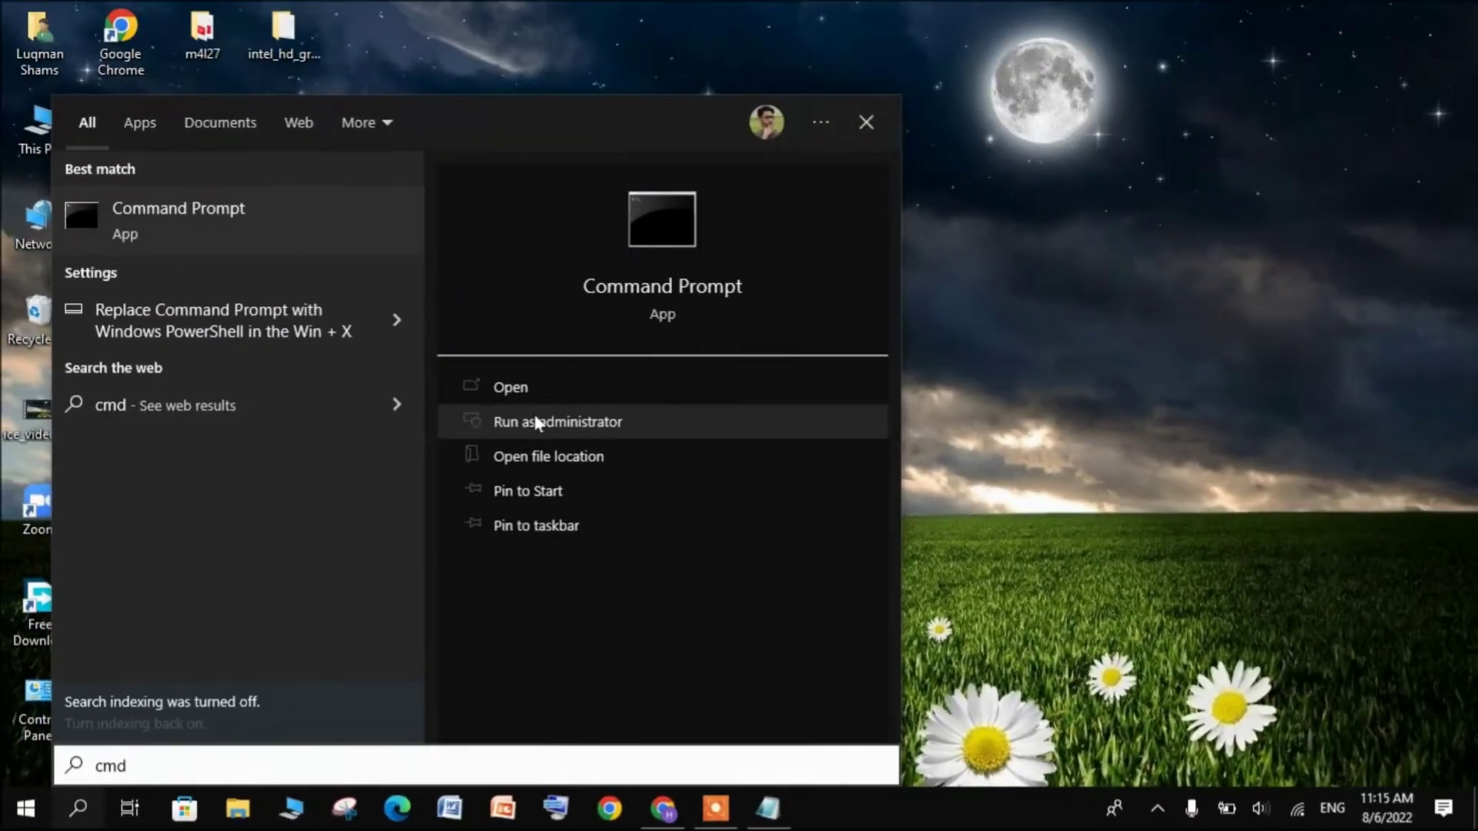
left_click(536, 423)
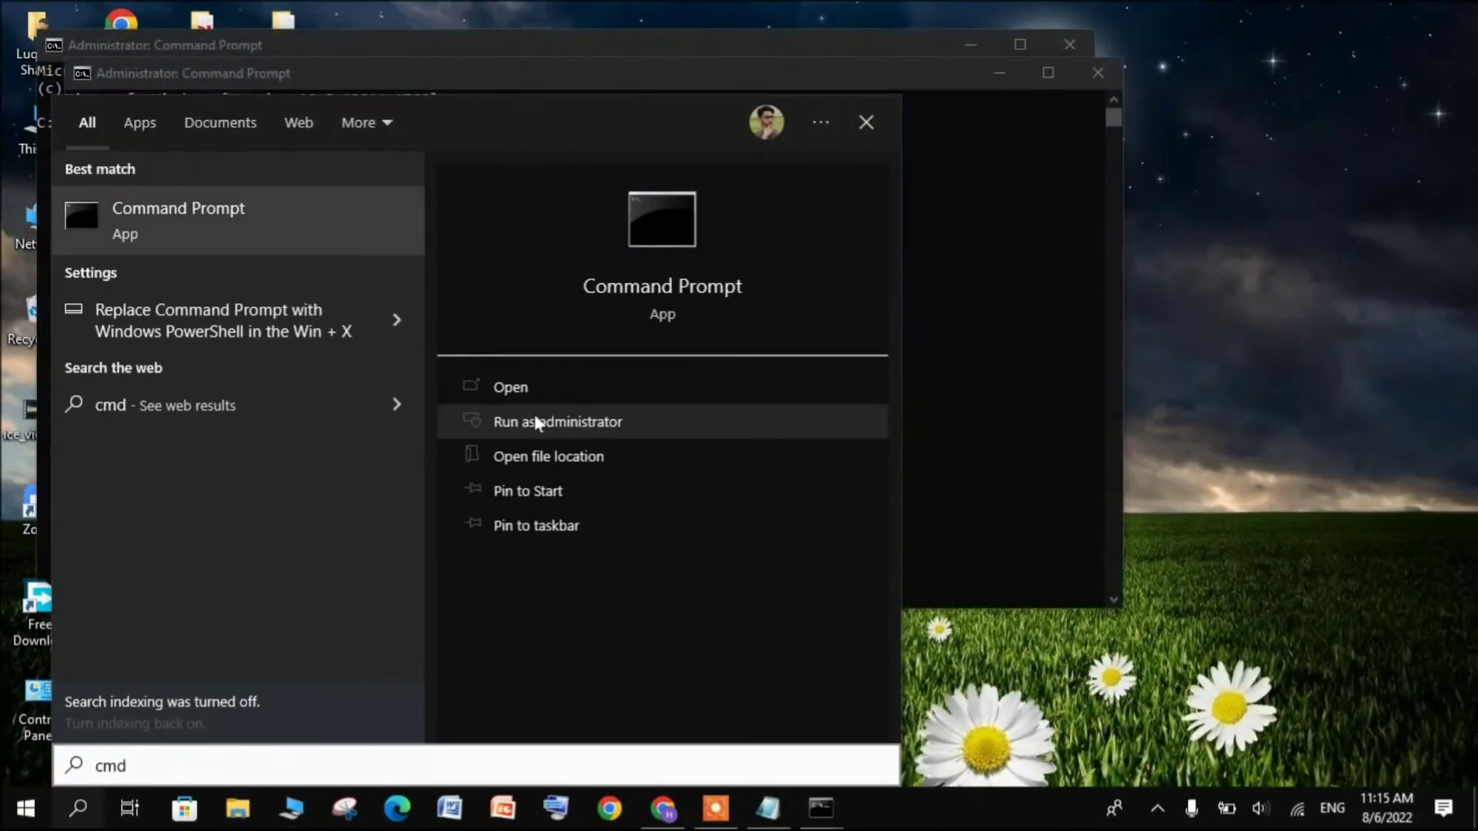
left_click(1063, 216)
left_click(1099, 85)
left_click(456, 139)
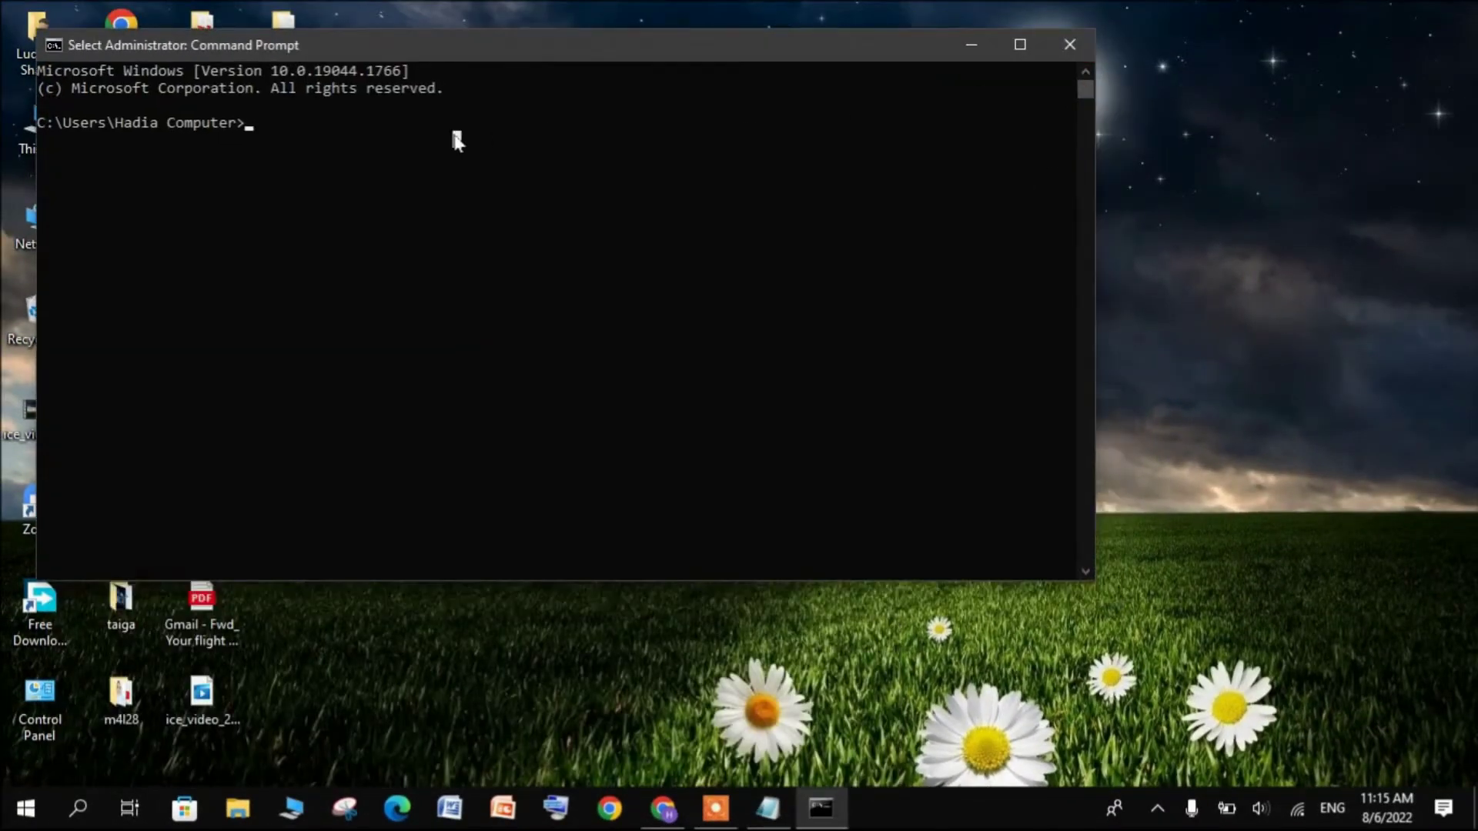
- Run powercfg -duplicatescheme e9a42b02-d5df-448d-aa00-03f14749eb61 from the copied text and close Command Prompt
right_click(455, 139)
key("Return")
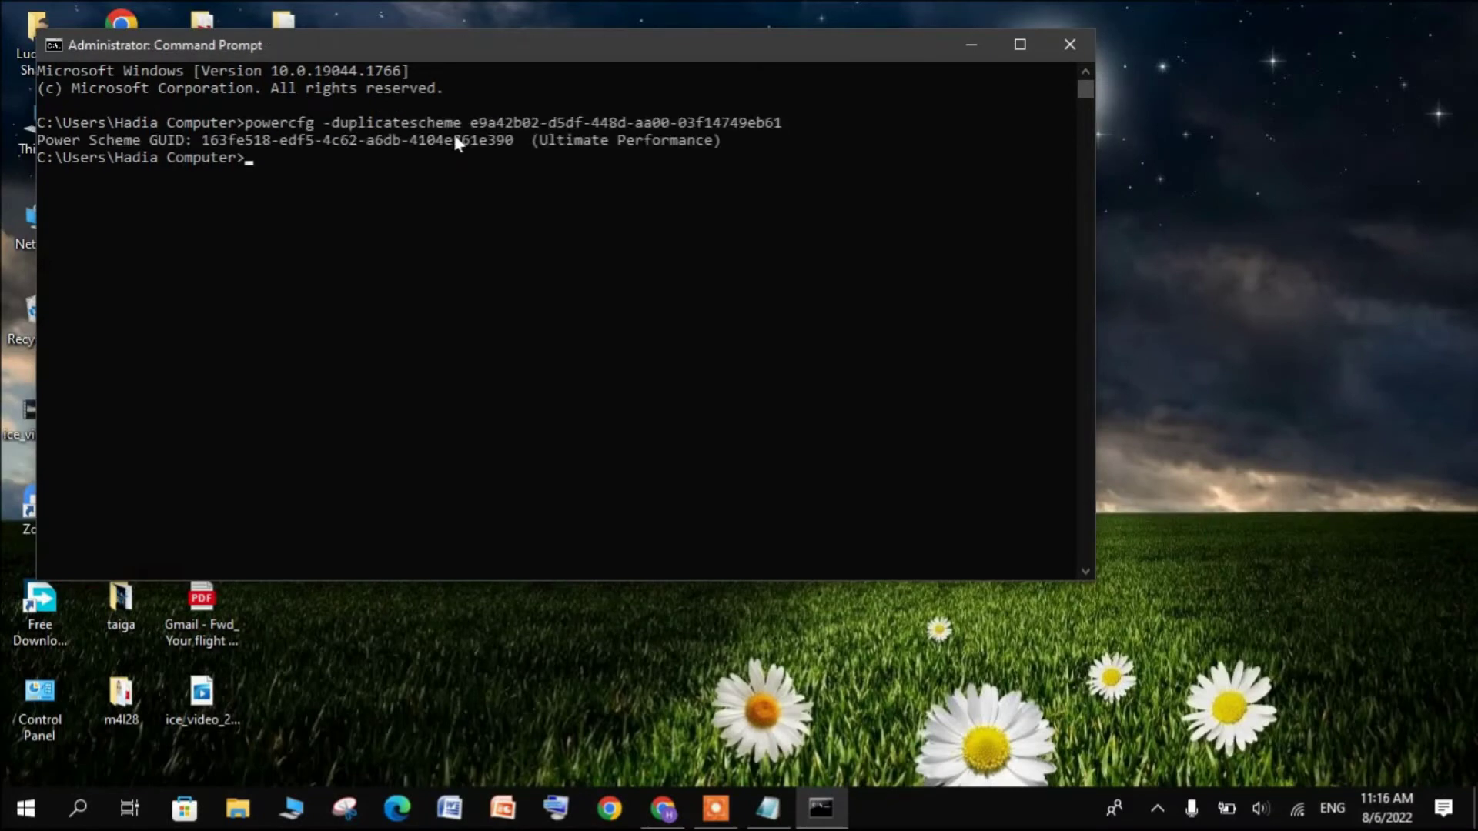
left_click(1051, 54)
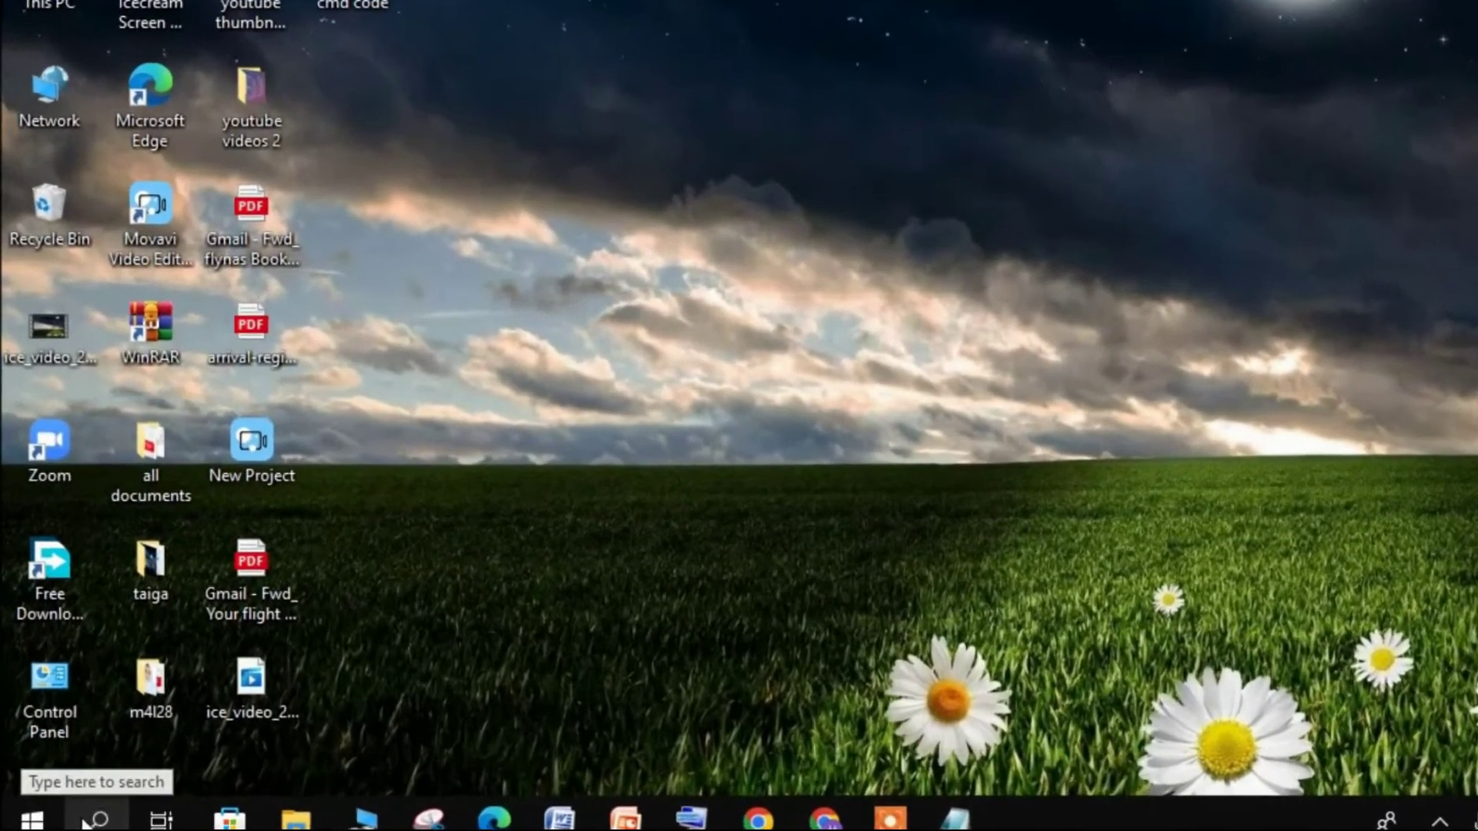
- Search Windows for power, open the power plan options, select the Ultimate Performance plan and close the window
left_click(65, 810)
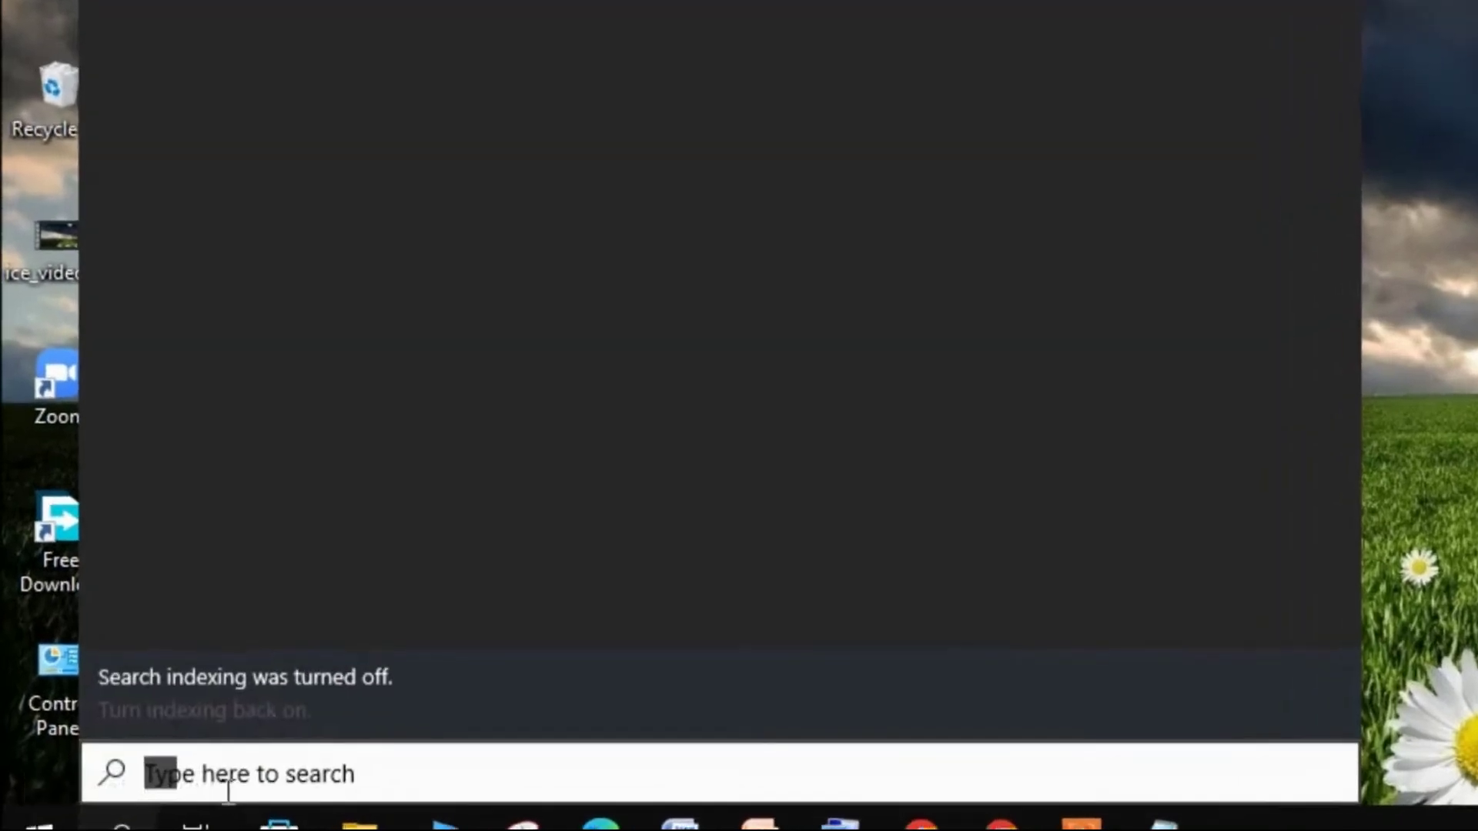
type("power")
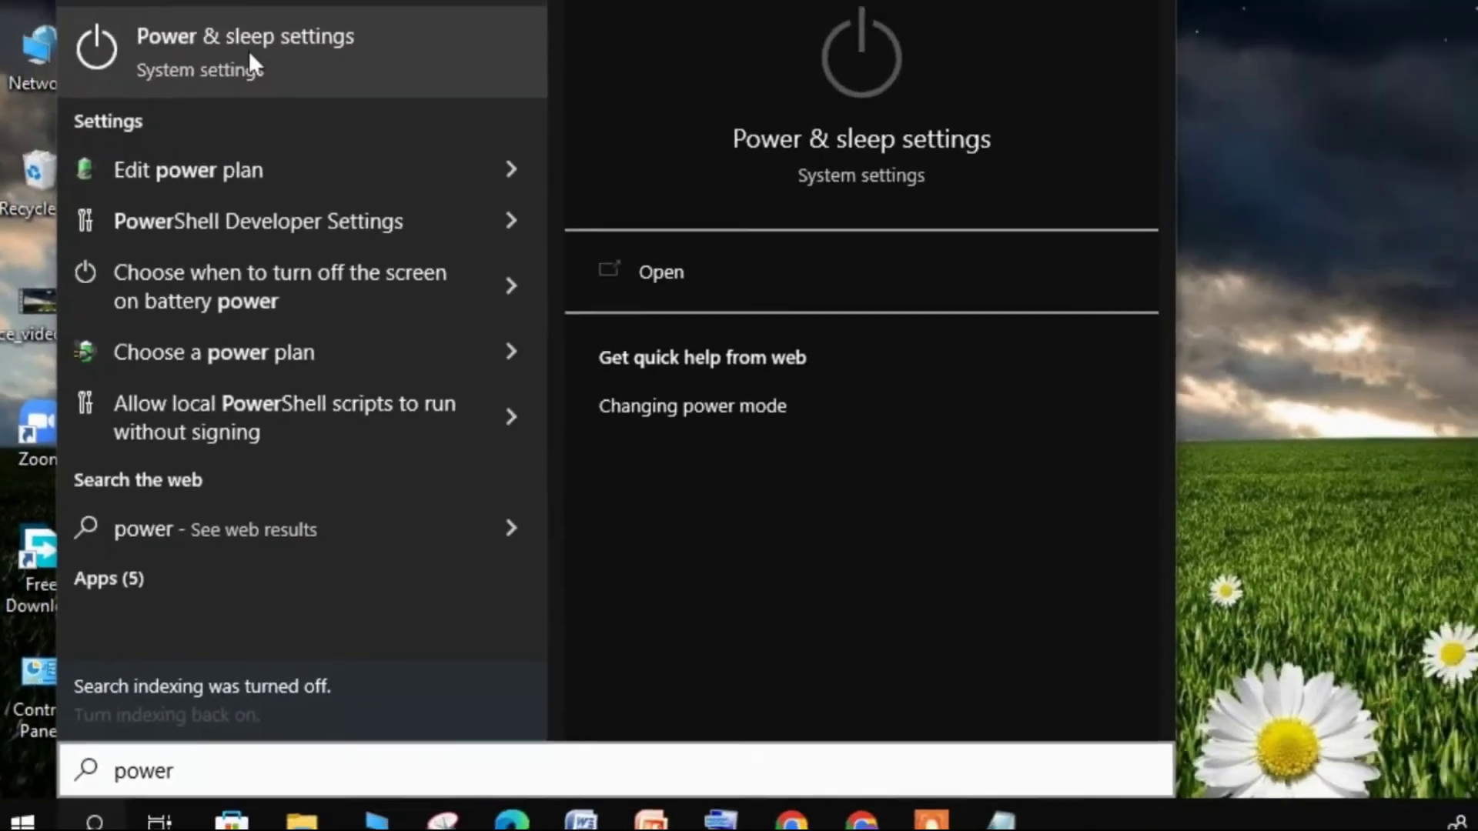
left_click(247, 59)
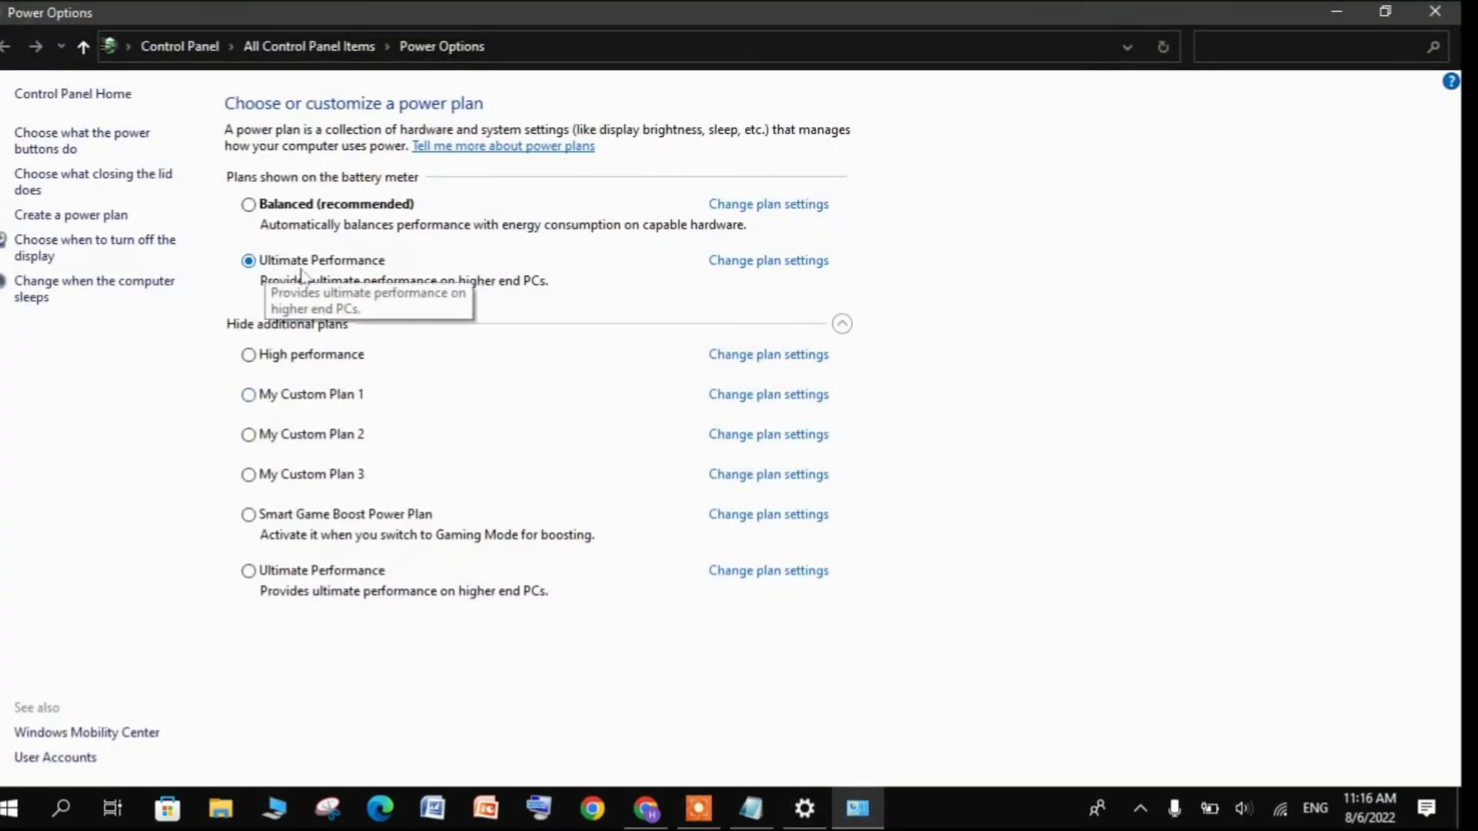
left_click(1435, 11)
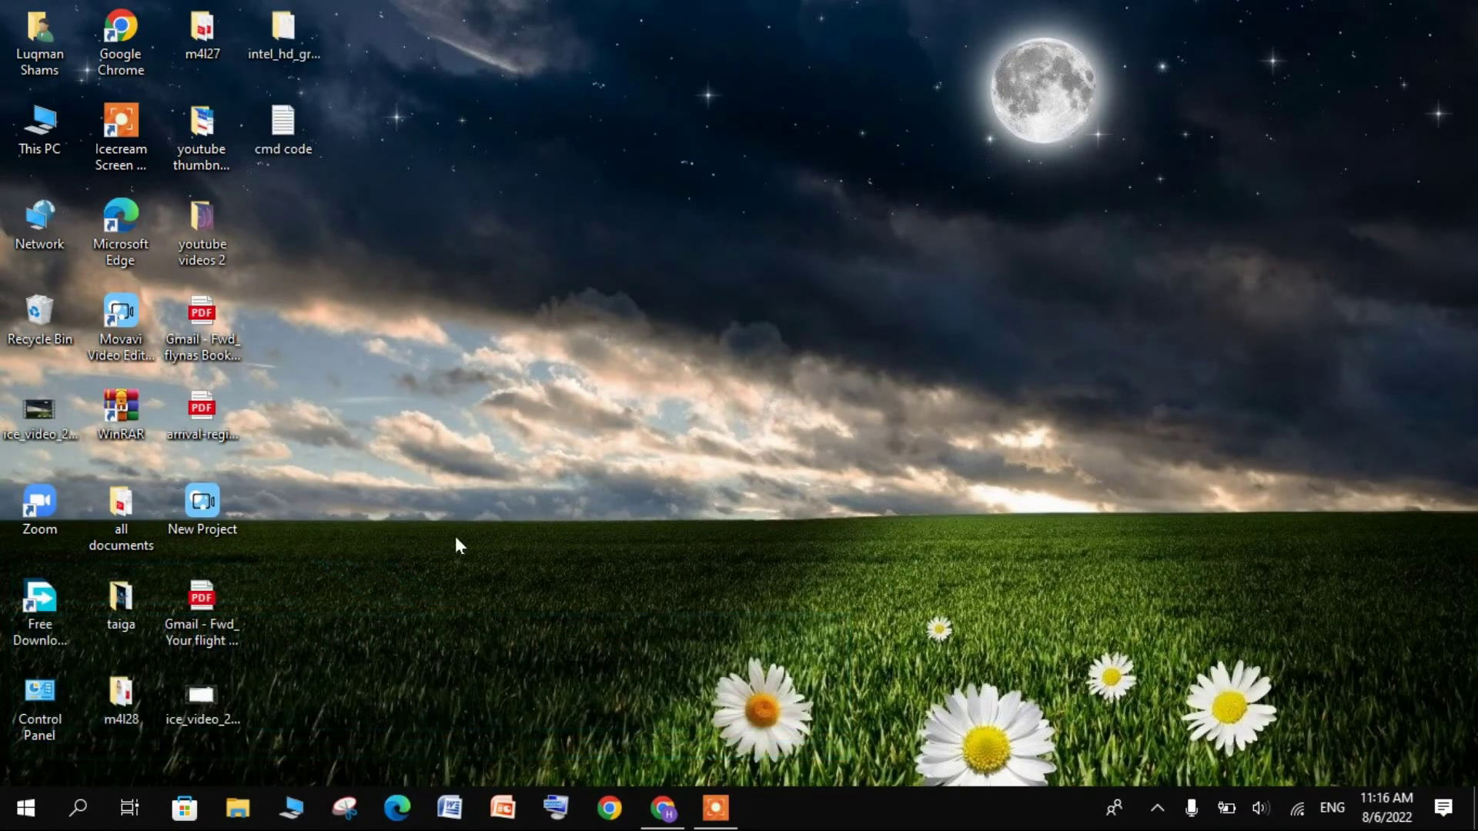
- Open Device Manager and show the properties of the Intel(R) HD Graphics 615 display adapter
left_click(79, 808)
type("dev")
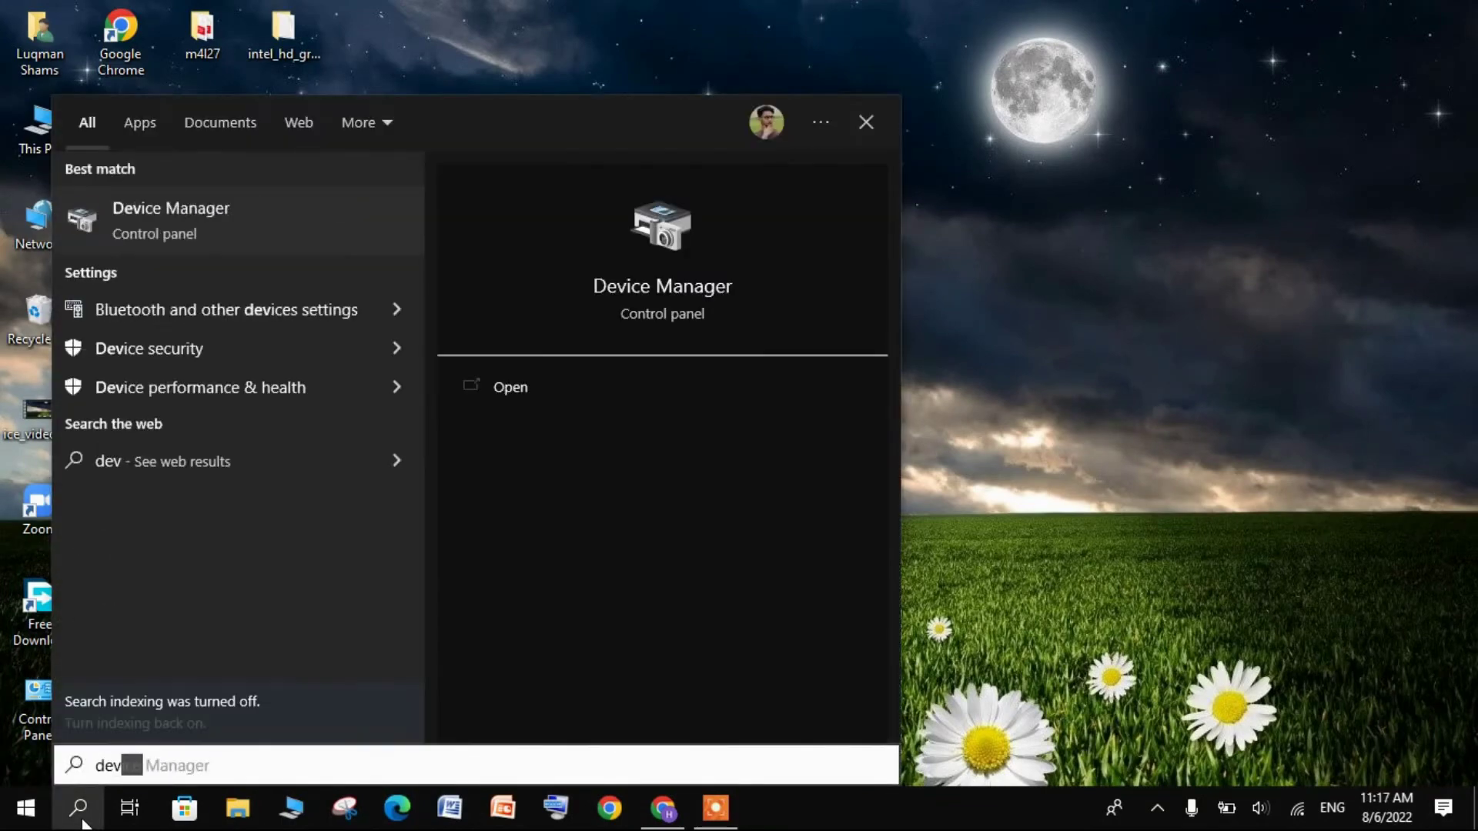
type("ice")
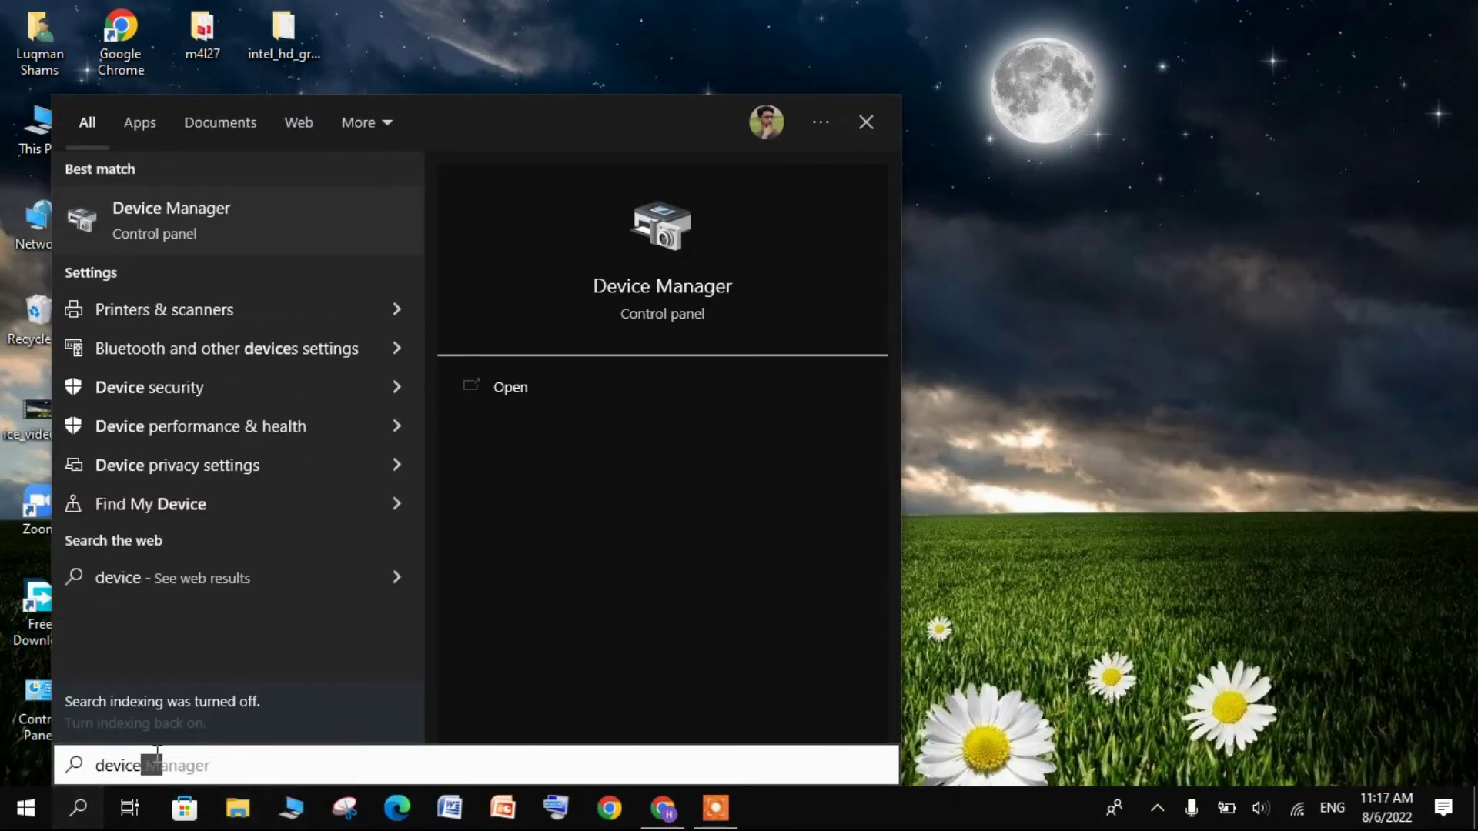
left_click(232, 229)
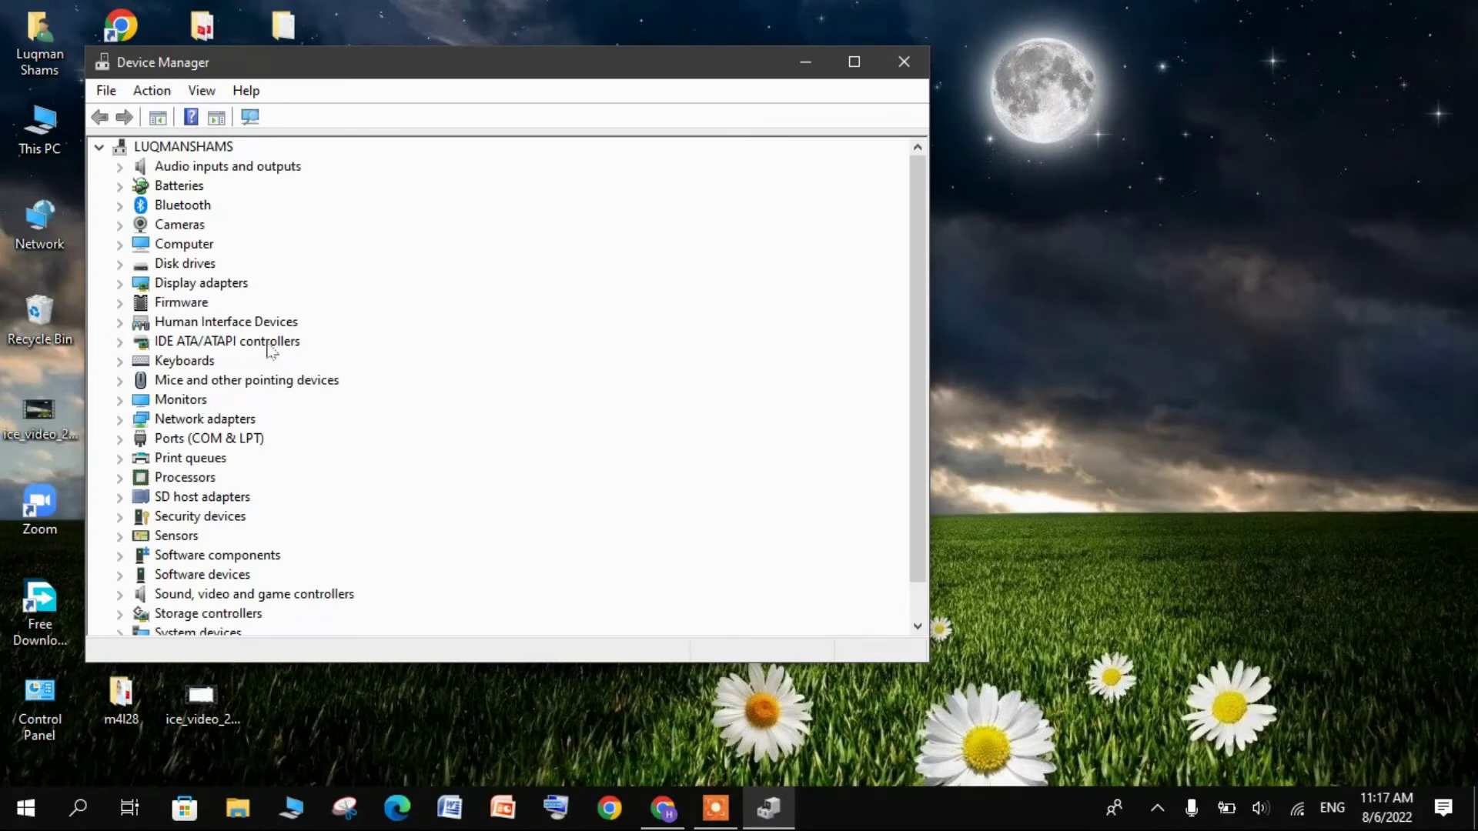
left_click(120, 284)
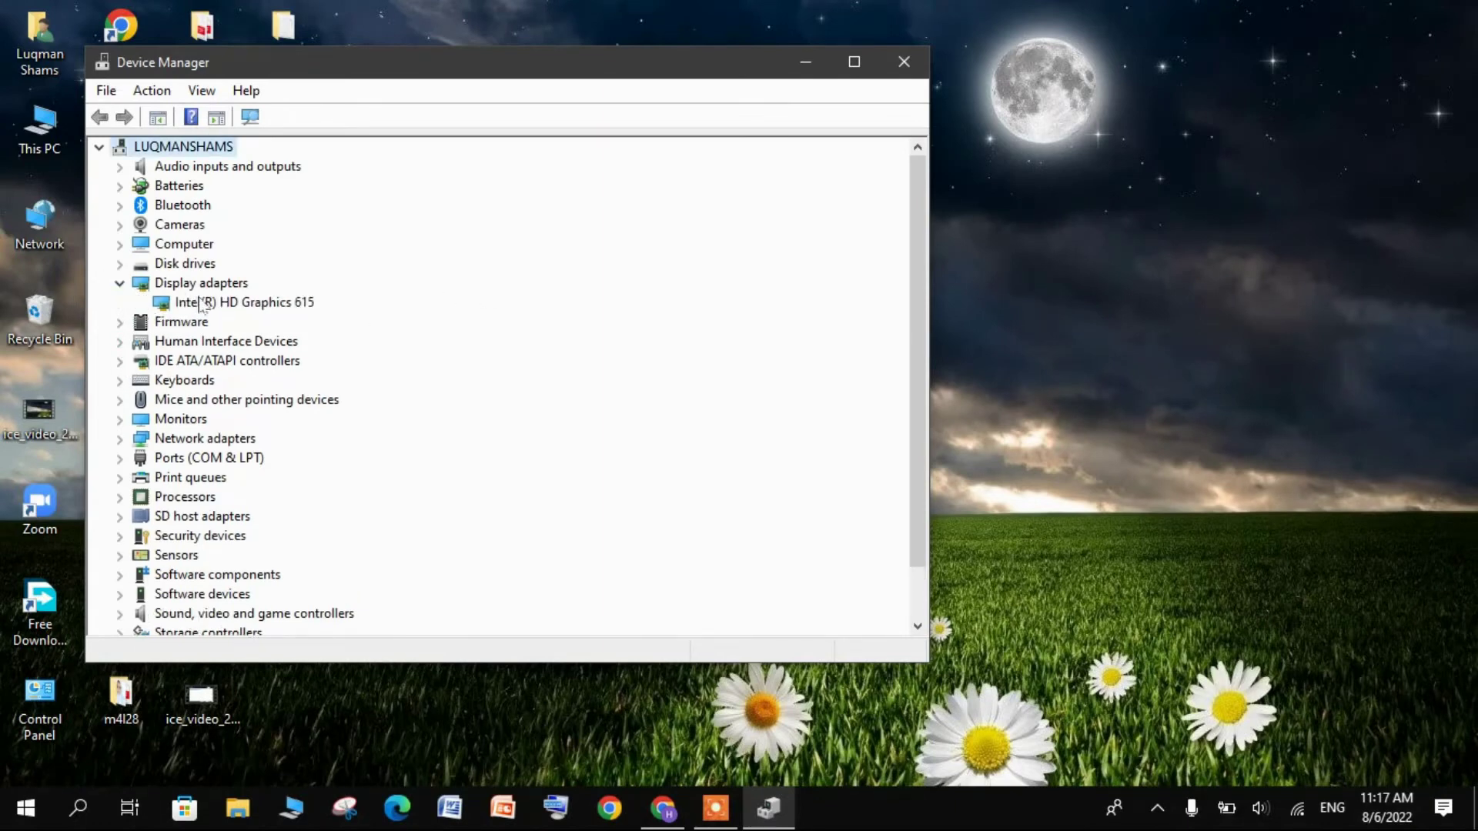
double_click(206, 302)
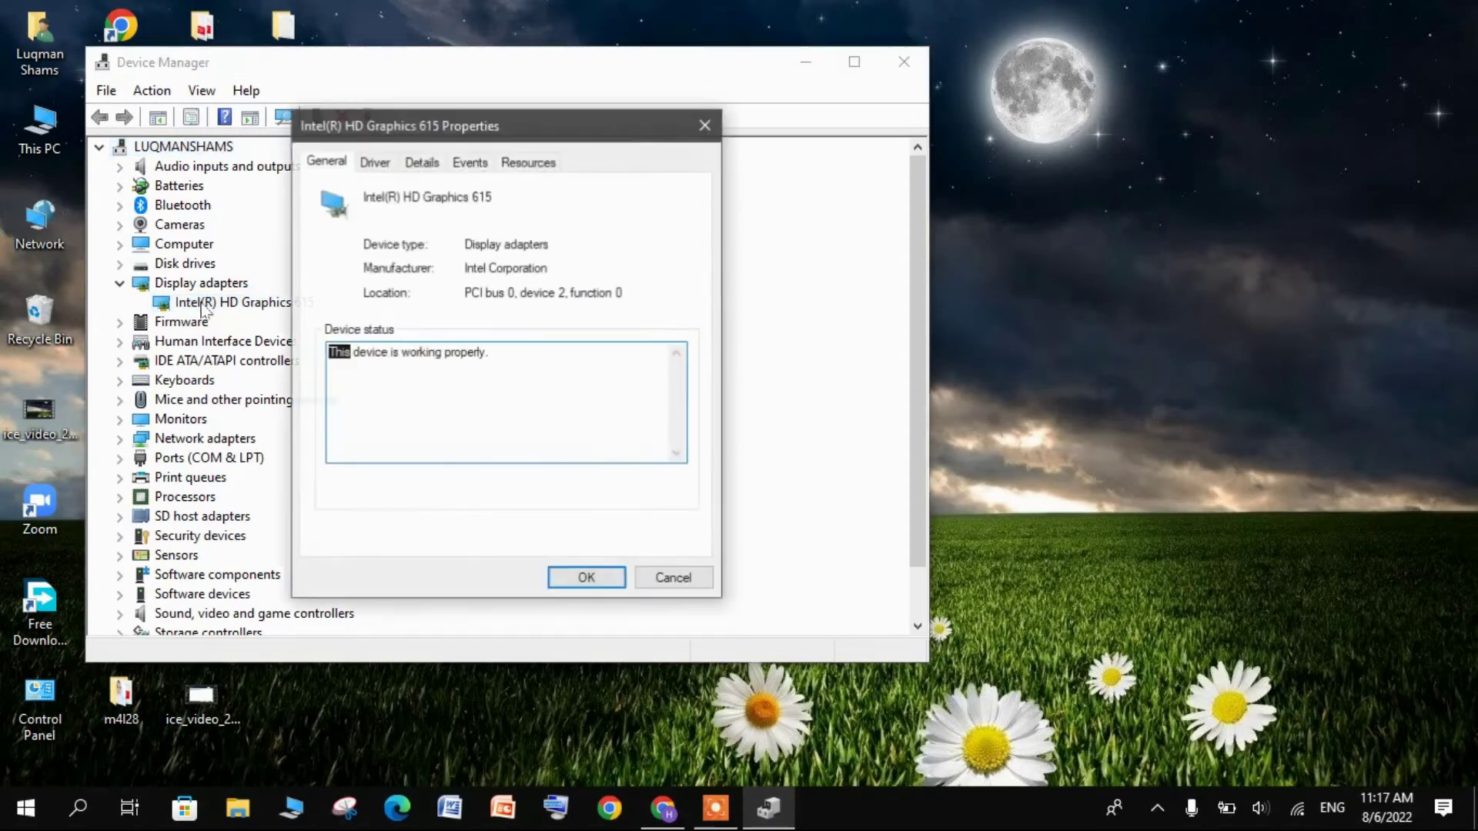
- Search automatically for an updated driver for the Intel(R) HD Graphics 615 adapter and close its dialogs
left_click(380, 163)
left_click(386, 401)
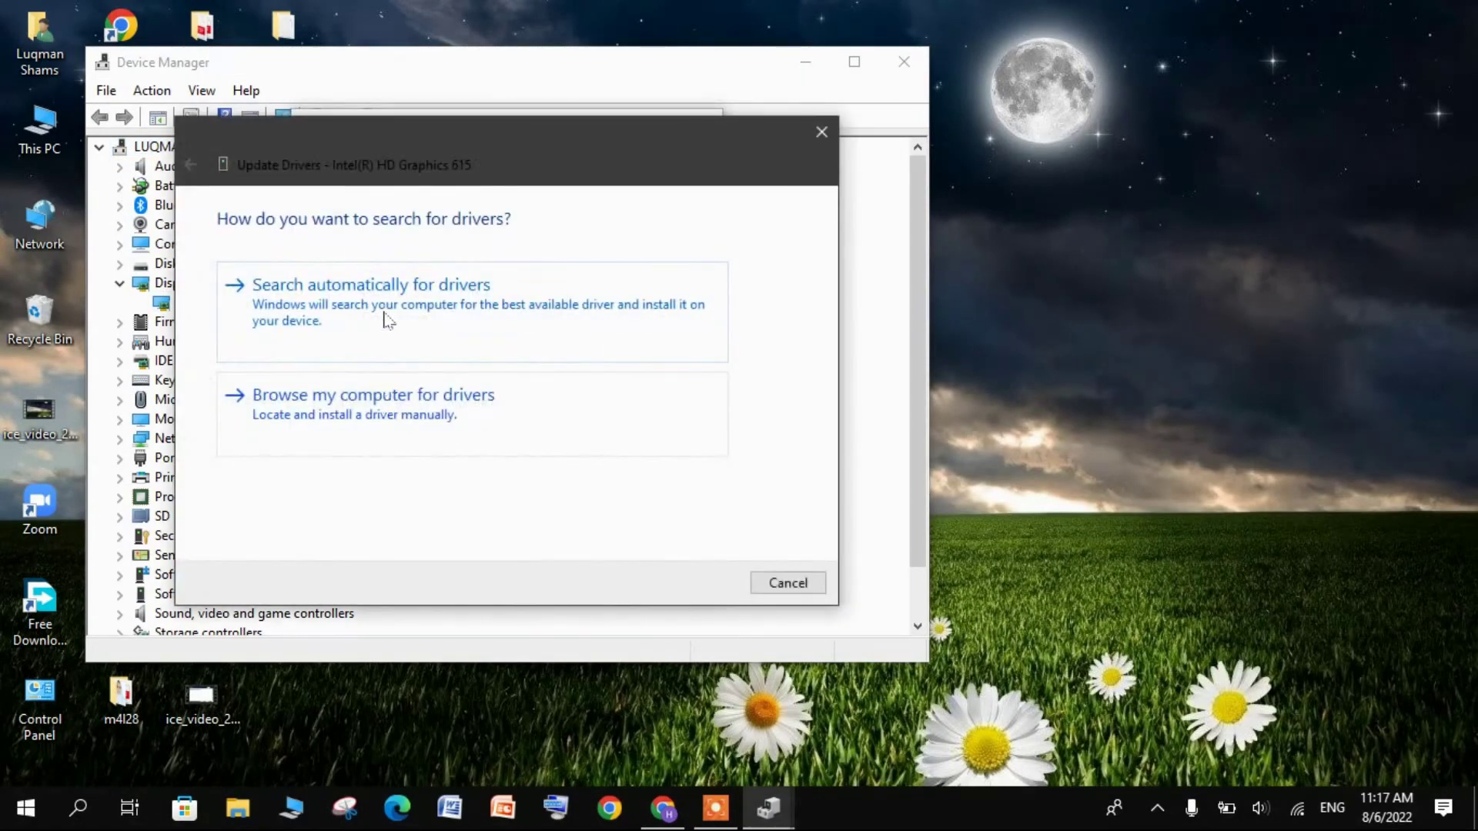
left_click(386, 319)
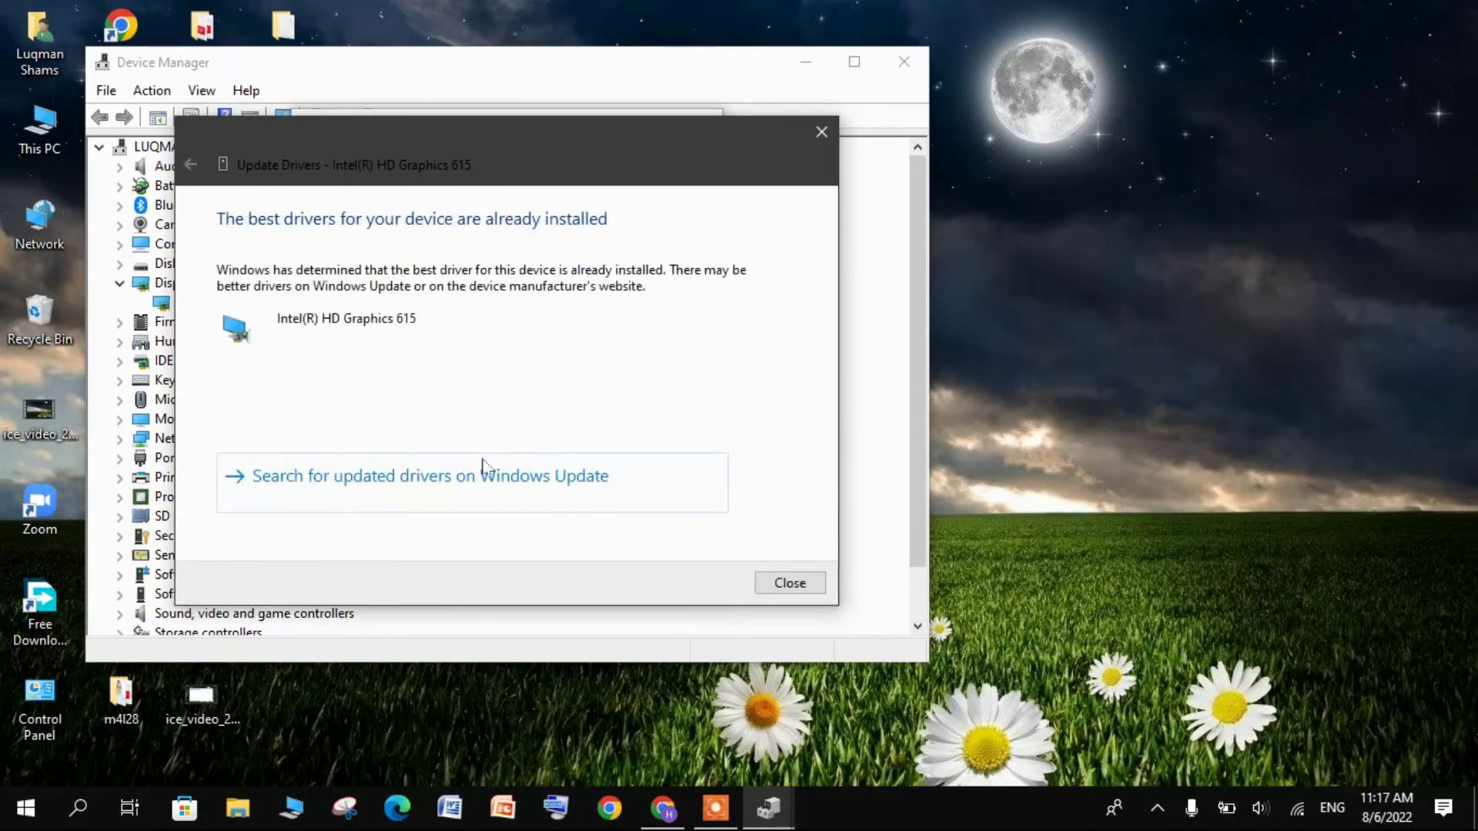
left_click(774, 585)
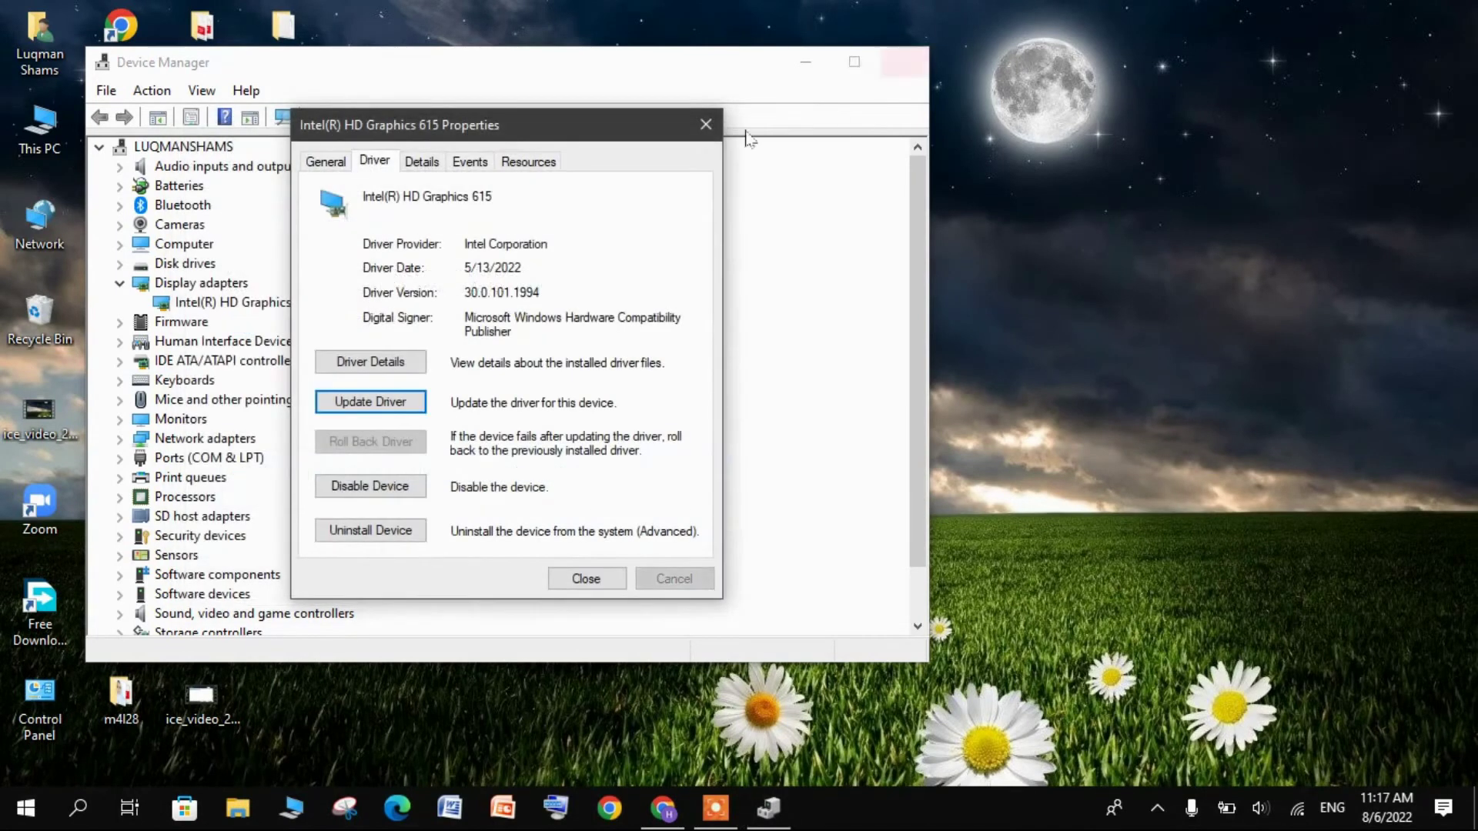
left_click(706, 125)
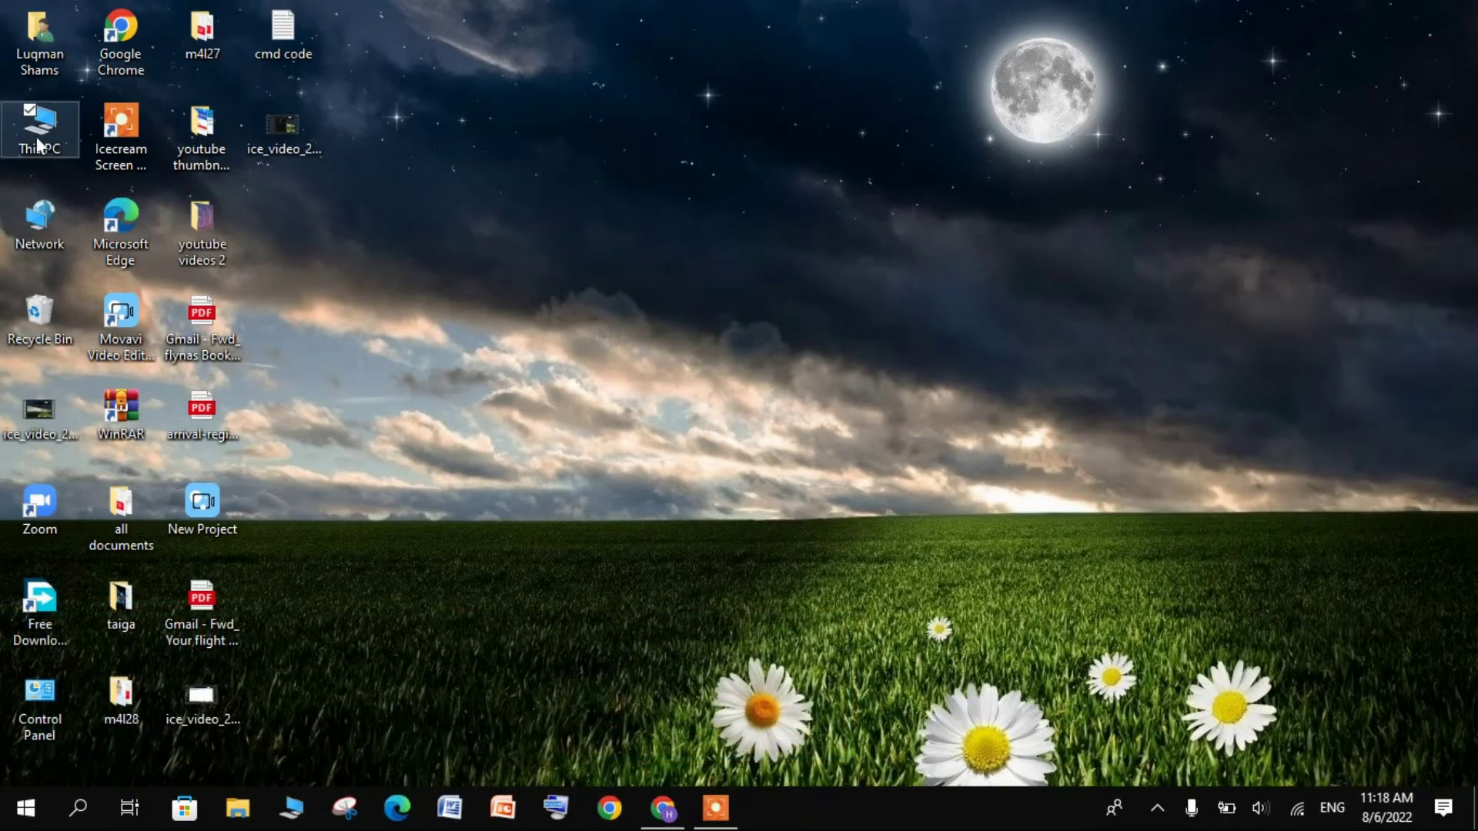
- Open the system properties from This PC and bring up the advanced system settings
double_click(39, 145)
right_click(718, 524)
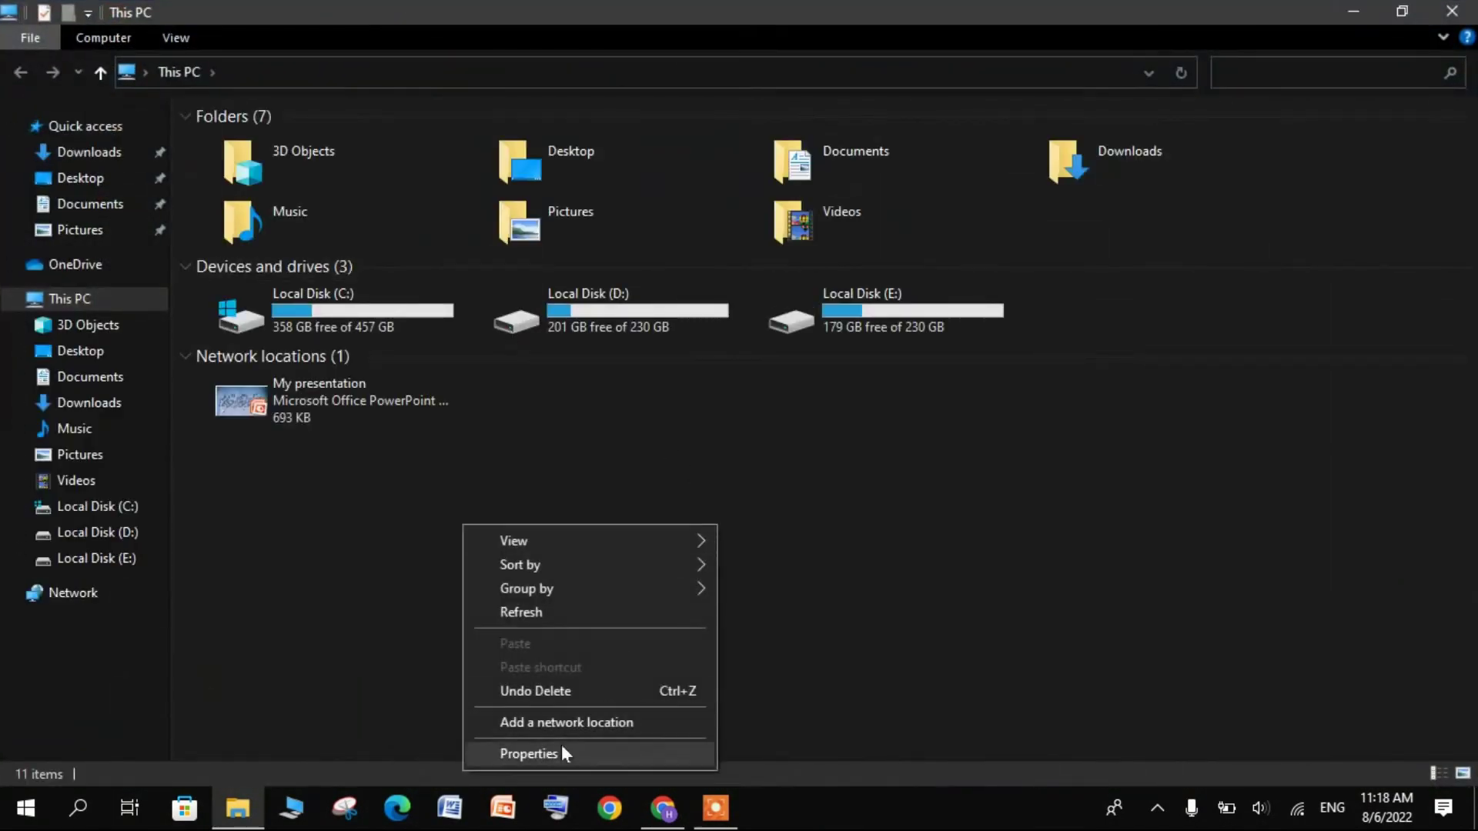
left_click(551, 760)
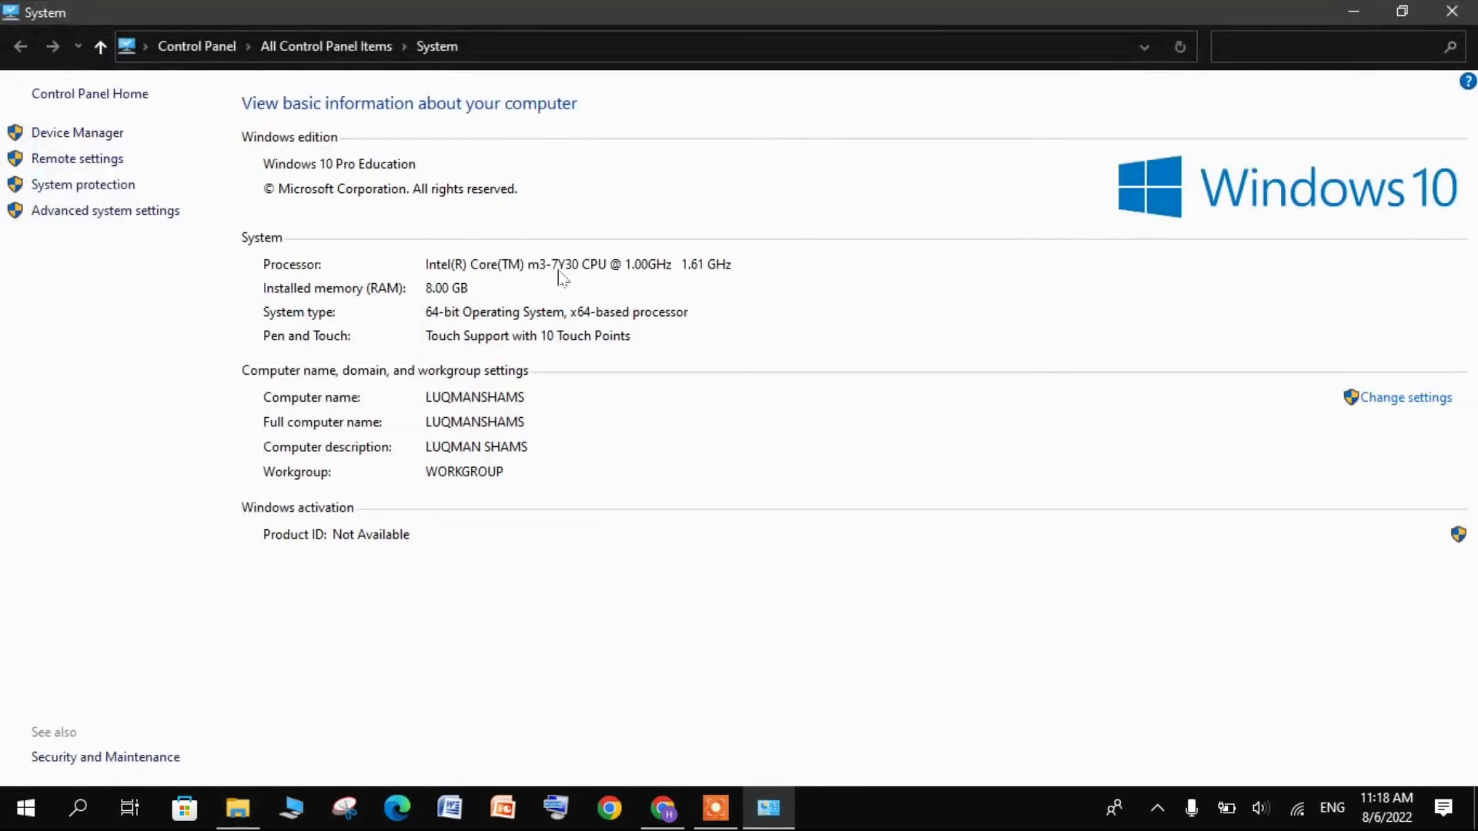
left_click(90, 212)
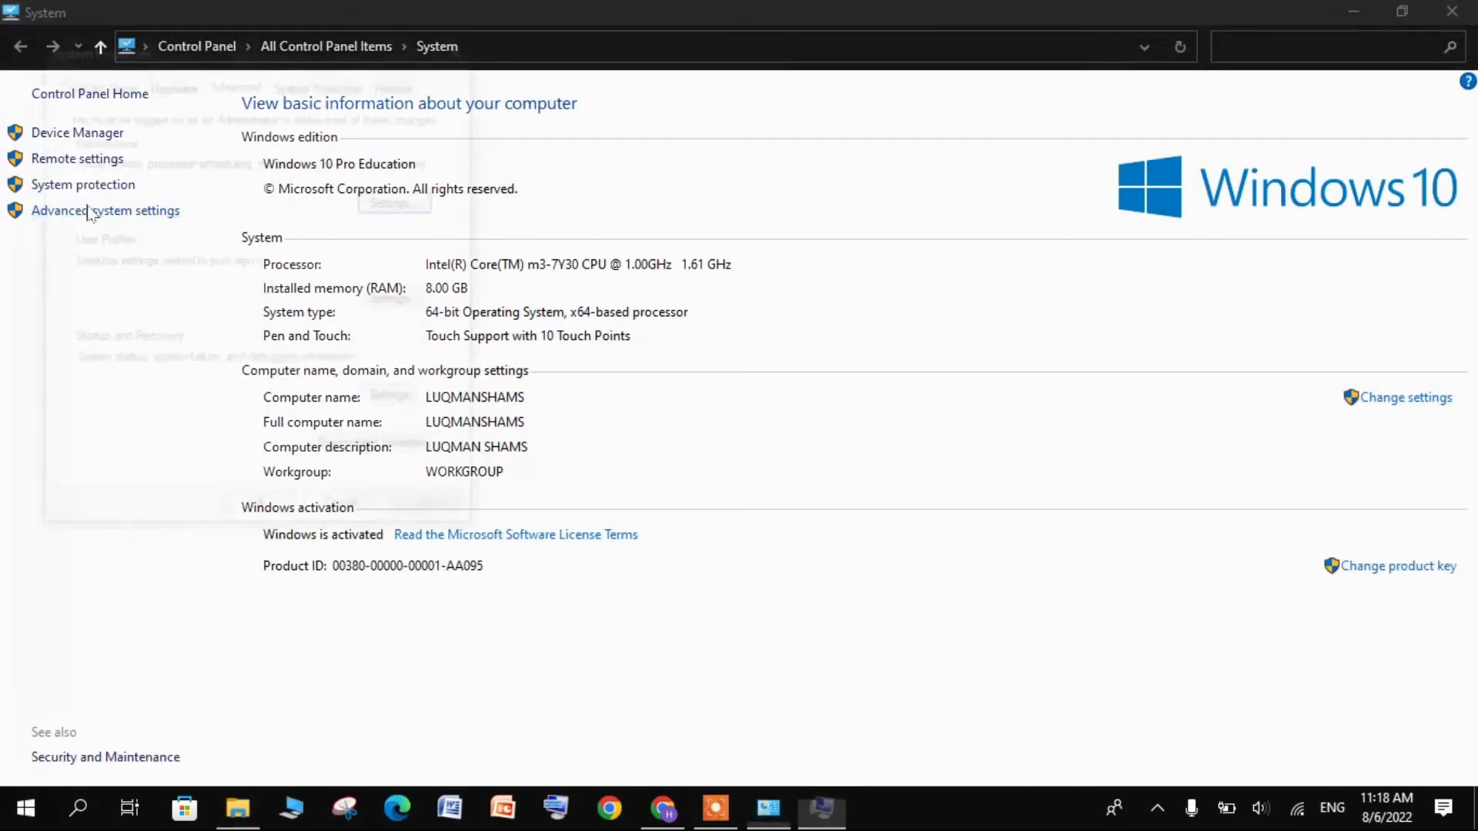
- Adjust the Windows visual effects for best performance in the Performance Options, apply the change and close the system windows
left_click(408, 201)
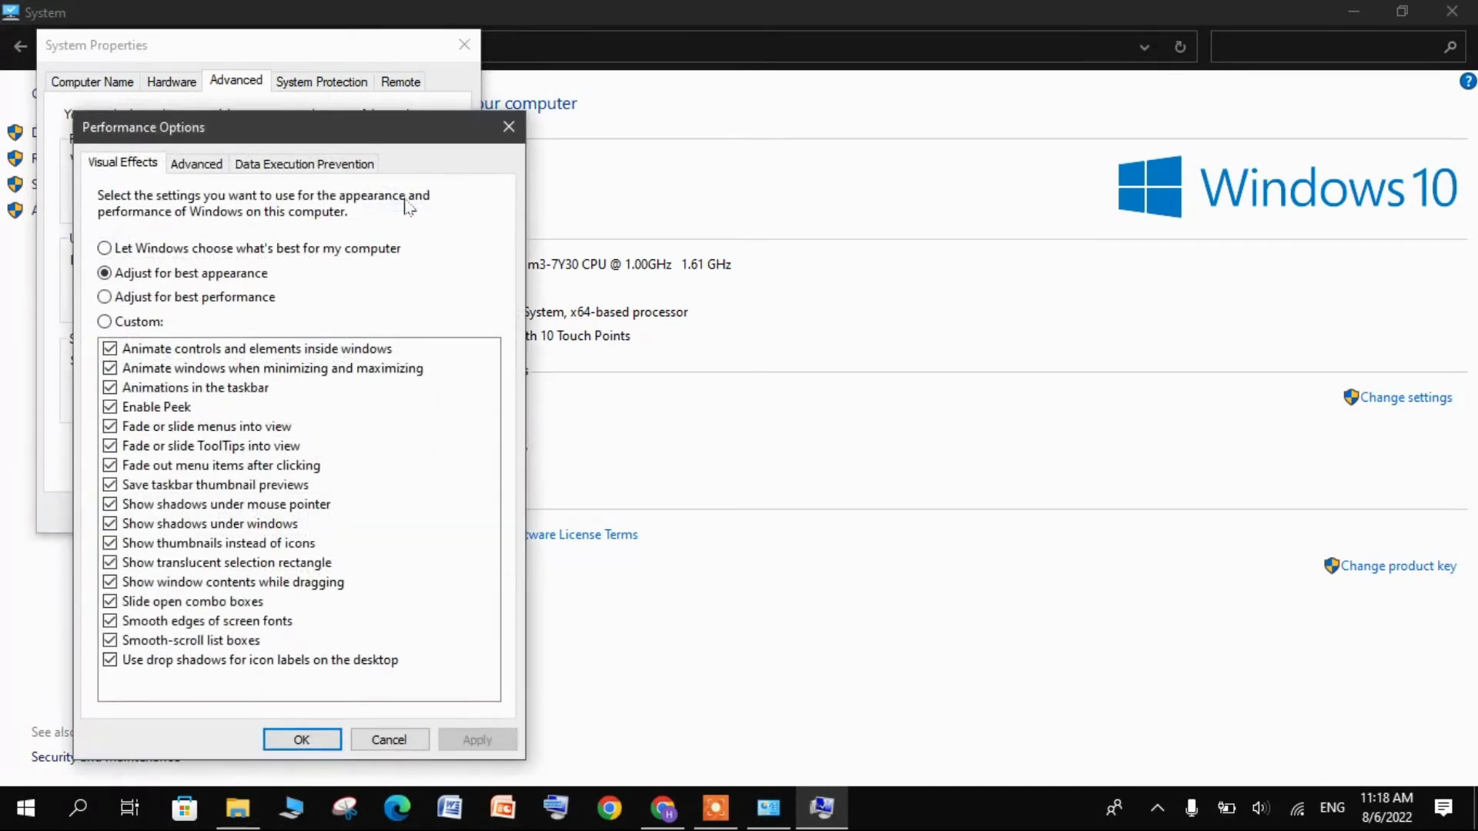
left_click(499, 743)
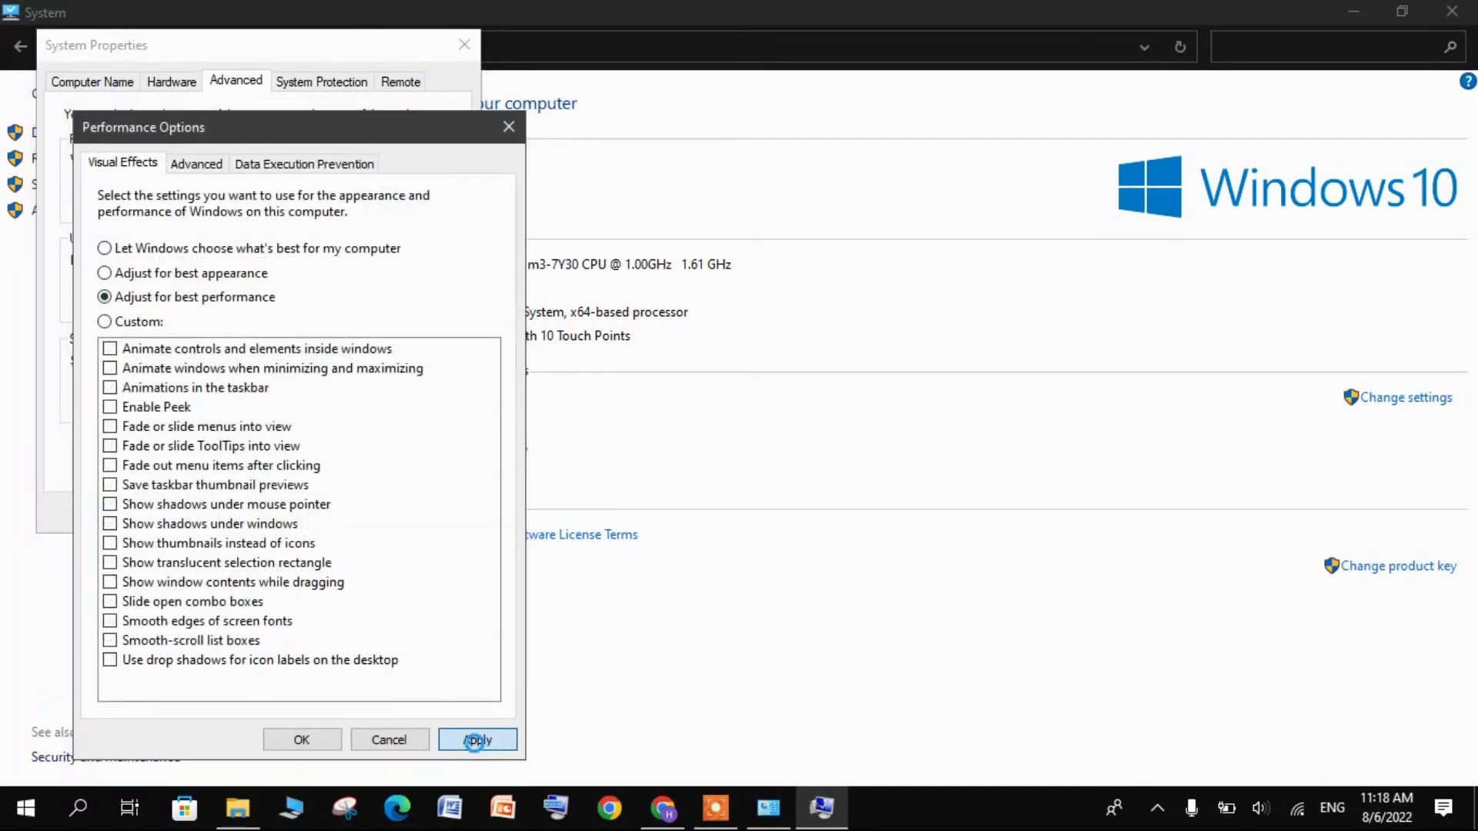
left_click(301, 740)
left_click(1453, 11)
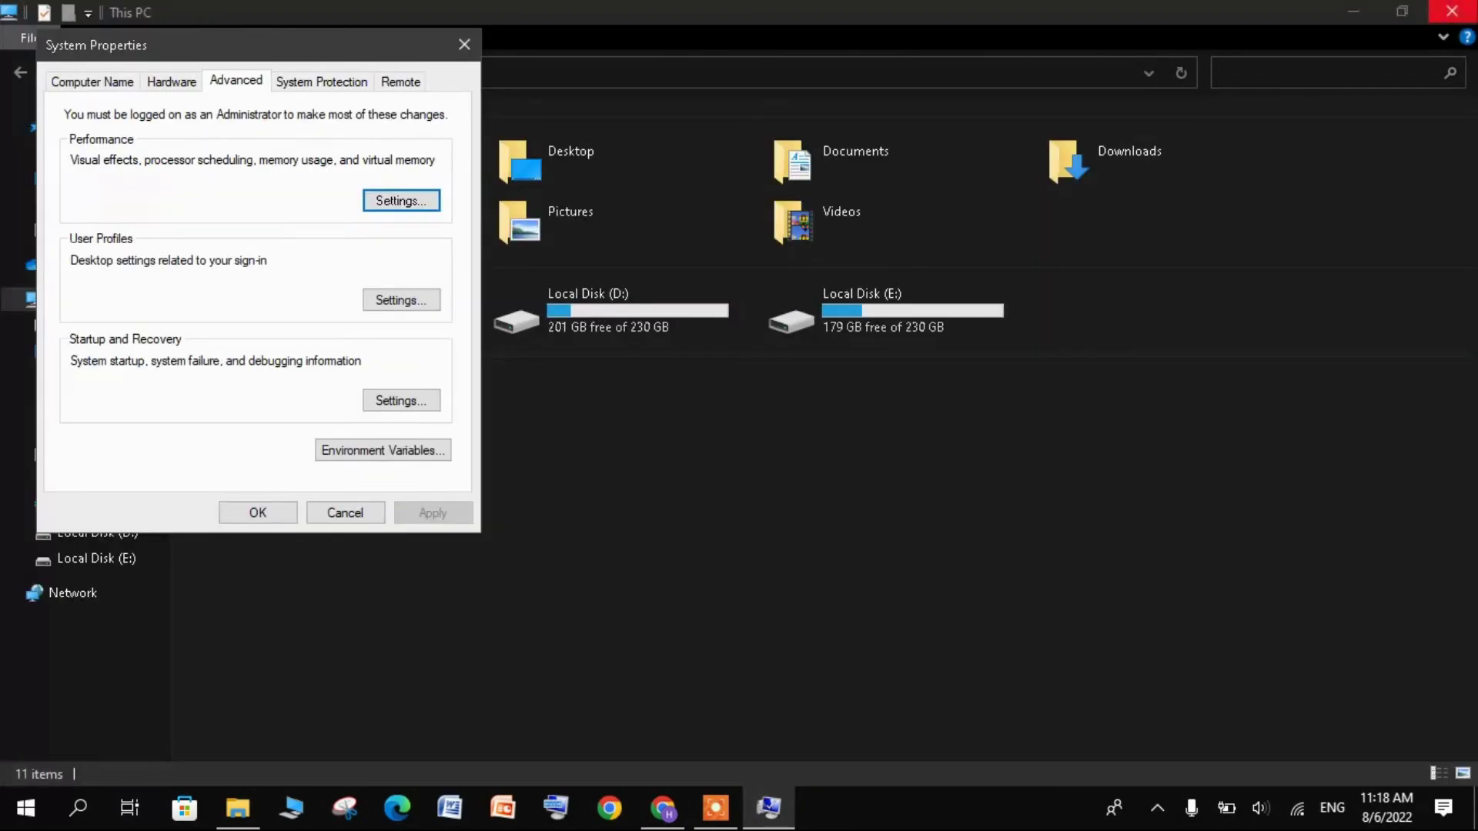
left_click(470, 46)
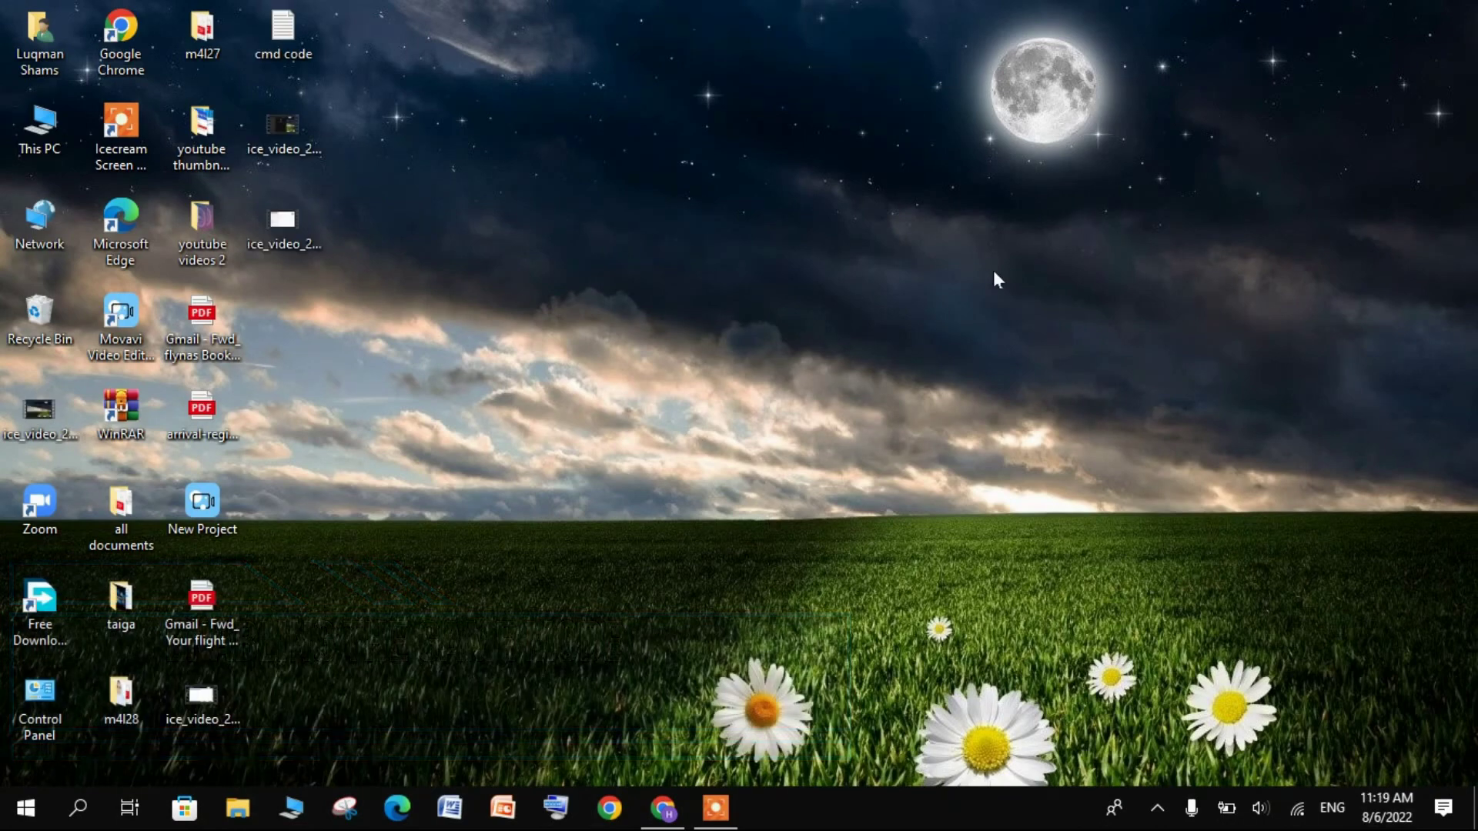
- Search Windows for "game mo", open the Game Mode settings, and switch Game Mode off and back on
left_click(77, 807)
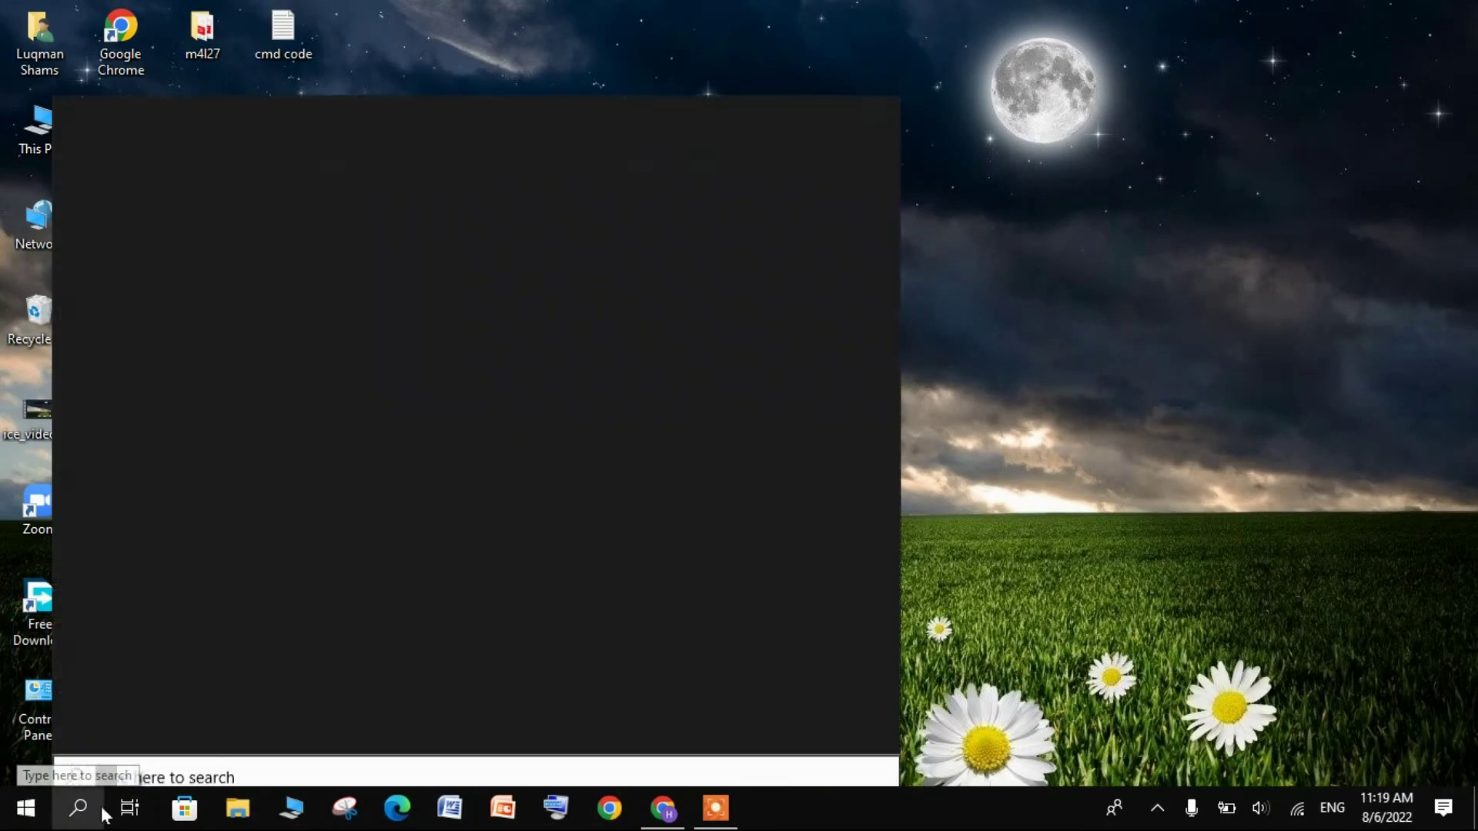
type("game")
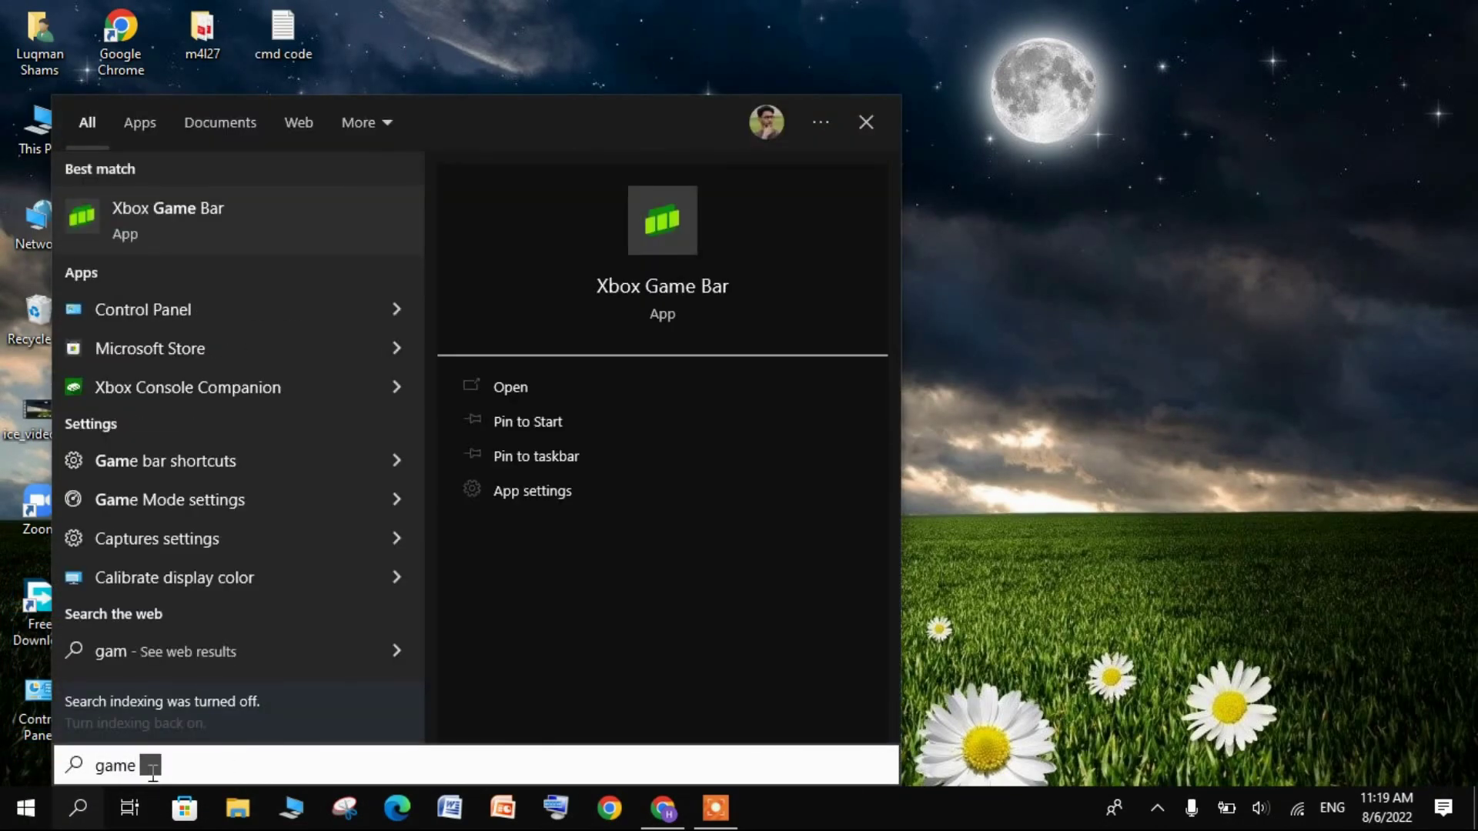
type(" mo")
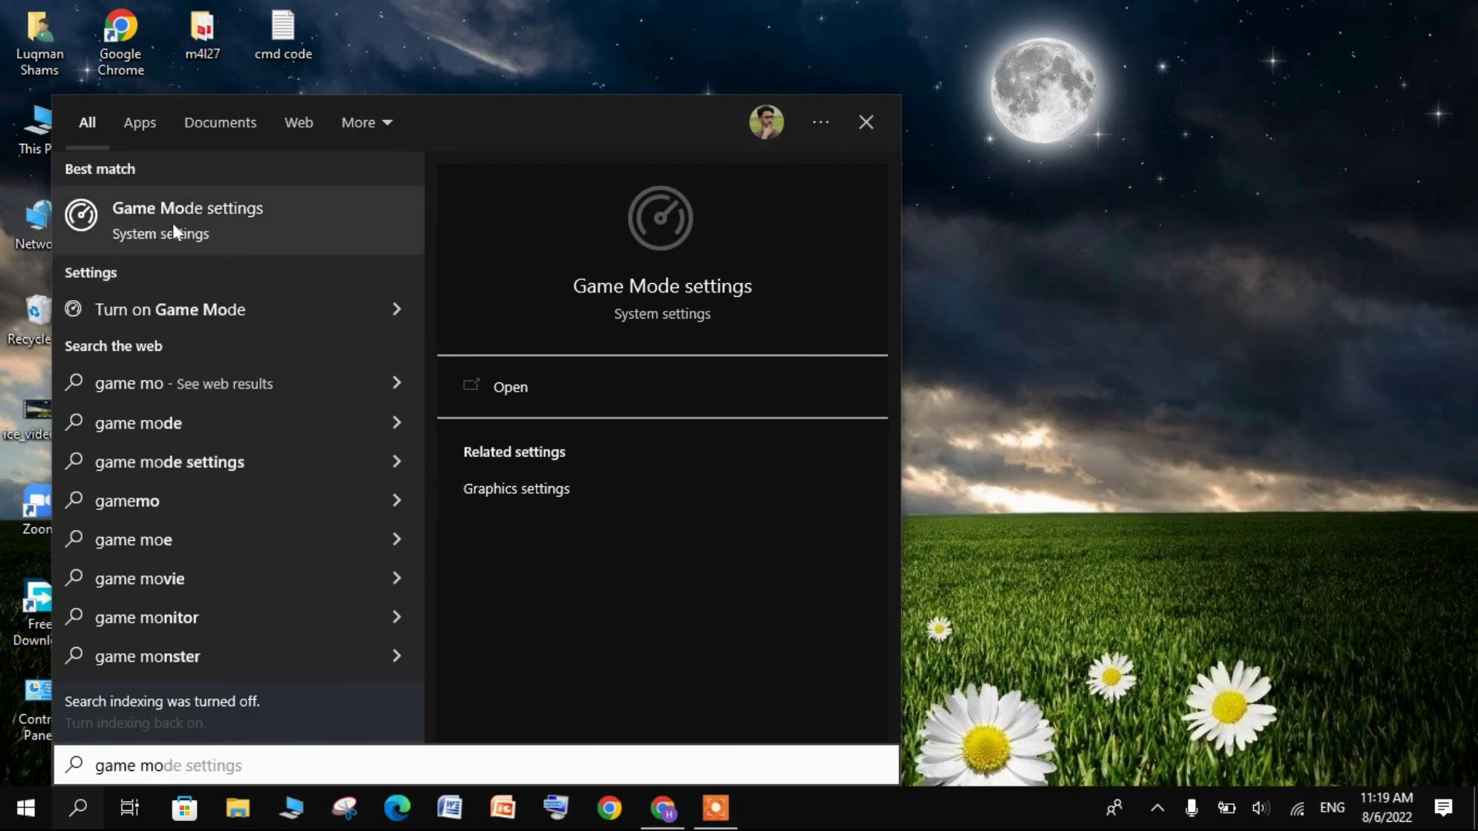
left_click(173, 224)
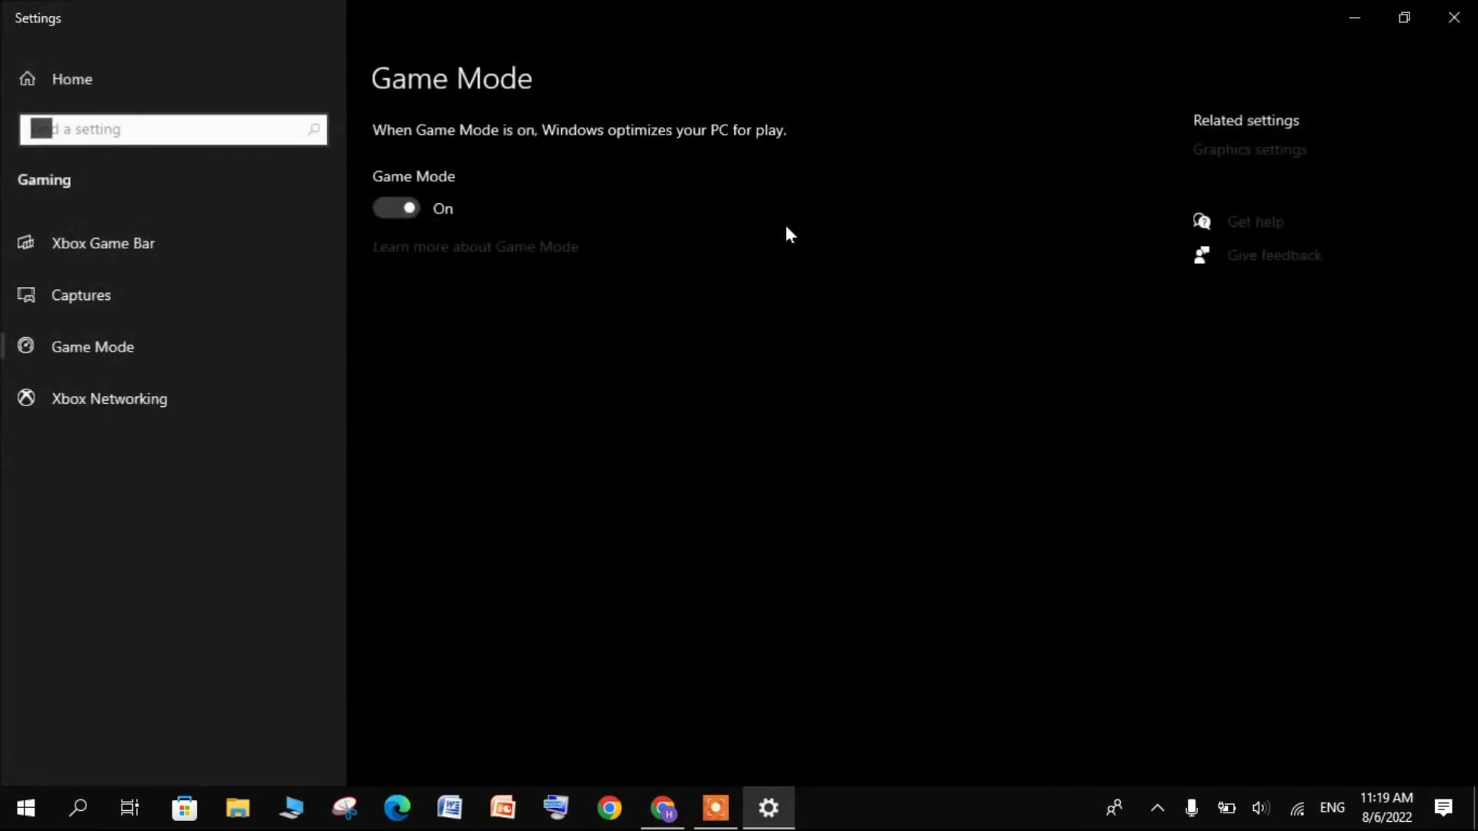
left_click(395, 207)
left_click(395, 207)
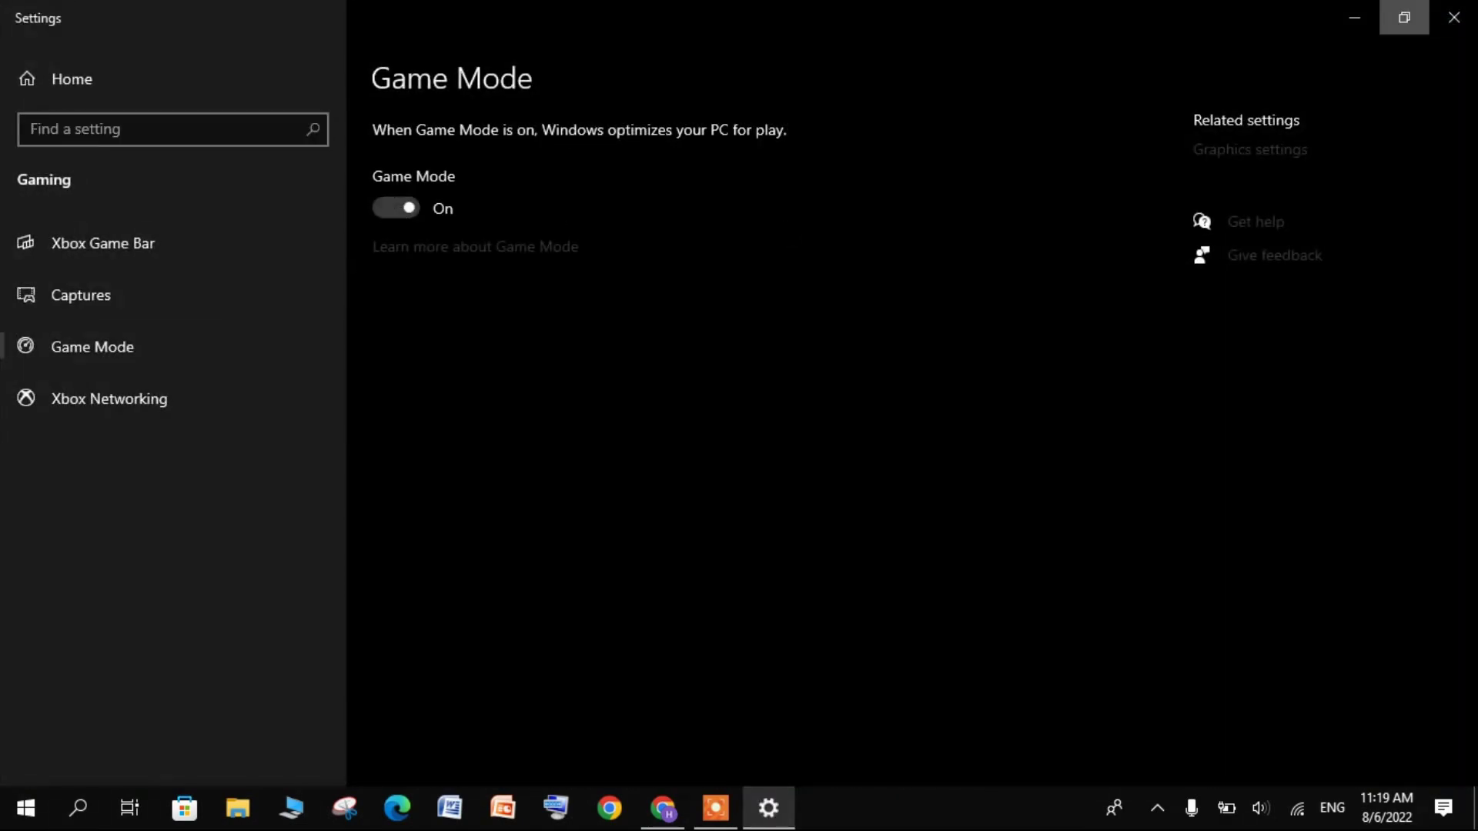